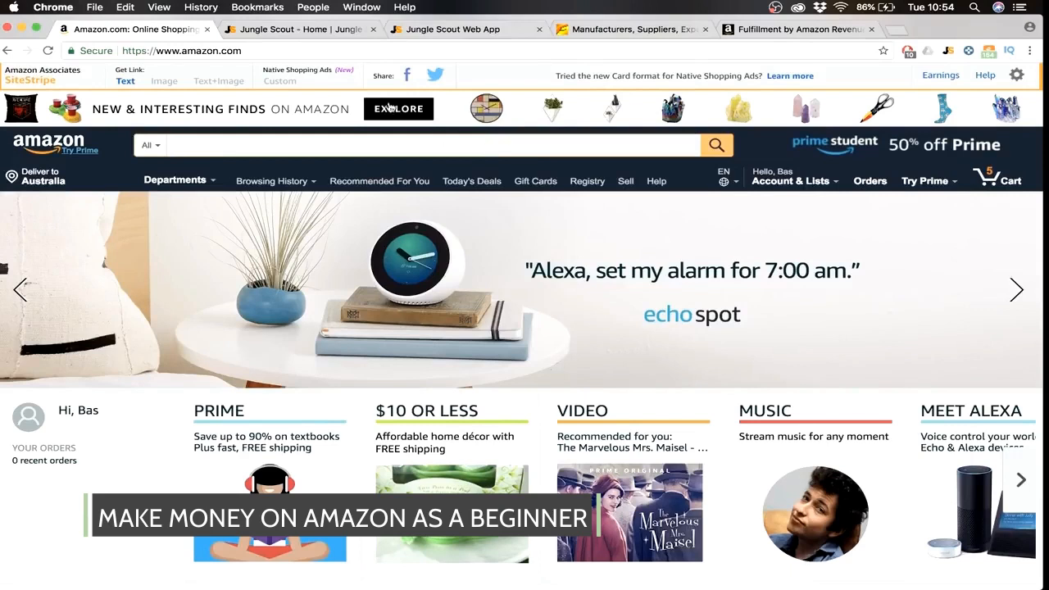
Look over the Jungle Scout home page and launch the Jungle Scout browser extension on it
click(286, 29)
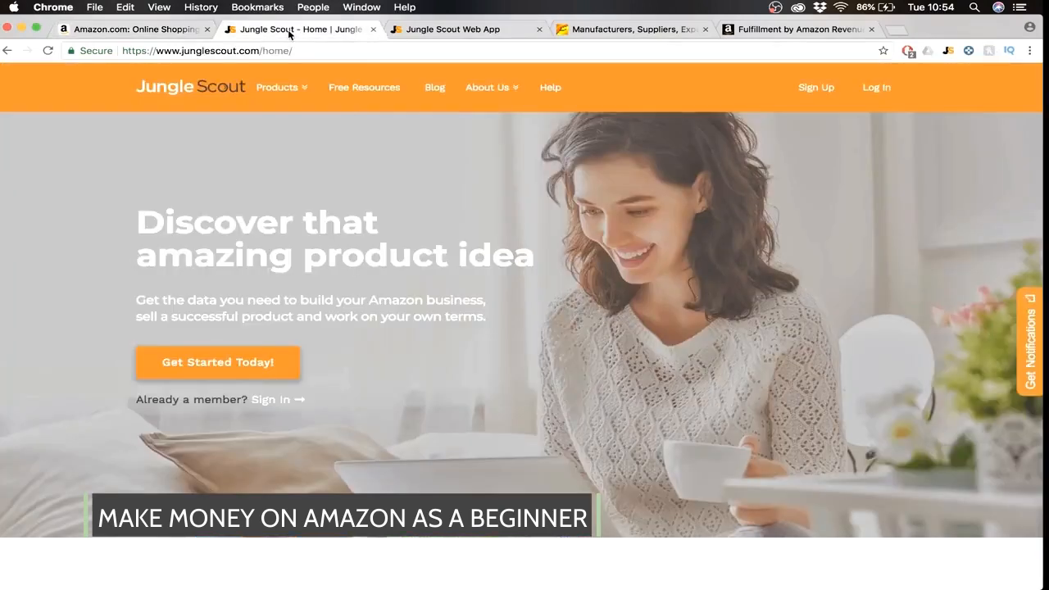
scroll(585, 361, down, 3)
scroll(585, 362, up, 3)
click(948, 53)
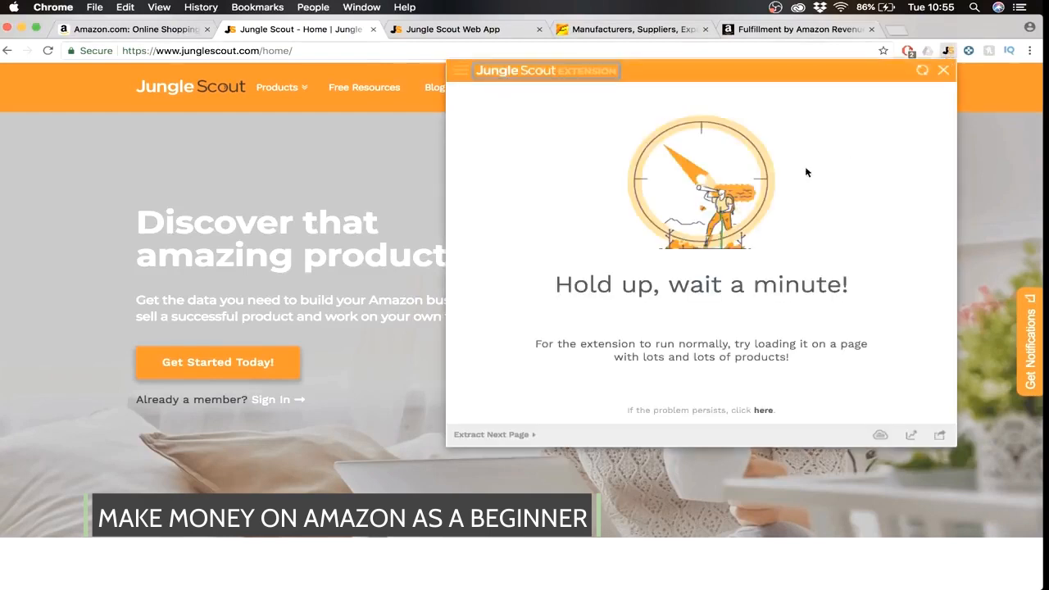
Switch to Amazon, search for "t shirt" and look over the listed products
click(131, 29)
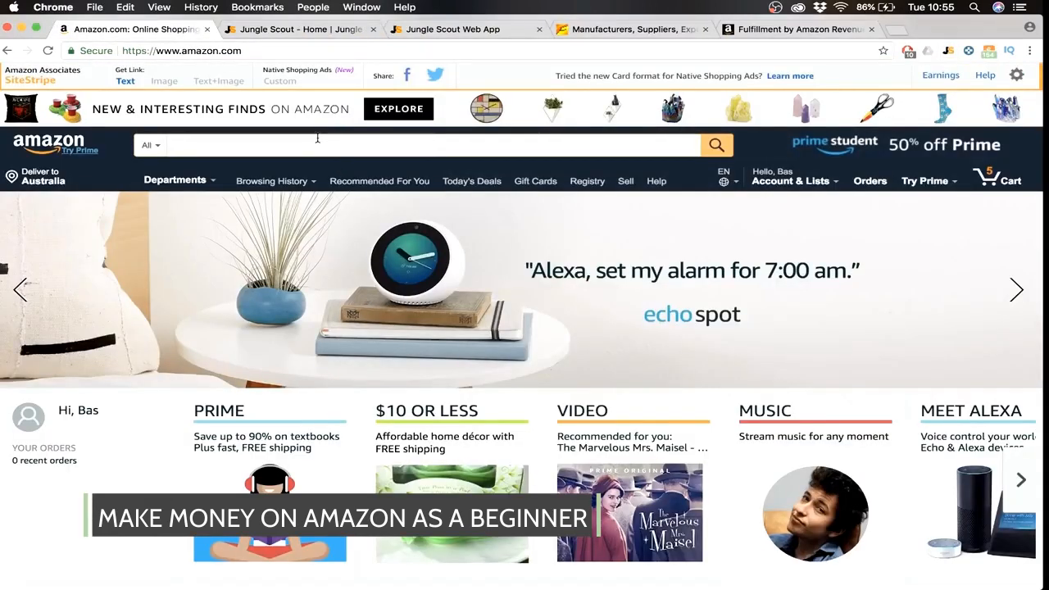
text(t shirt)
key(Return)
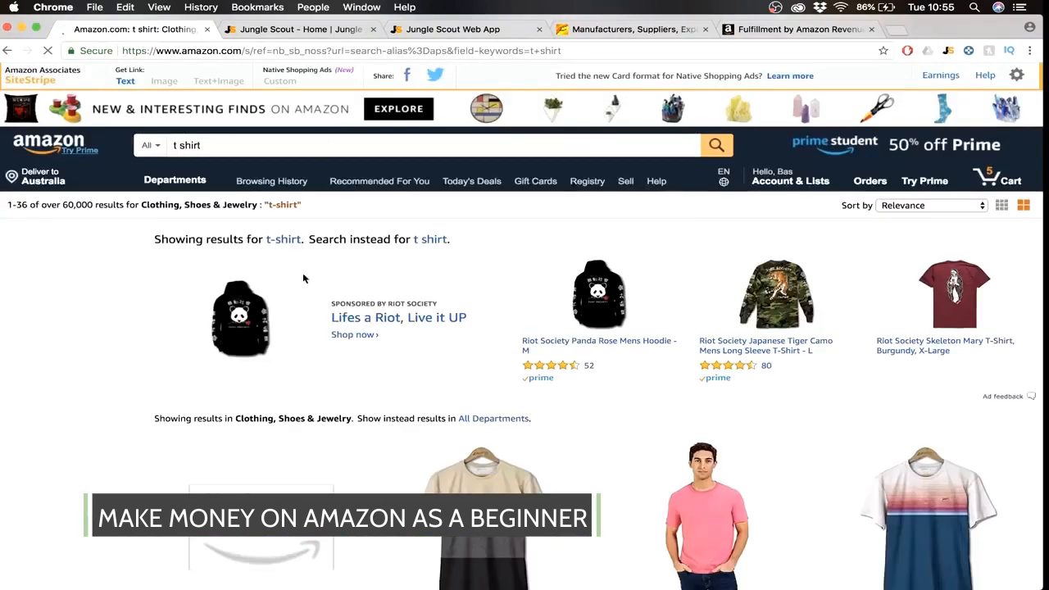
scroll(546, 386, down, 5)
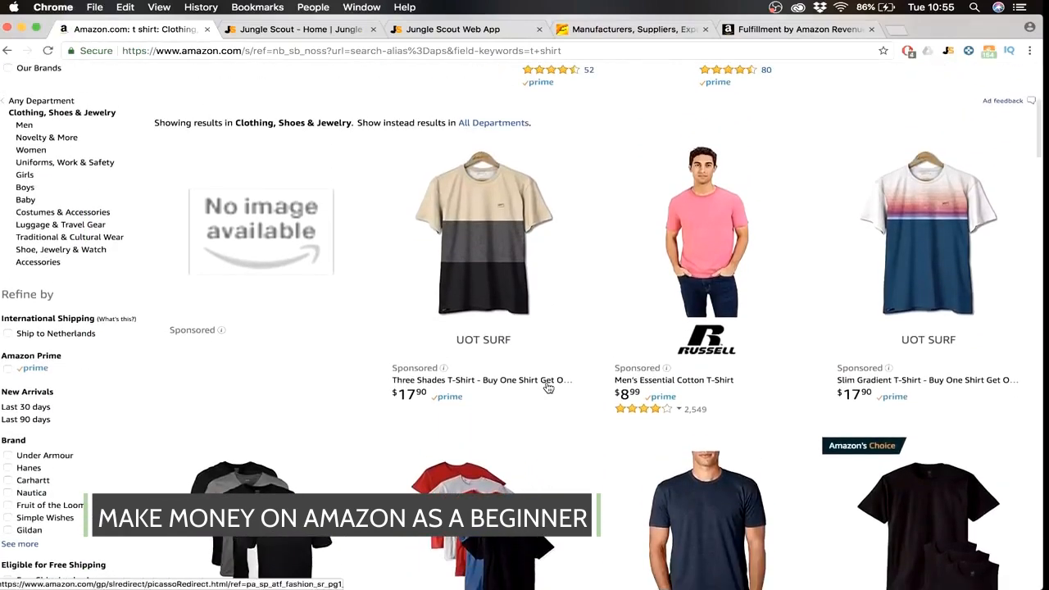
scroll(601, 380, down, 3)
scroll(600, 379, up, 6)
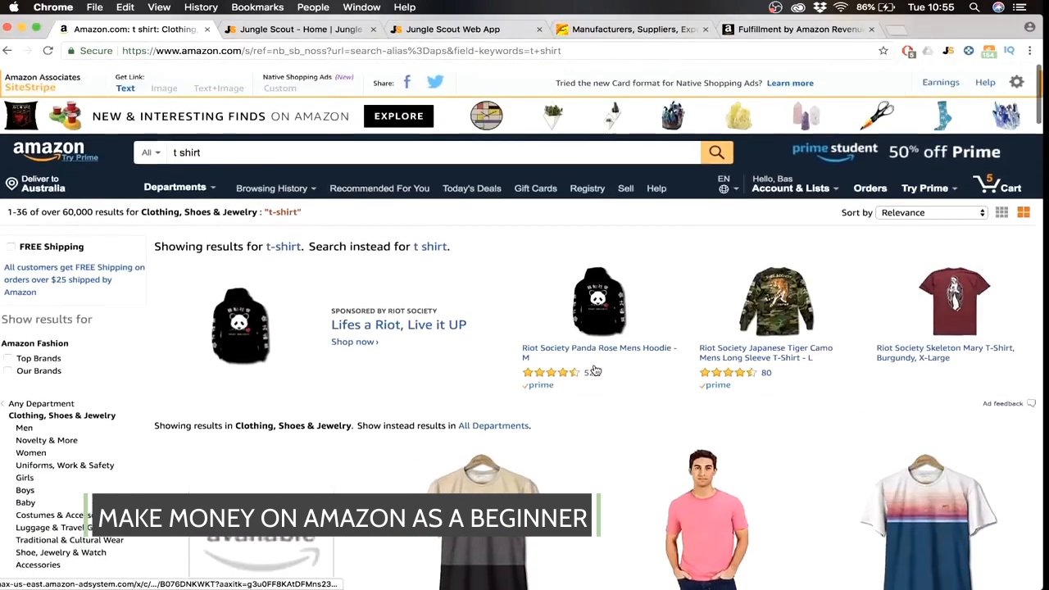
Run the Jungle Scout extension on the t-shirt results and examine the revenue of the Gildan Men's Assorted V-Neck T-Shirts
click(948, 52)
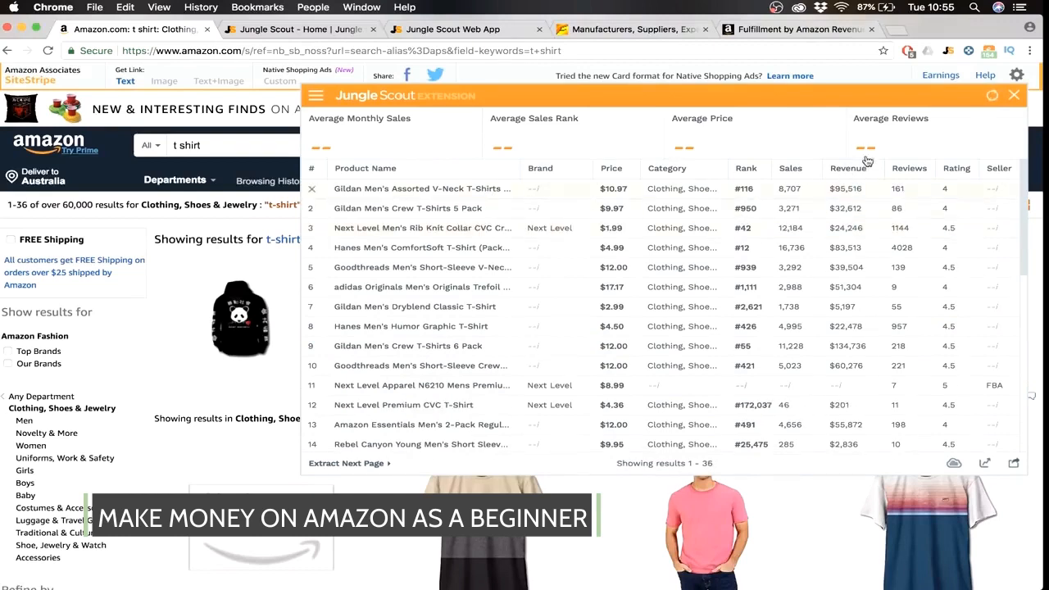
scroll(238, 379, down, 6)
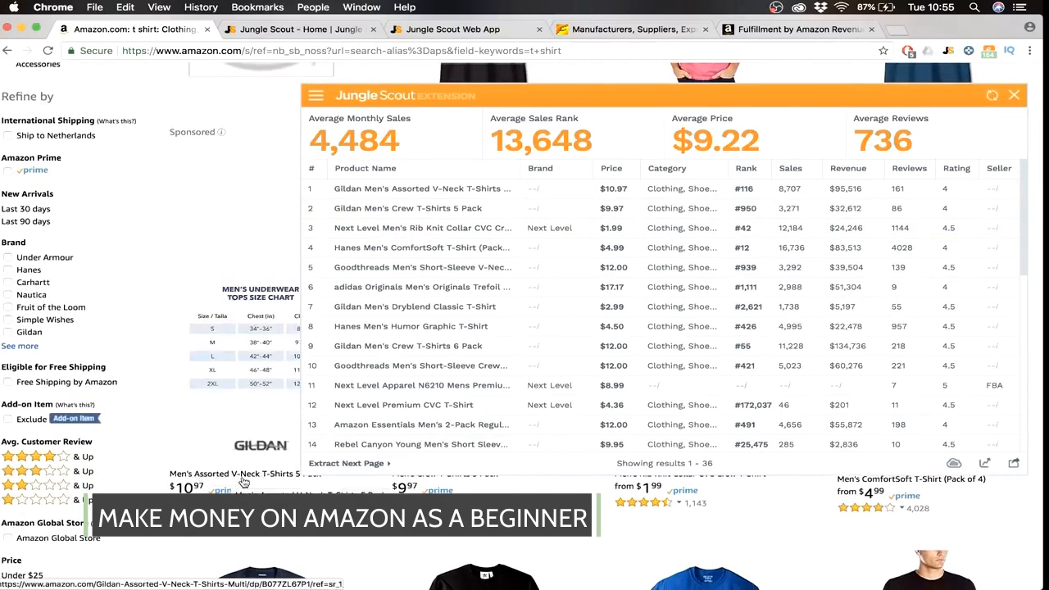
scroll(238, 476, down, 1)
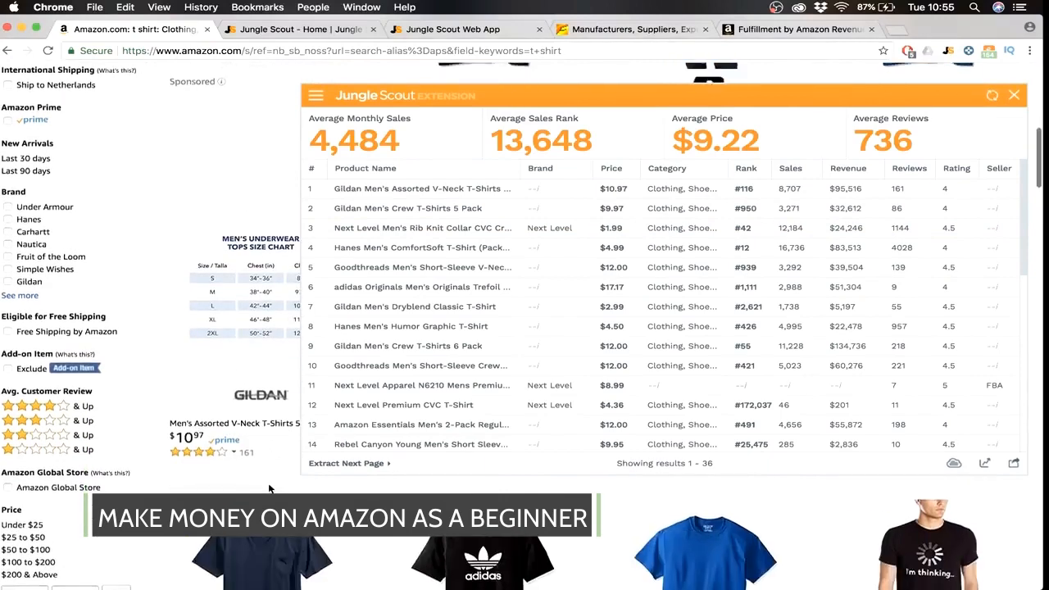
scroll(238, 441, up, 1)
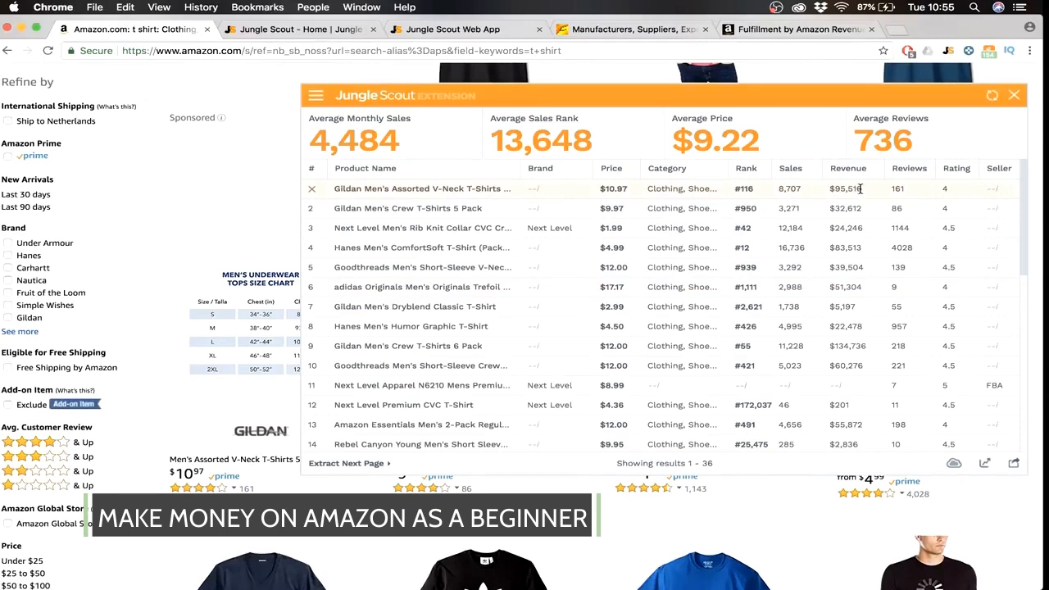
drag(861, 190, 830, 187)
click(847, 192)
Open the pricing page from the Jungle Scout home page and compare the Lite and Pro extension plans
click(255, 31)
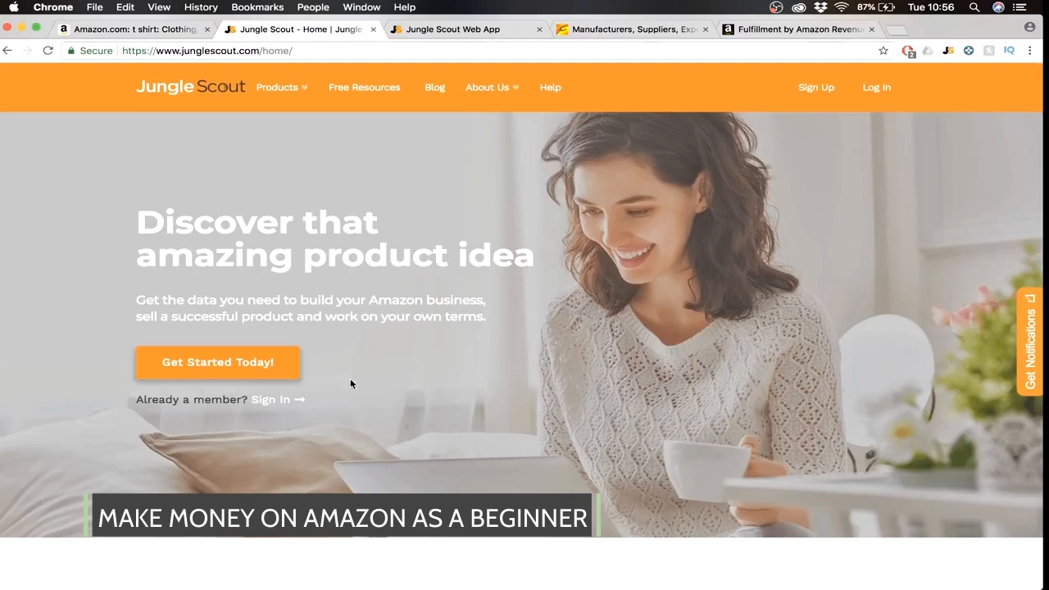
click(222, 363)
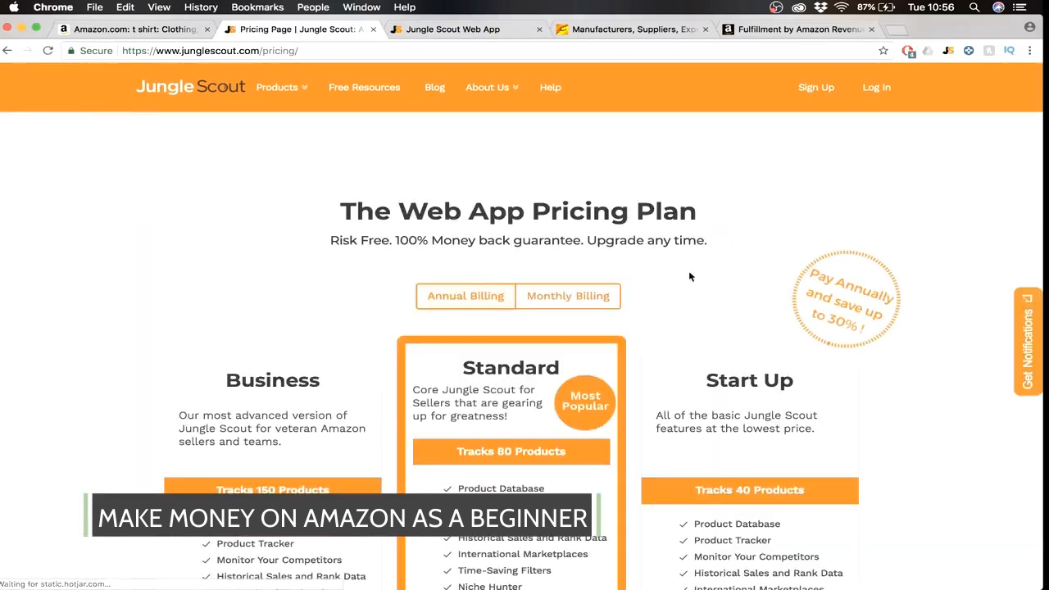
scroll(689, 276, down, 3)
scroll(689, 277, down, 1)
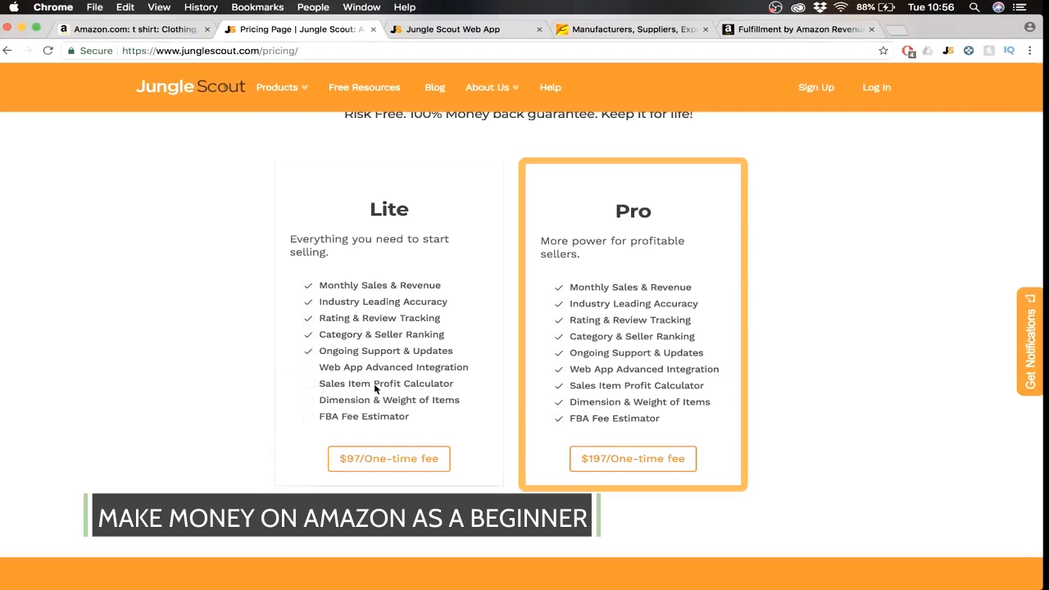
scroll(375, 389, down, 1)
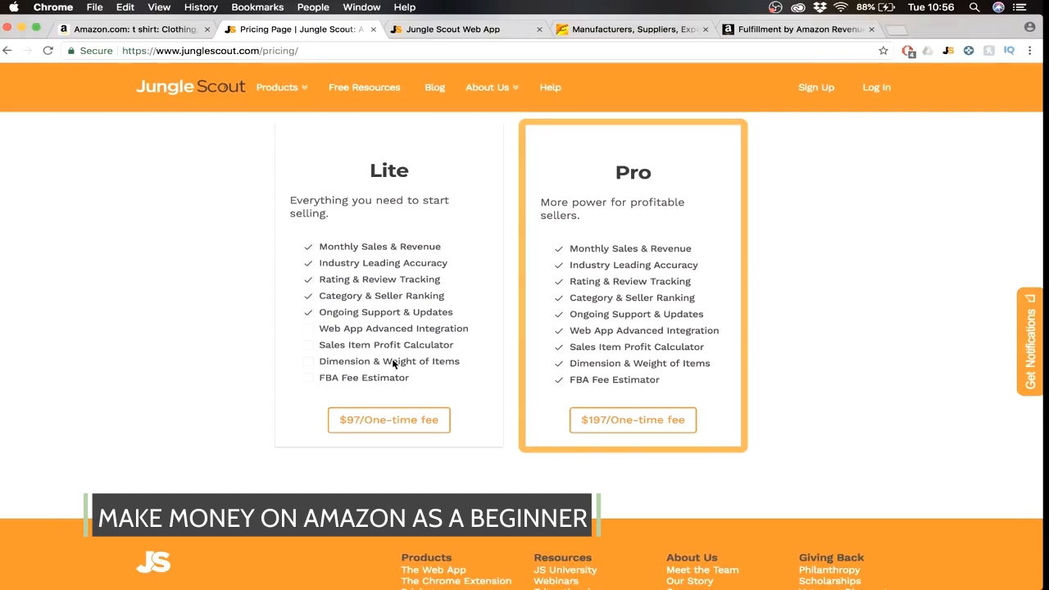
Review the Business, Standard and Start Up web app plans on the Jungle Scout pricing page
click(457, 30)
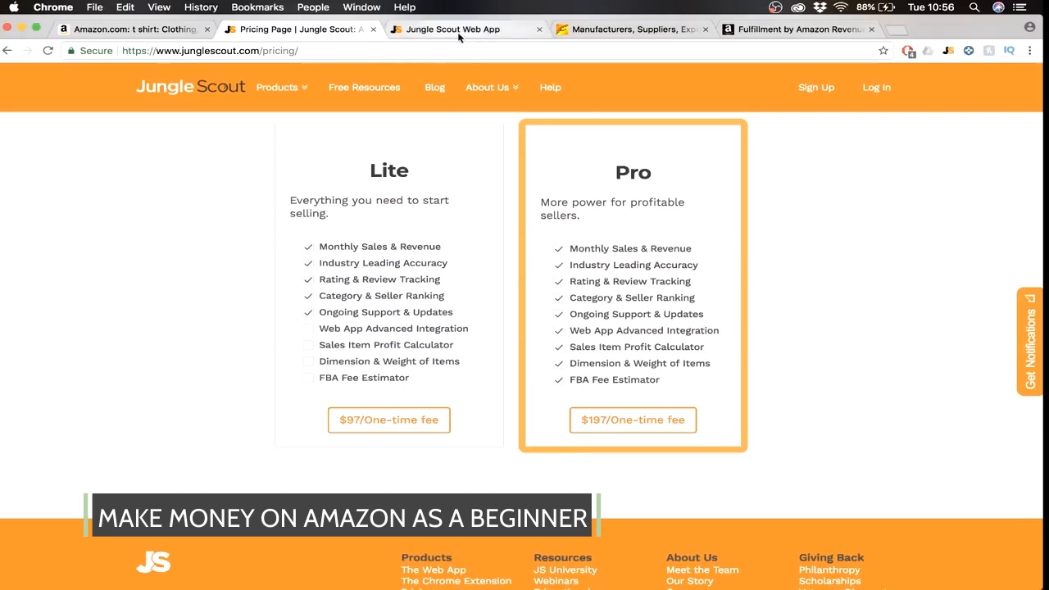
click(291, 31)
scroll(434, 225, up, 5)
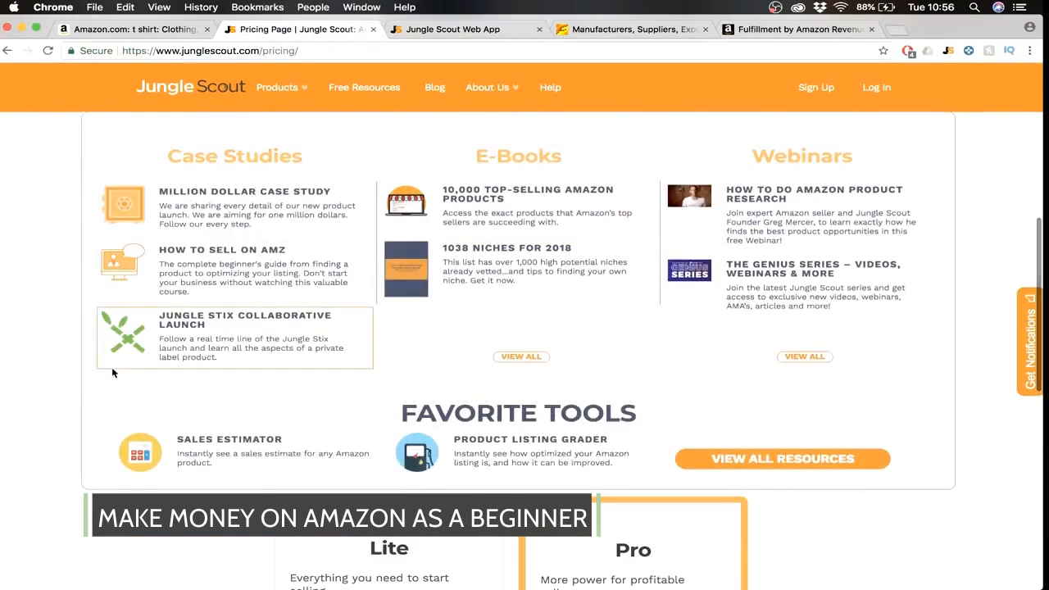
scroll(797, 412, up, 5)
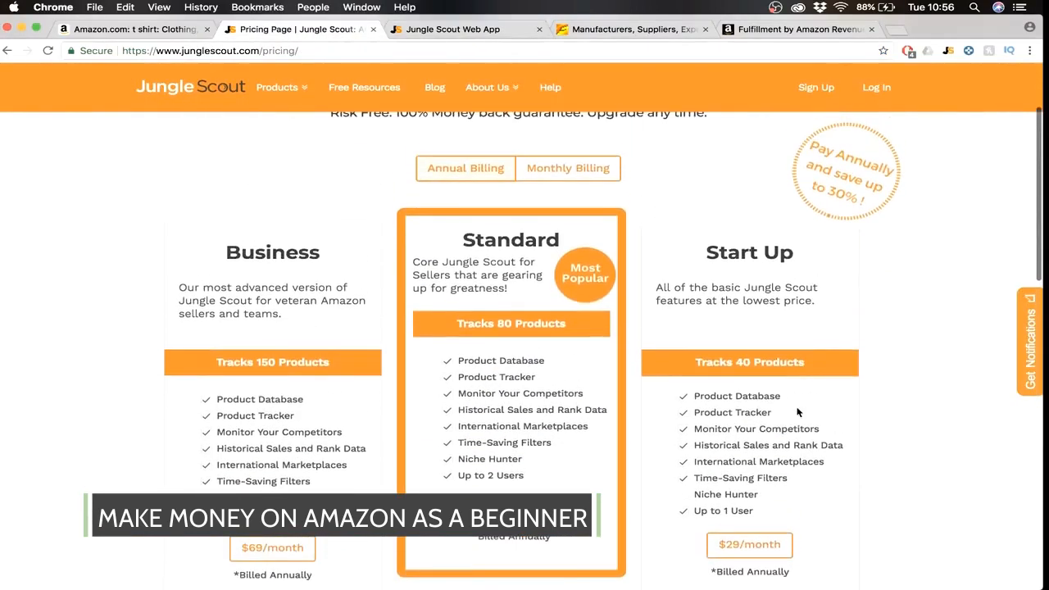
scroll(793, 412, down, 1)
scroll(761, 241, up, 3)
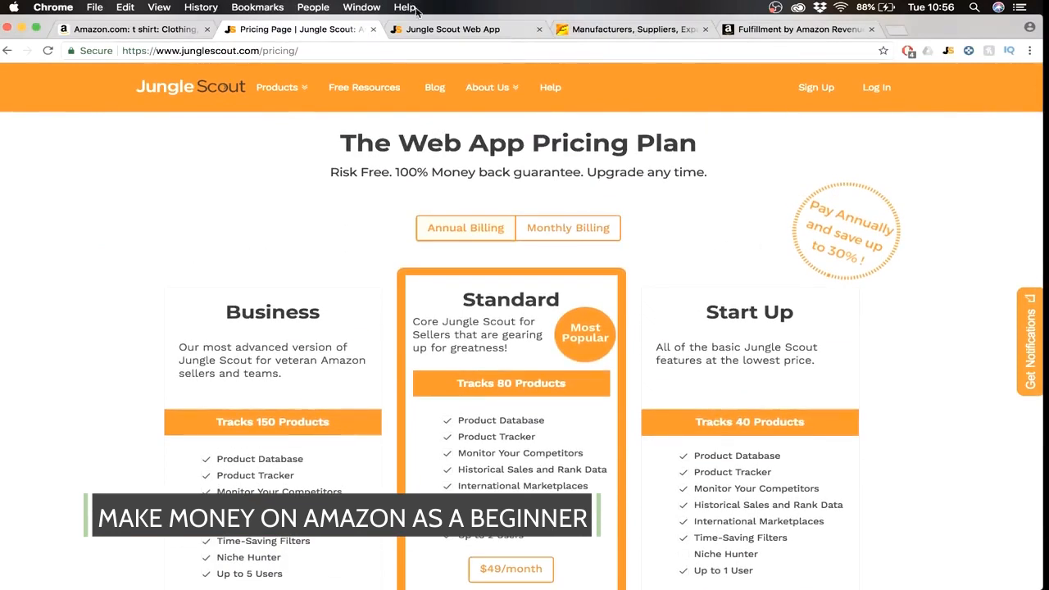
Filter the Jungle Scout Product Database to Office Products with minimum price 10, maximum rank 3000 and maximum revenue 15000
click(429, 30)
scroll(512, 261, down, 1)
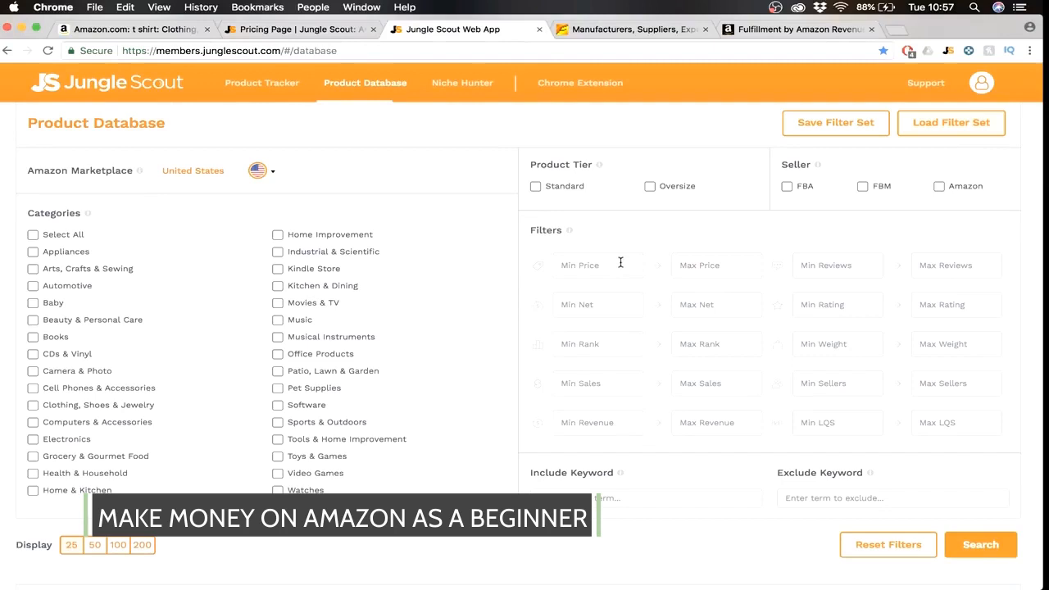
click(279, 353)
text(10)
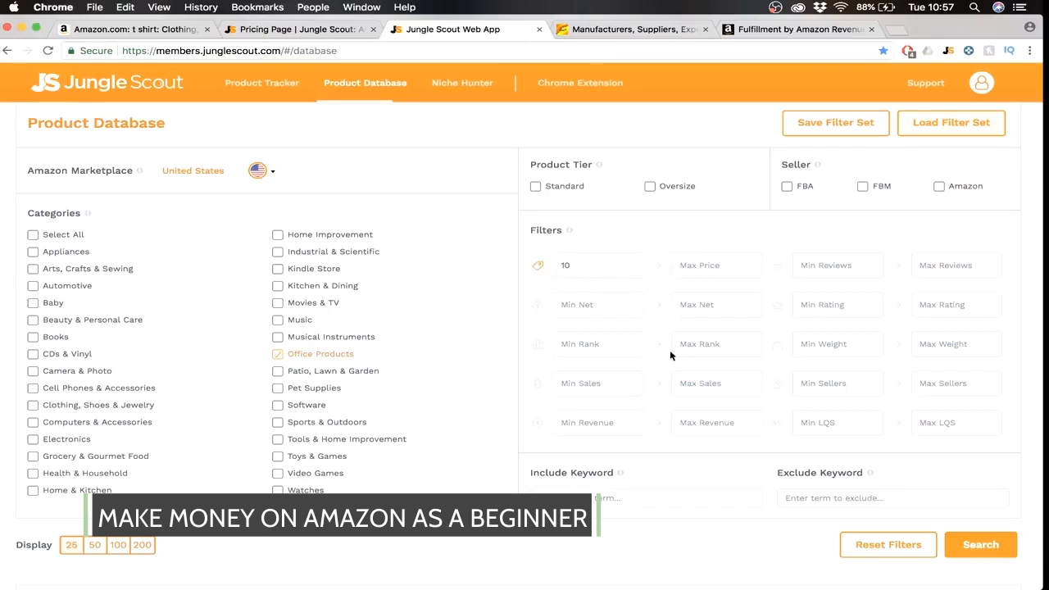
text(3)
text(15000)
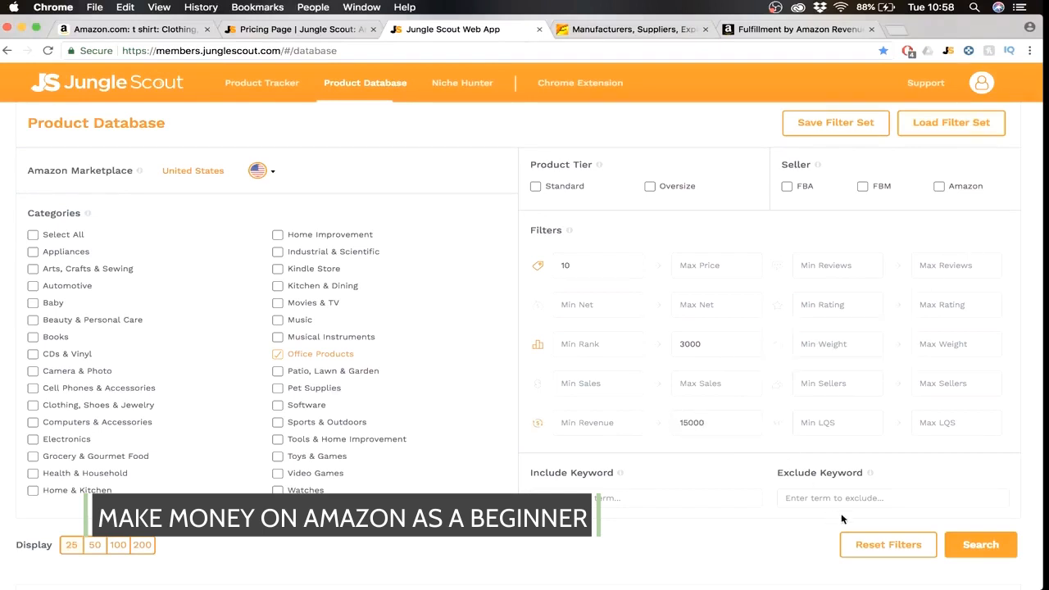
Restrict the product tier to Standard, run the database search and sort the results by revenue in descending order
click(535, 188)
click(981, 547)
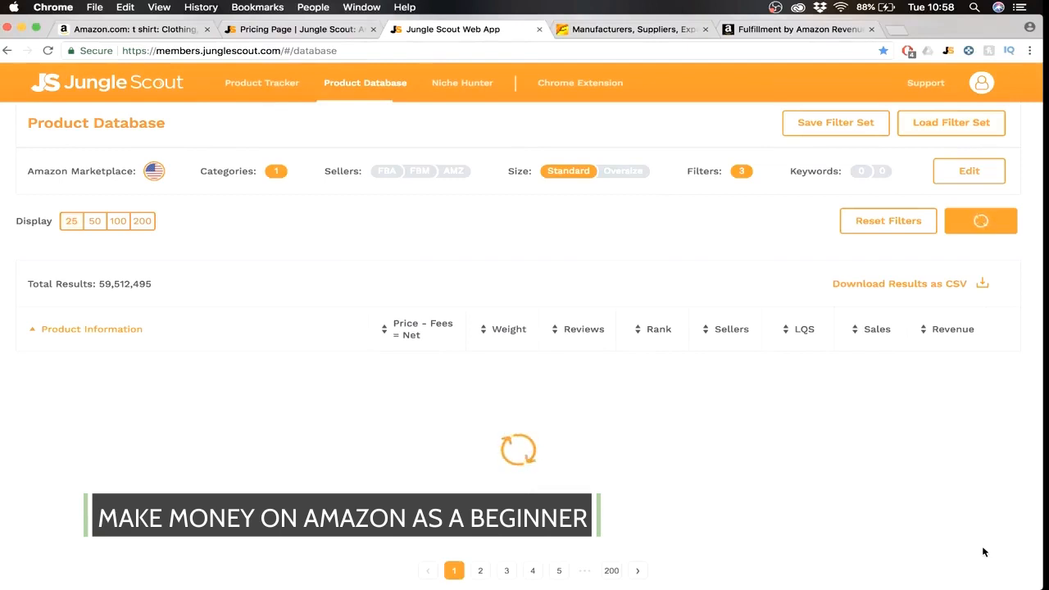
click(942, 331)
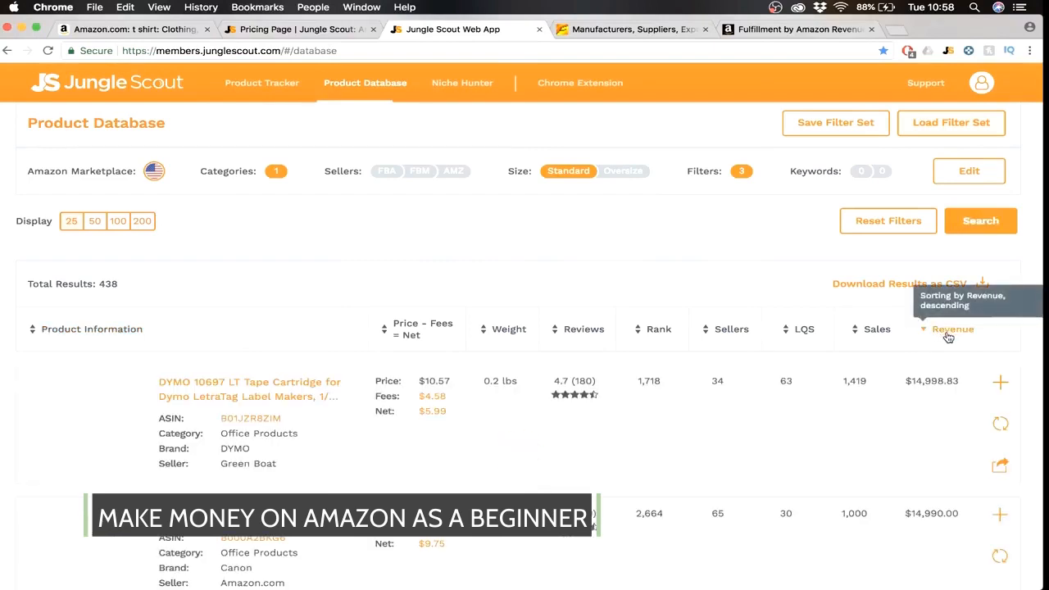
Browse the Office Products results for a promising product idea, checking the Riaour kids shock proof tablet case
scroll(867, 435, down, 3)
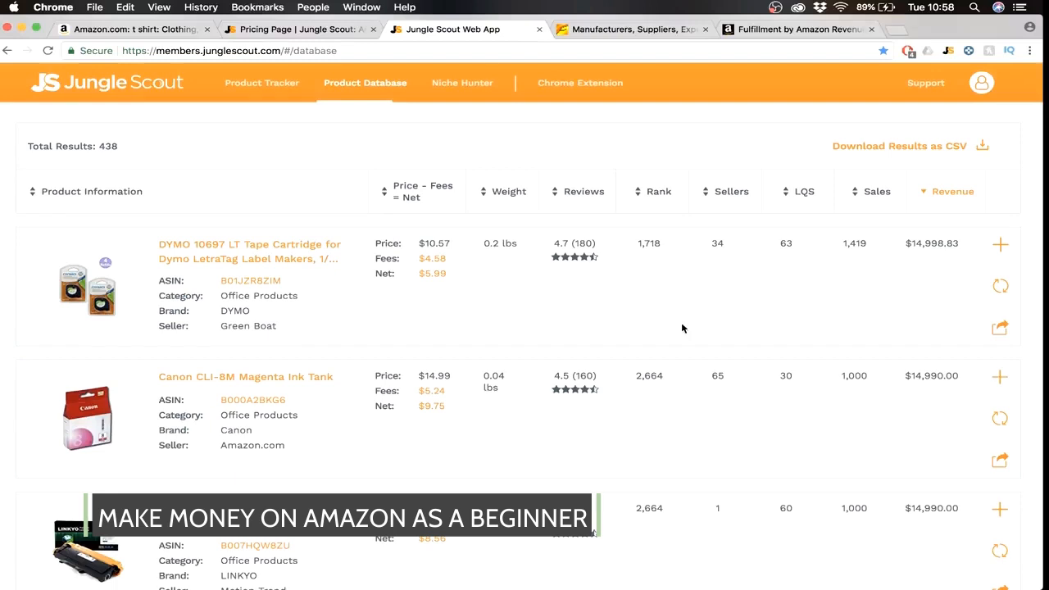
scroll(395, 373, down, 5)
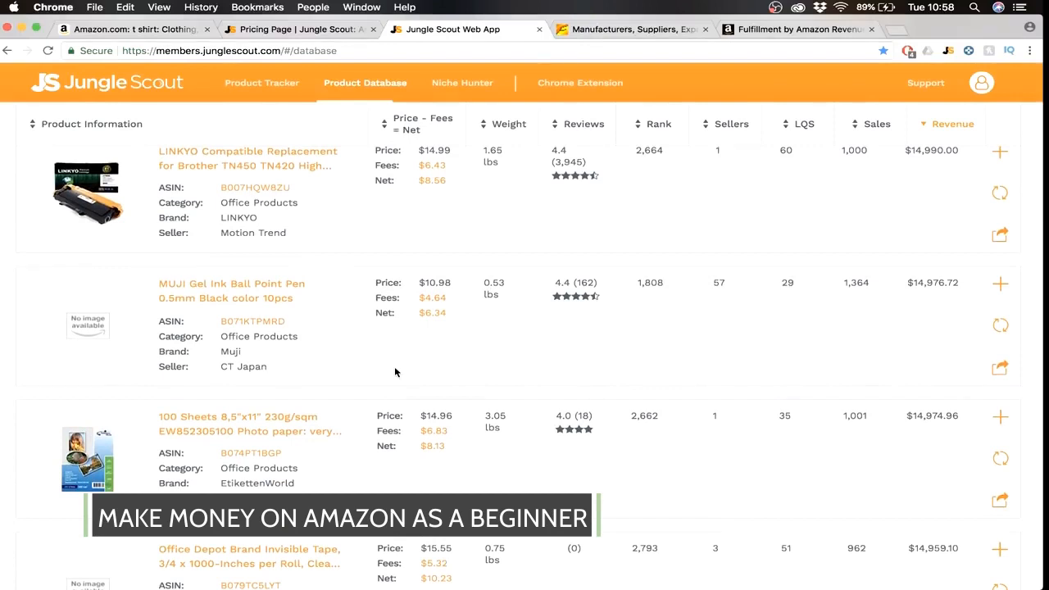
scroll(395, 373, down, 8)
scroll(395, 373, down, 4)
scroll(396, 370, down, 10)
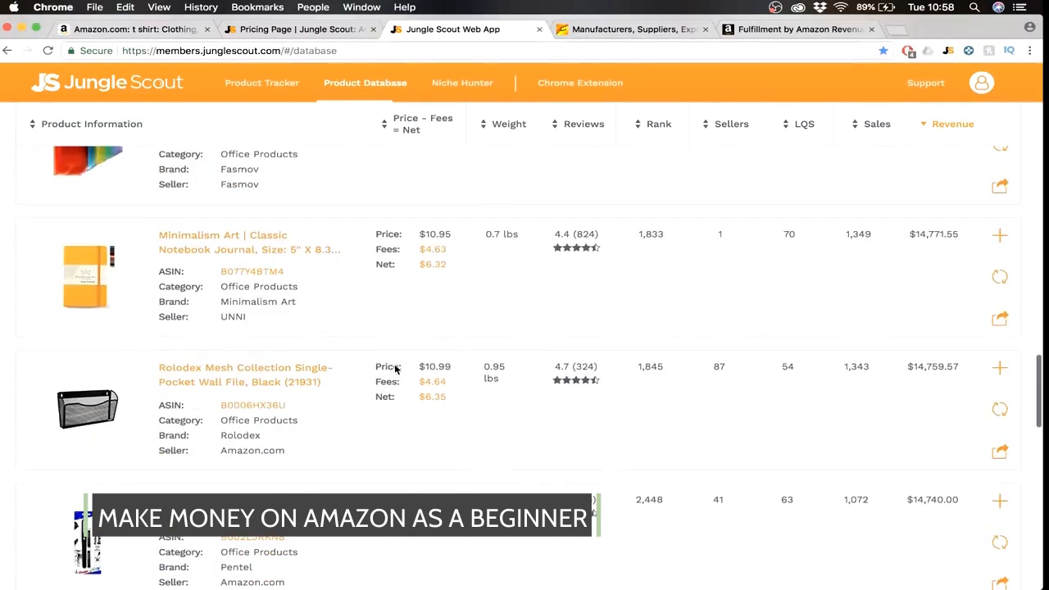
scroll(395, 370, down, 3)
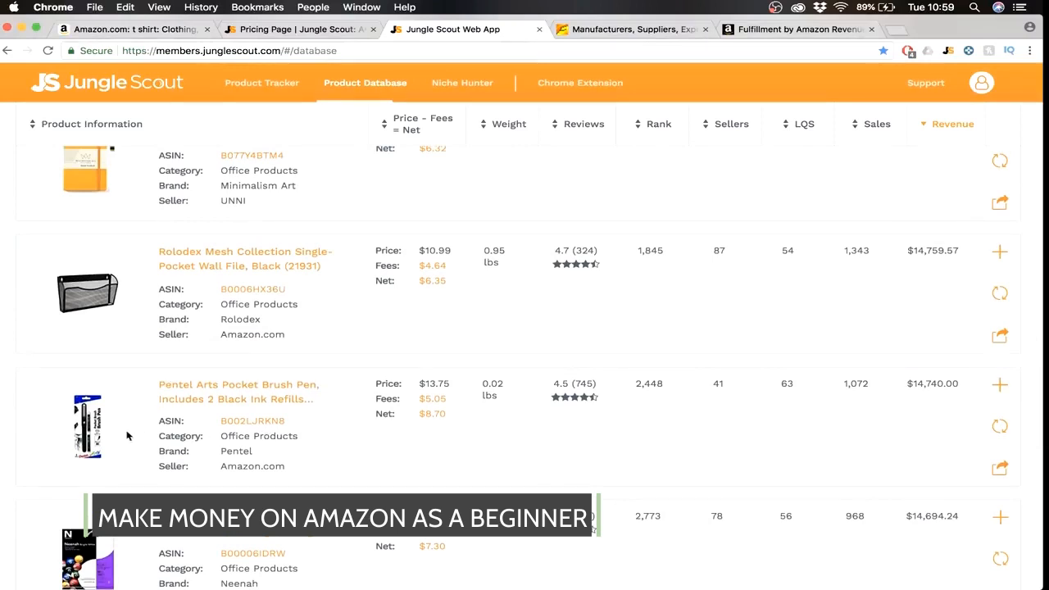
scroll(120, 336, up, 1)
scroll(125, 337, down, 6)
scroll(125, 336, down, 15)
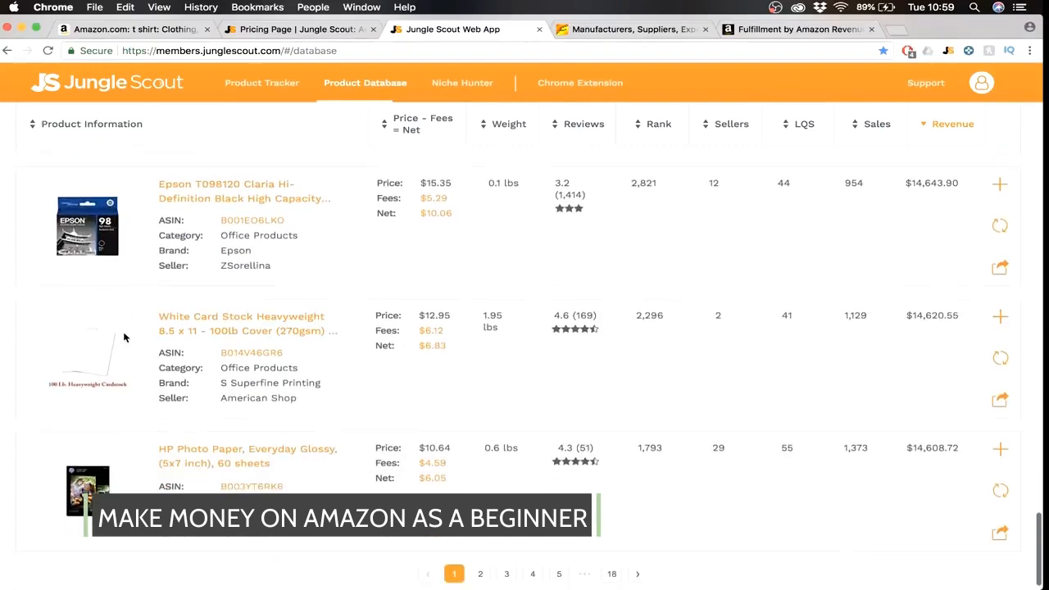
scroll(124, 337, up, 15)
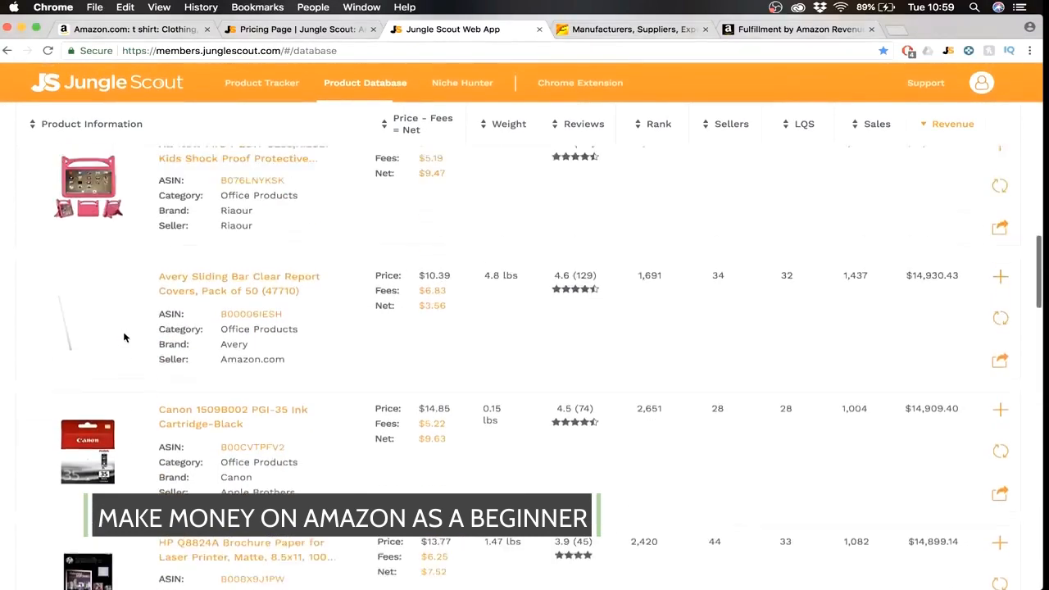
scroll(125, 337, up, 4)
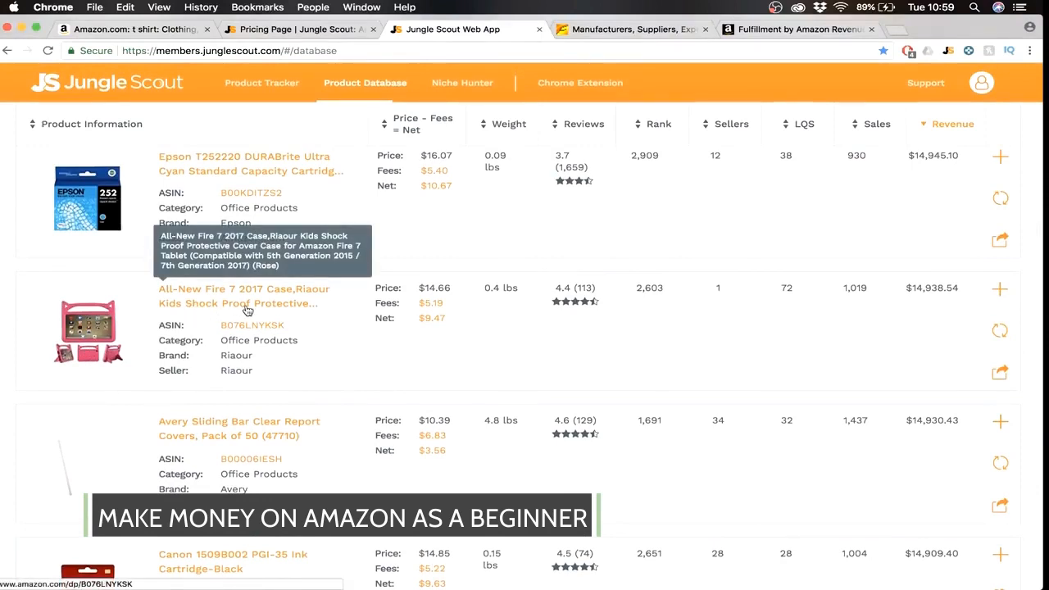
Return to Amazon, close the extension's t-shirt data and search for "kids protective cover case"
click(148, 29)
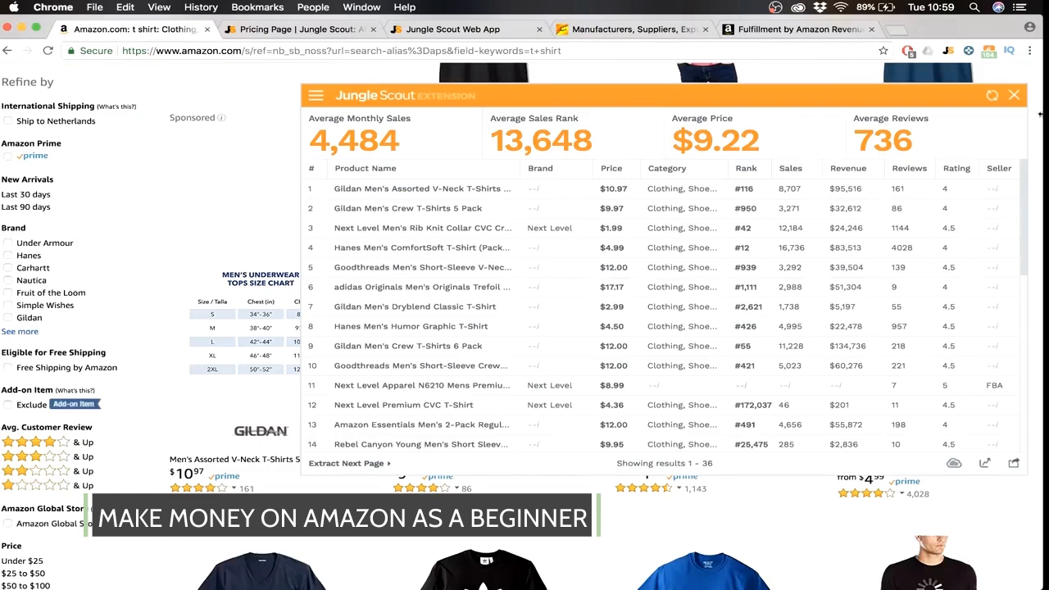
click(1014, 95)
scroll(323, 226, up, 5)
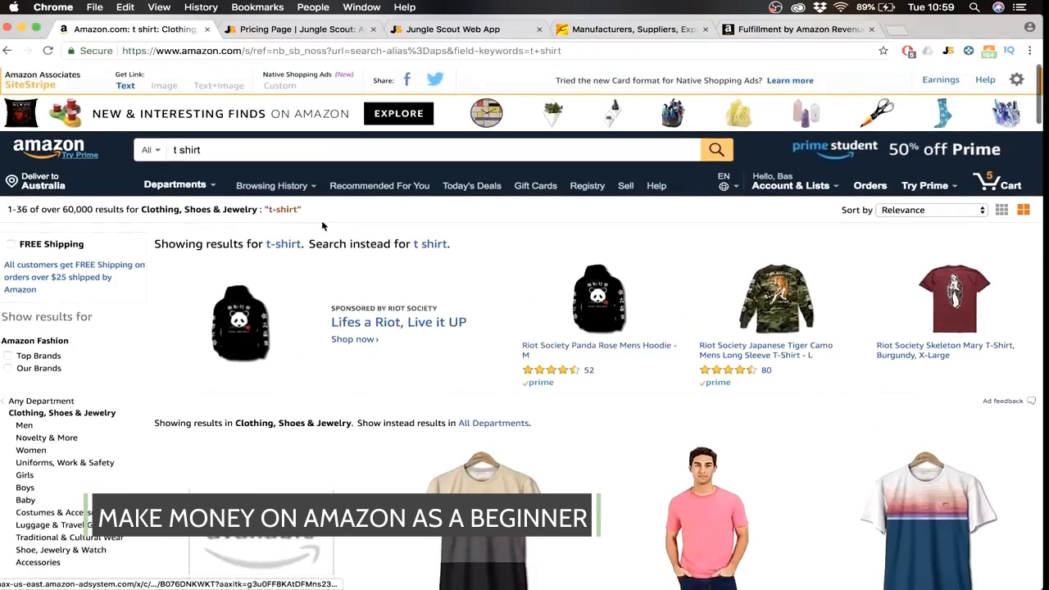
triple_click(275, 141)
text(kids protec)
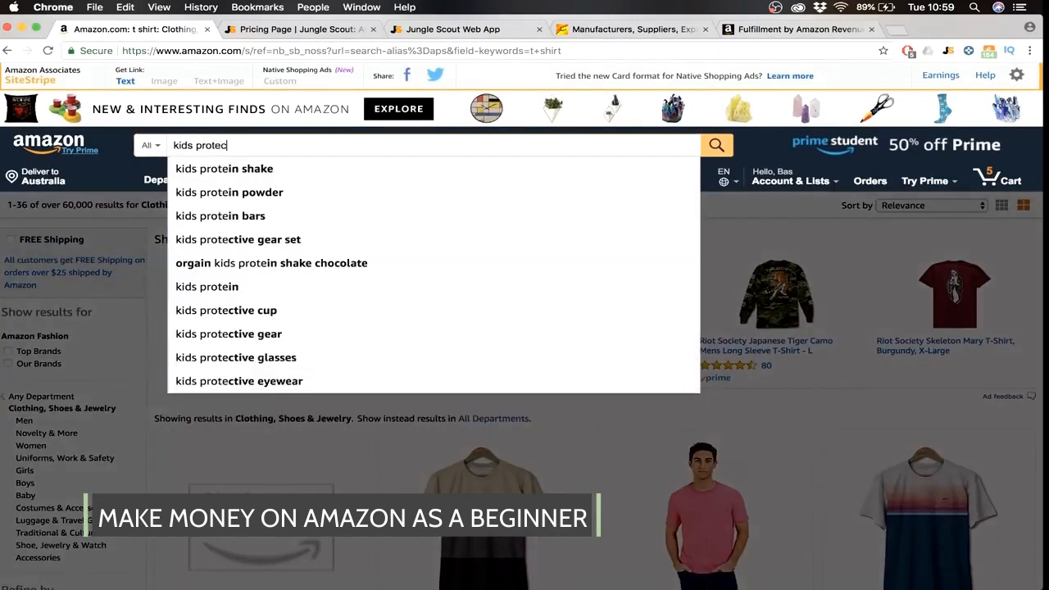
text(tive cover c)
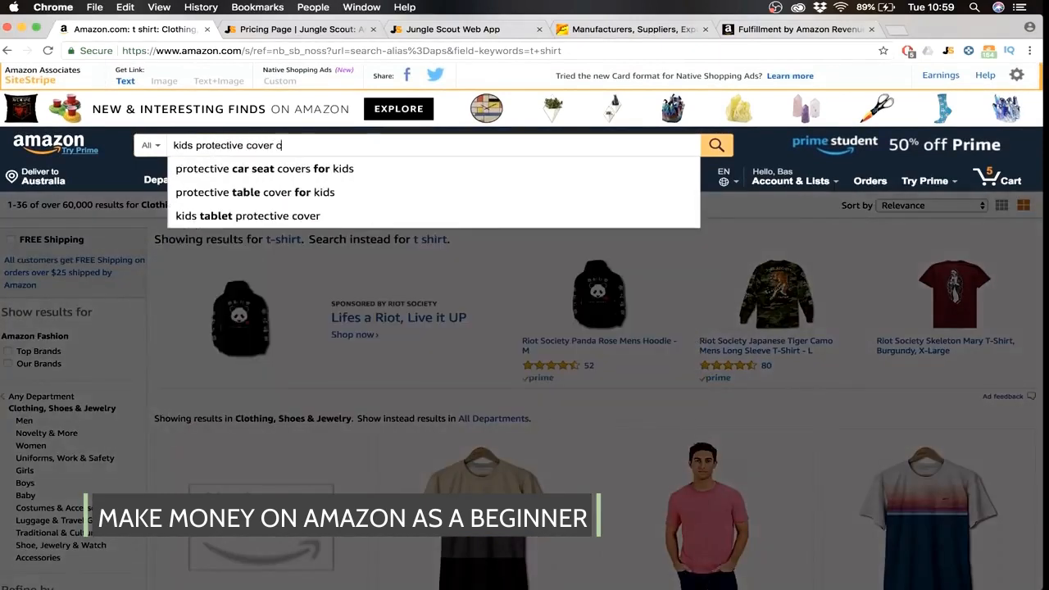
text(ase)
key(Return)
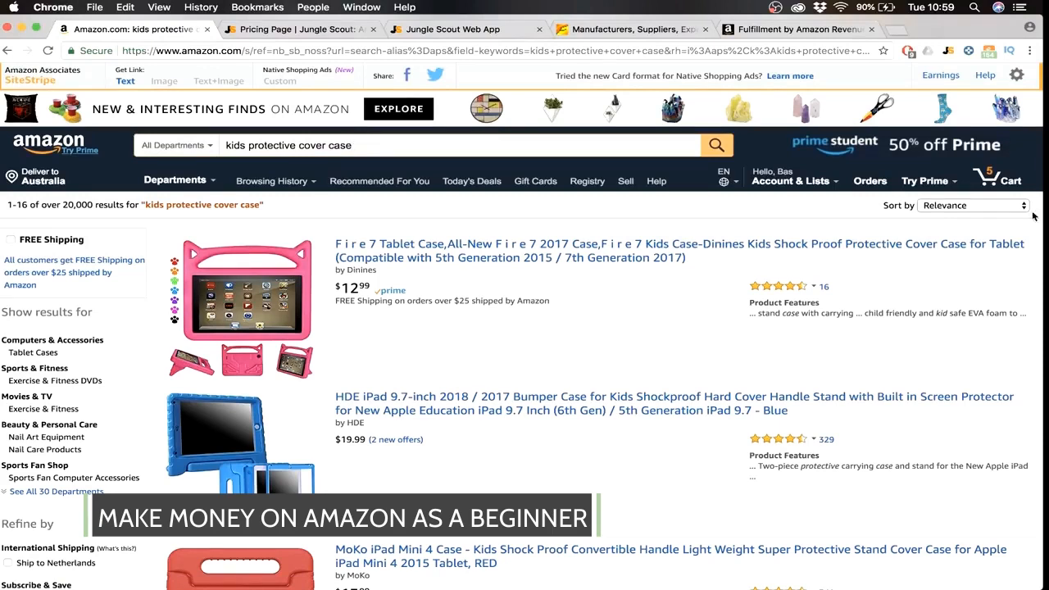
Analyze the kids protective cover case results with the Jungle Scout extension, sorting the products by revenue in descending order
click(948, 52)
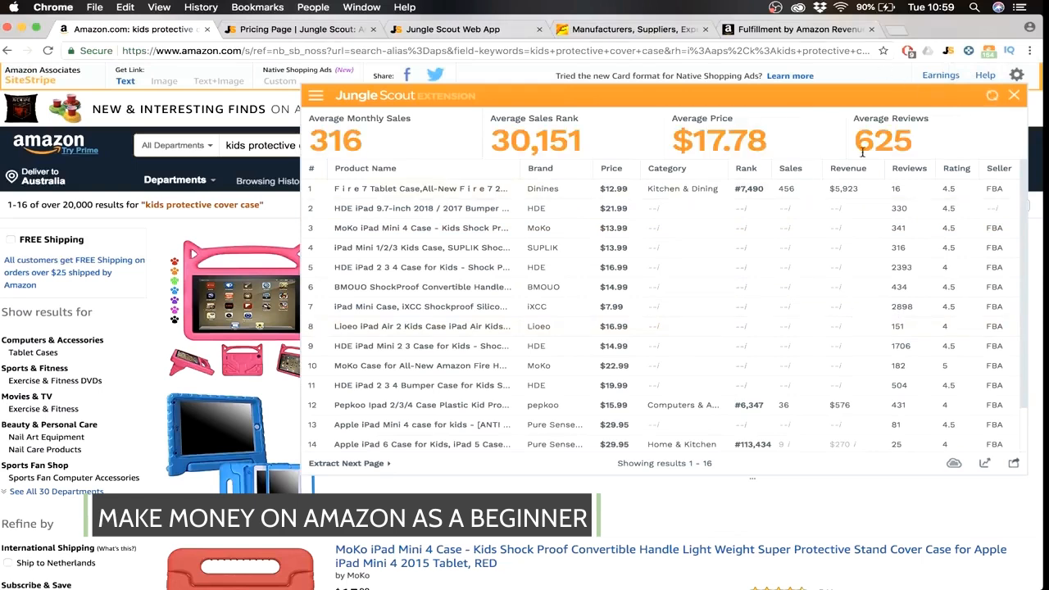
click(854, 169)
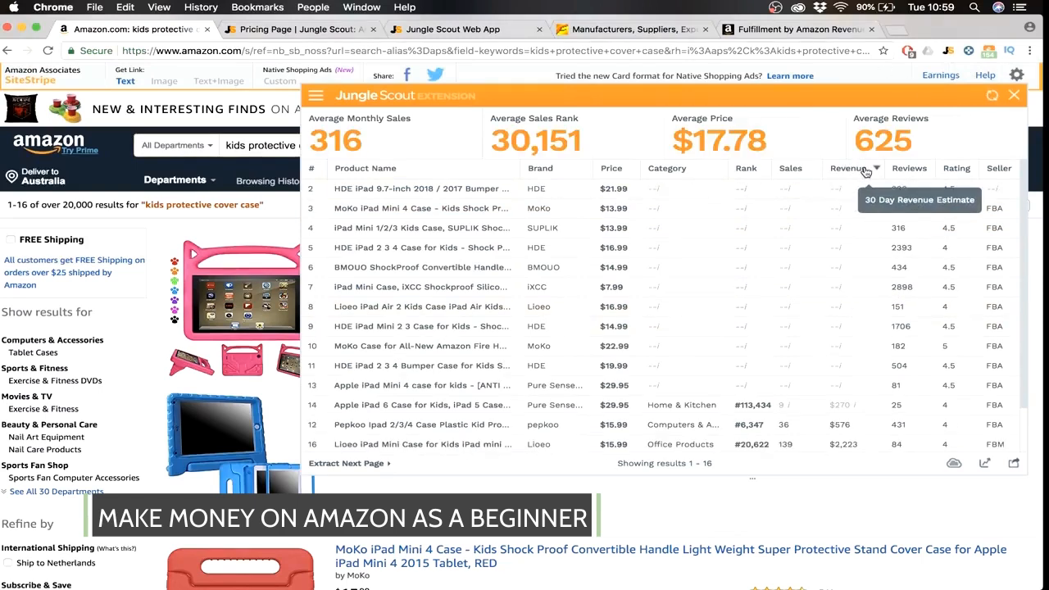
click(865, 171)
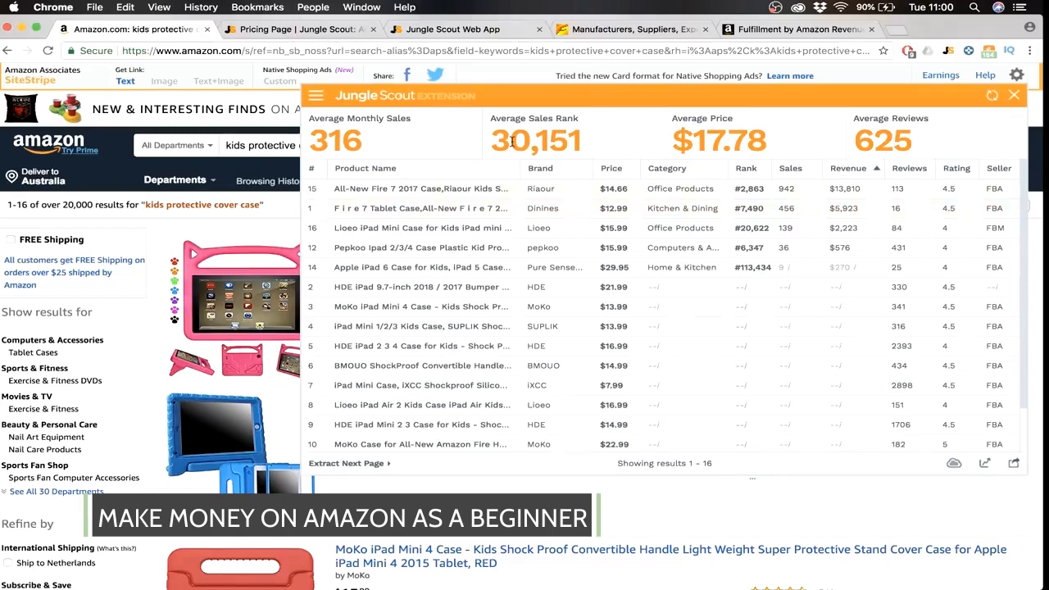
click(1014, 95)
Browse the Office Products results in the Jungle Scout Product Database once more and close the web app
key(ctrl+Tab)
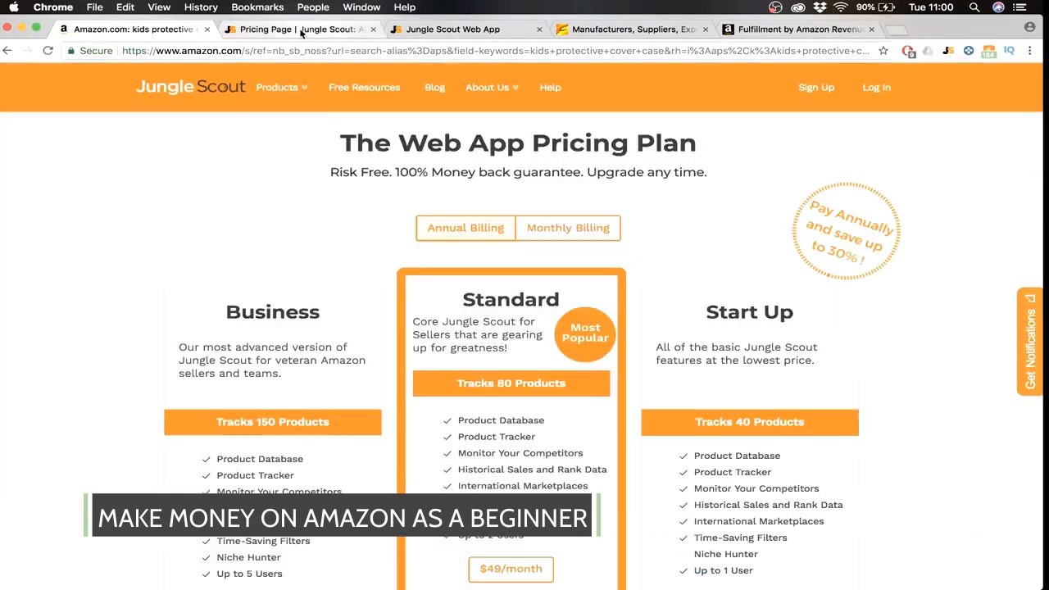
key(ctrl+Tab)
scroll(674, 375, down, 9)
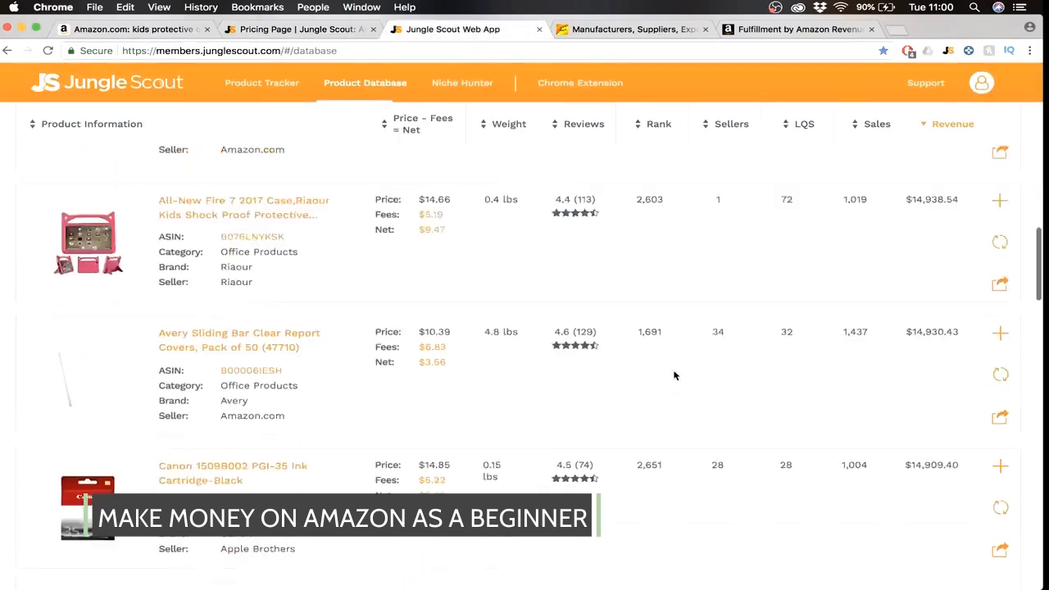
scroll(674, 376, down, 15)
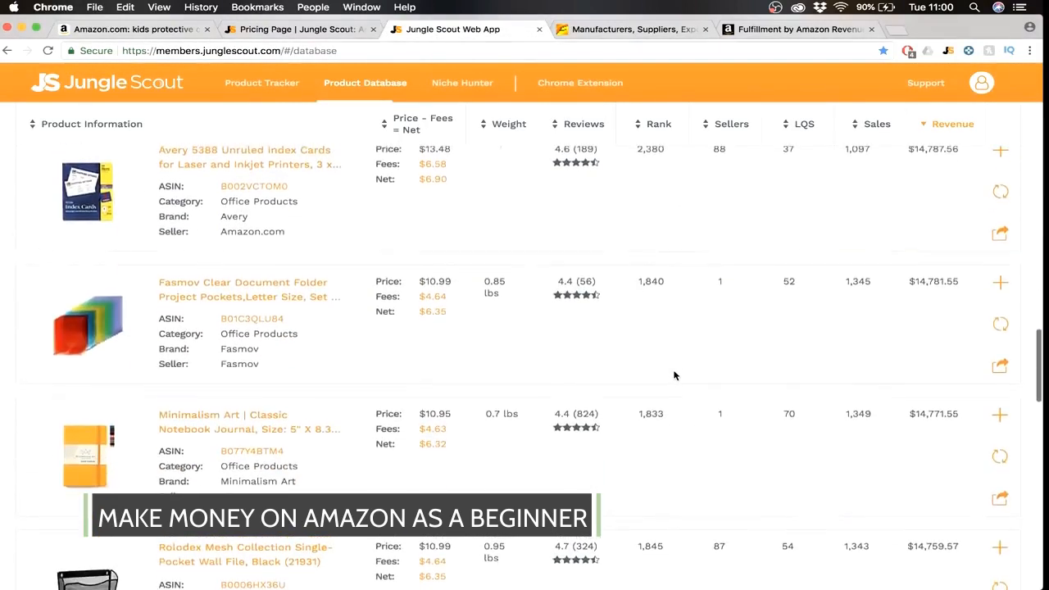
scroll(673, 376, up, 15)
scroll(674, 375, up, 10)
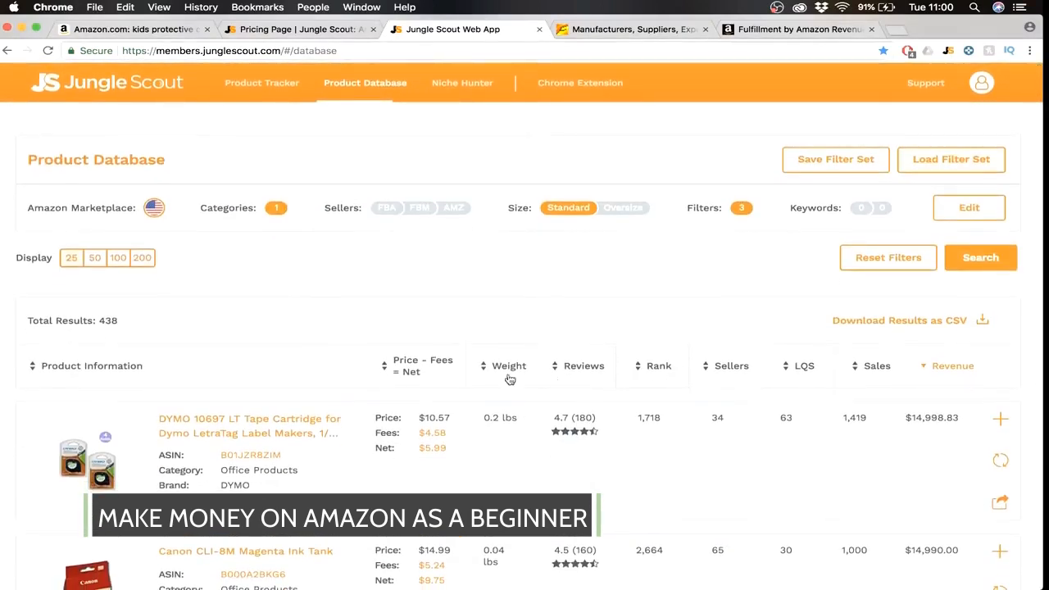
click(540, 29)
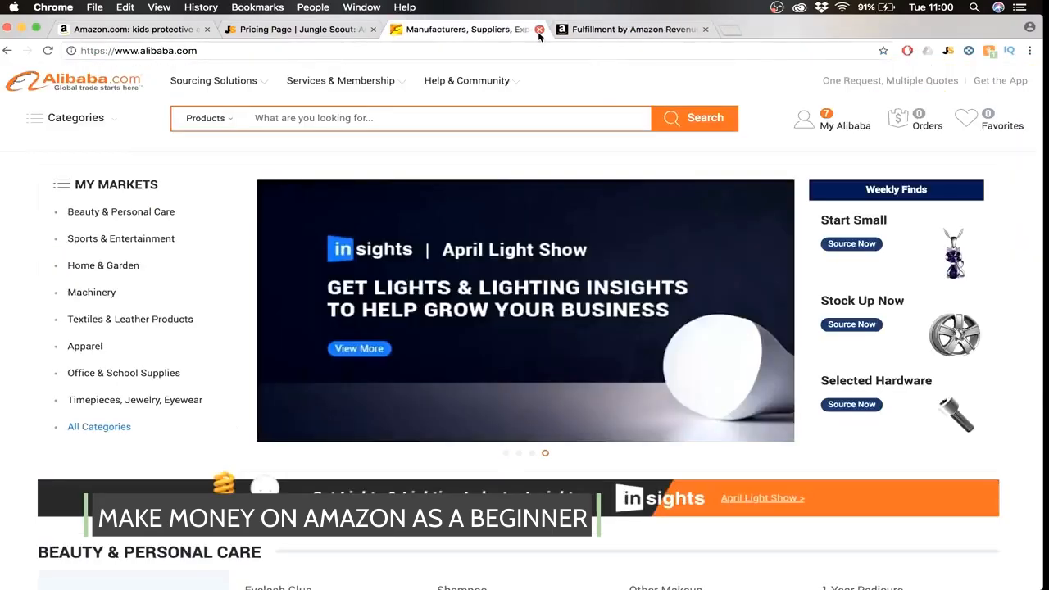
Return to Amazon and search for "bath bombs lush" in place of the kids case term
click(320, 30)
click(164, 36)
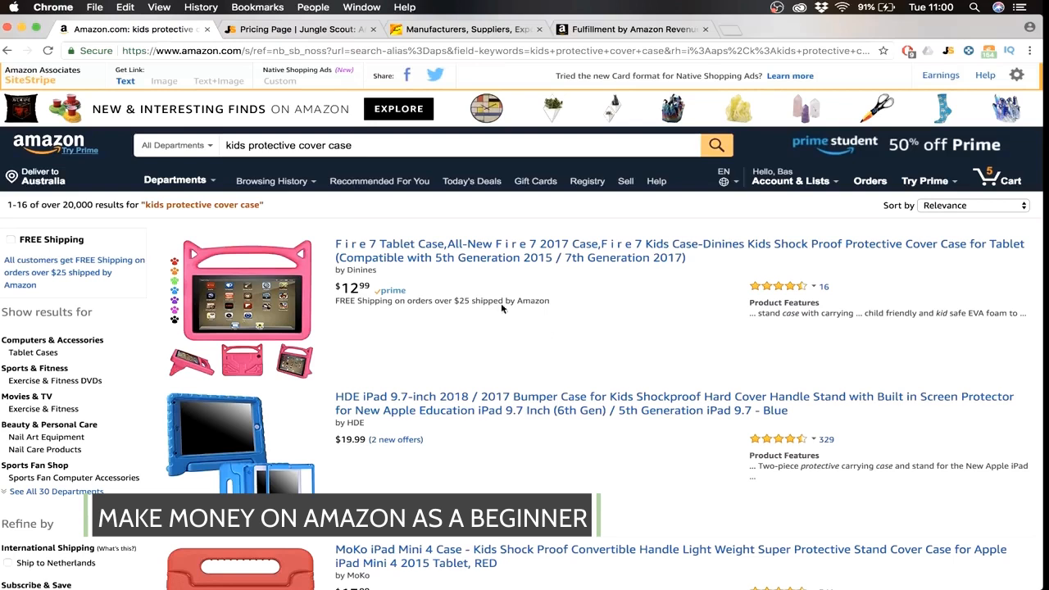
click(373, 140)
triple_click(373, 140)
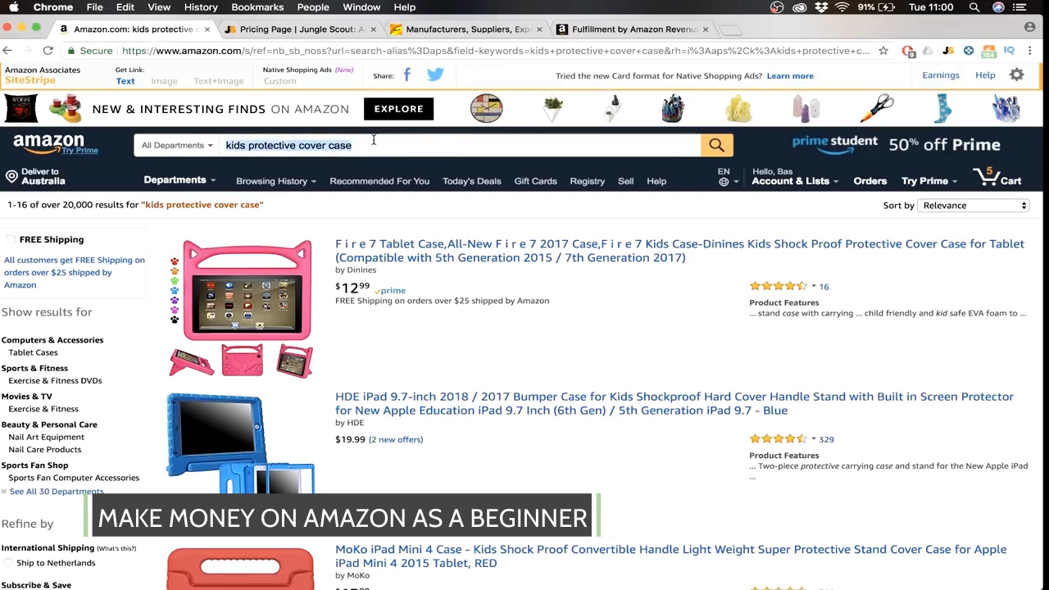
key(BackSpace)
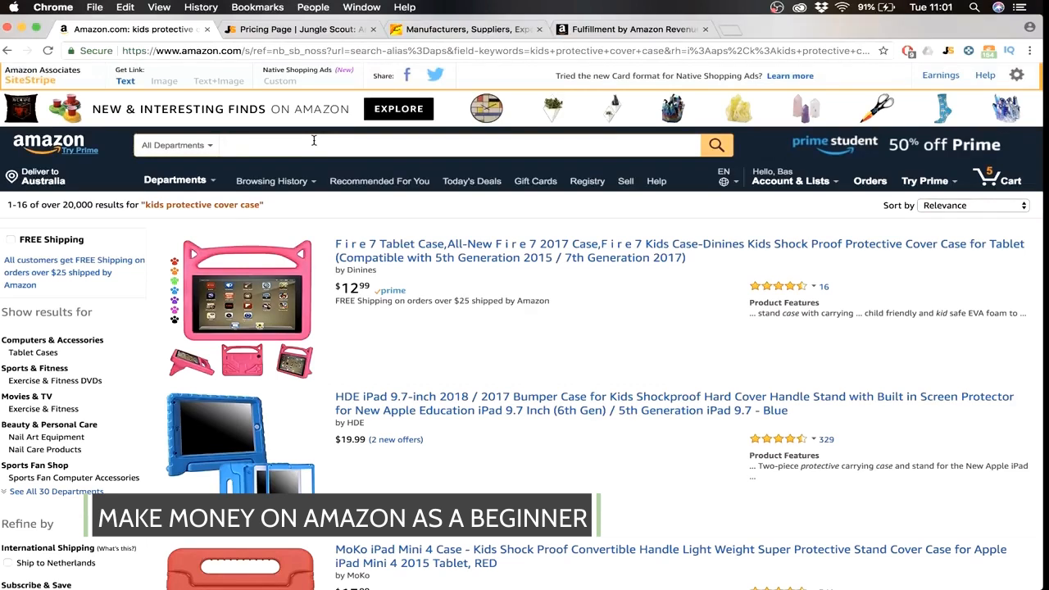
text(bath)
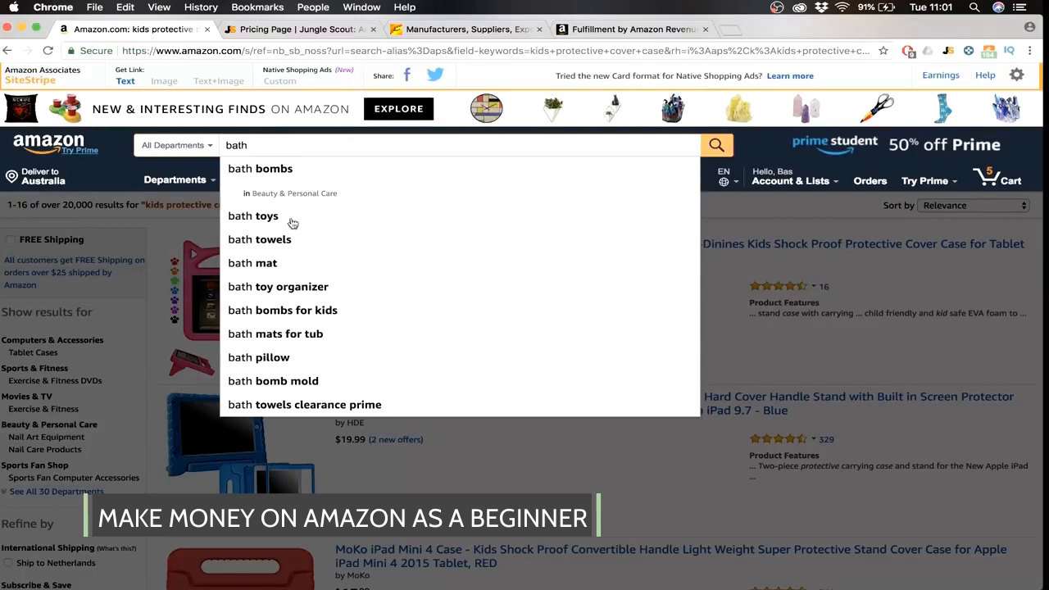
text(bombs)
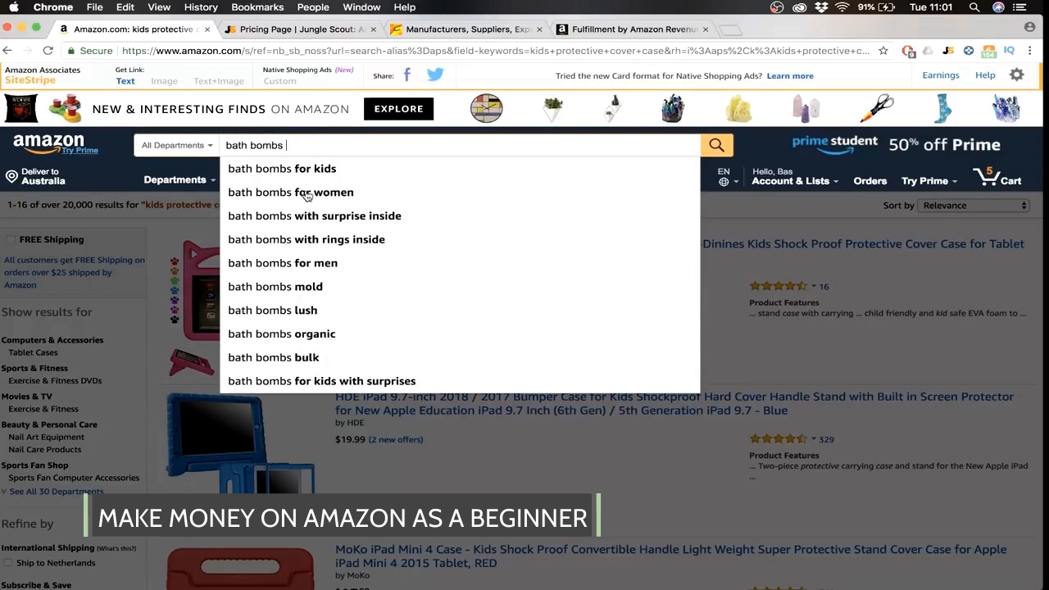
click(304, 312)
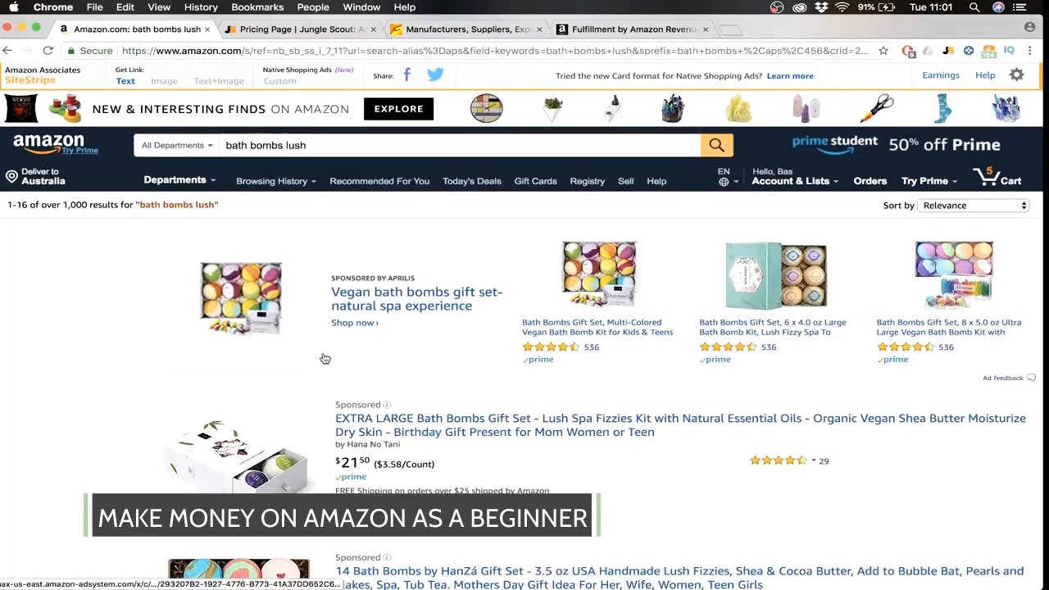
Open the EXTRA LARGE Bath Bombs Gift Set listing and add the X-Large size to the cart
scroll(519, 422, down, 5)
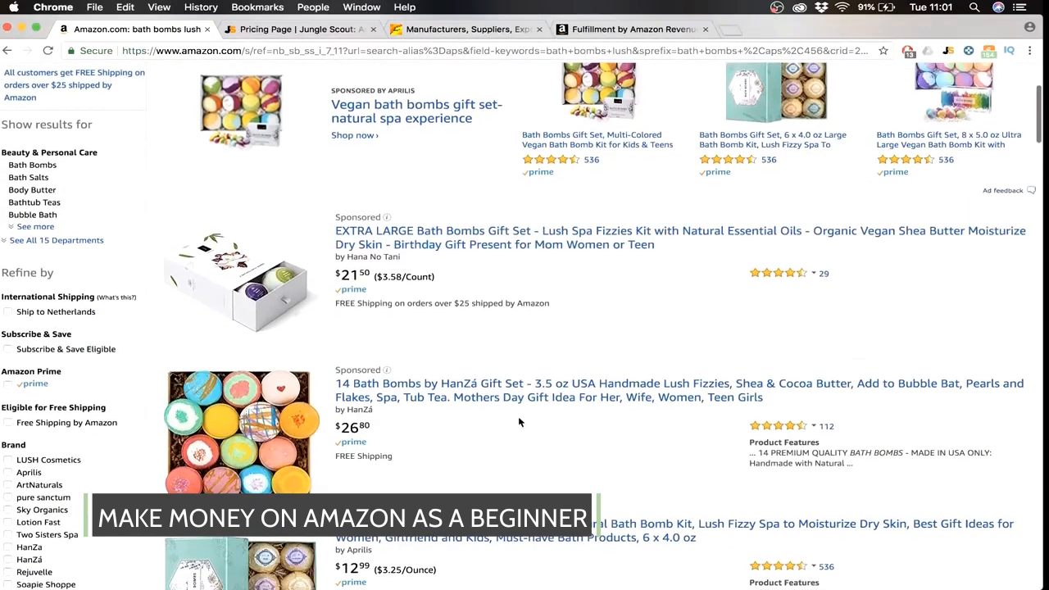
click(422, 237)
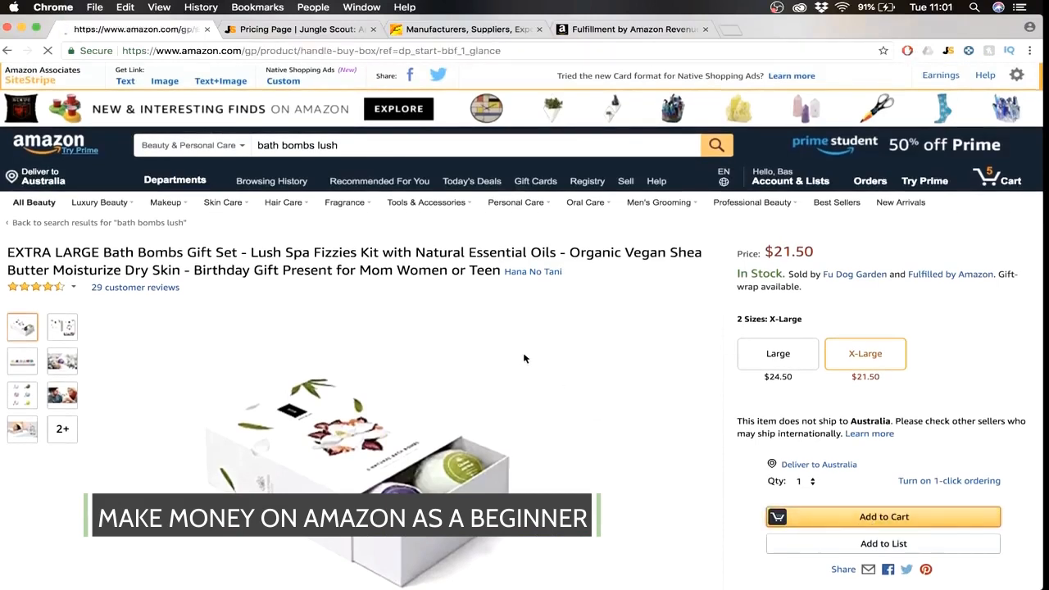
Look through the "bath bombs lush" search results to see which bath bomb sets are offered
scroll(397, 409, down, 2)
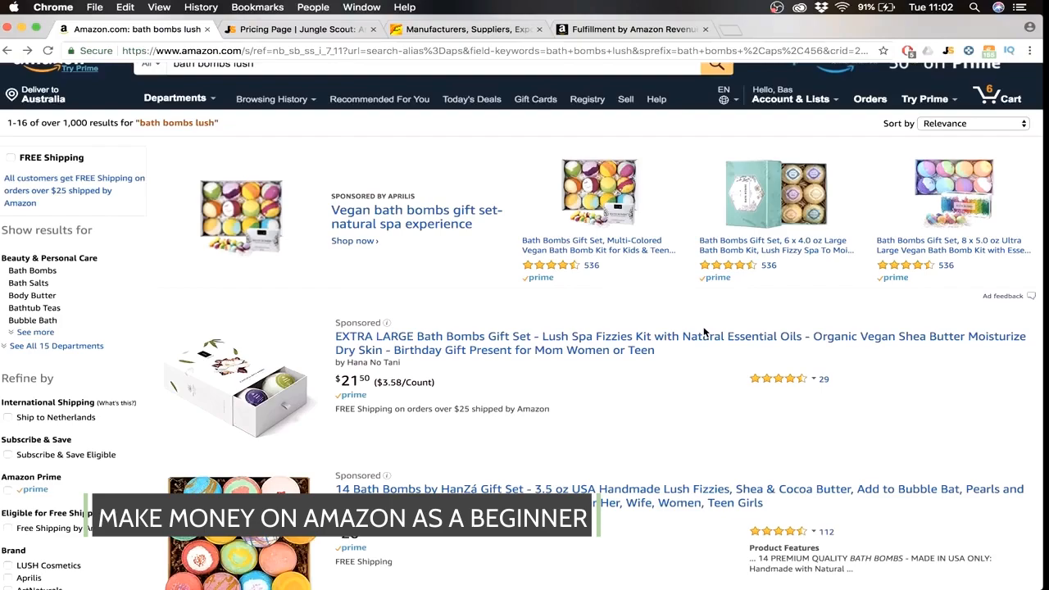
scroll(704, 331, down, 10)
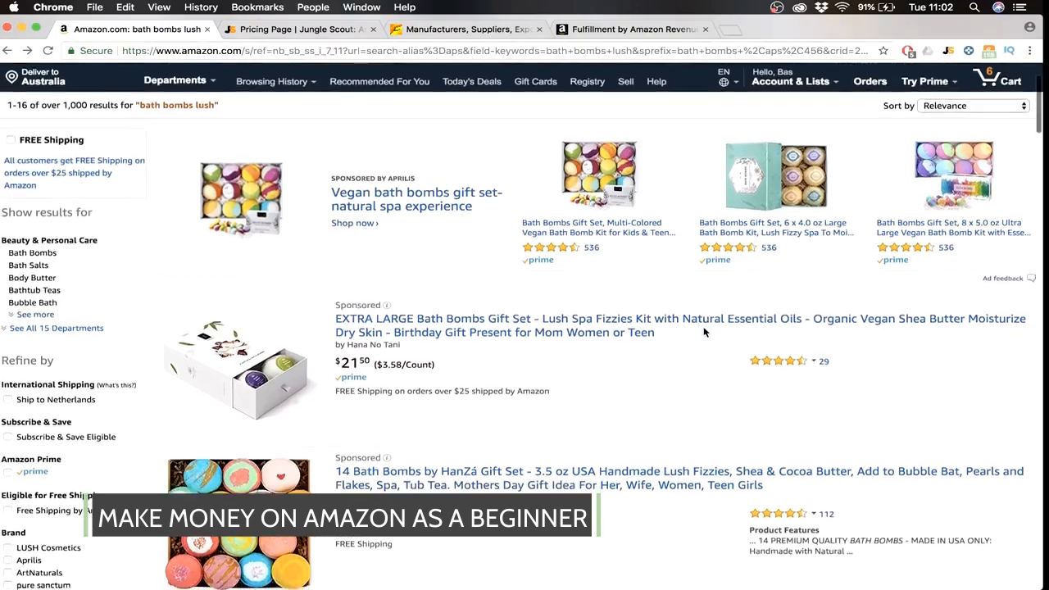
scroll(703, 331, up, 10)
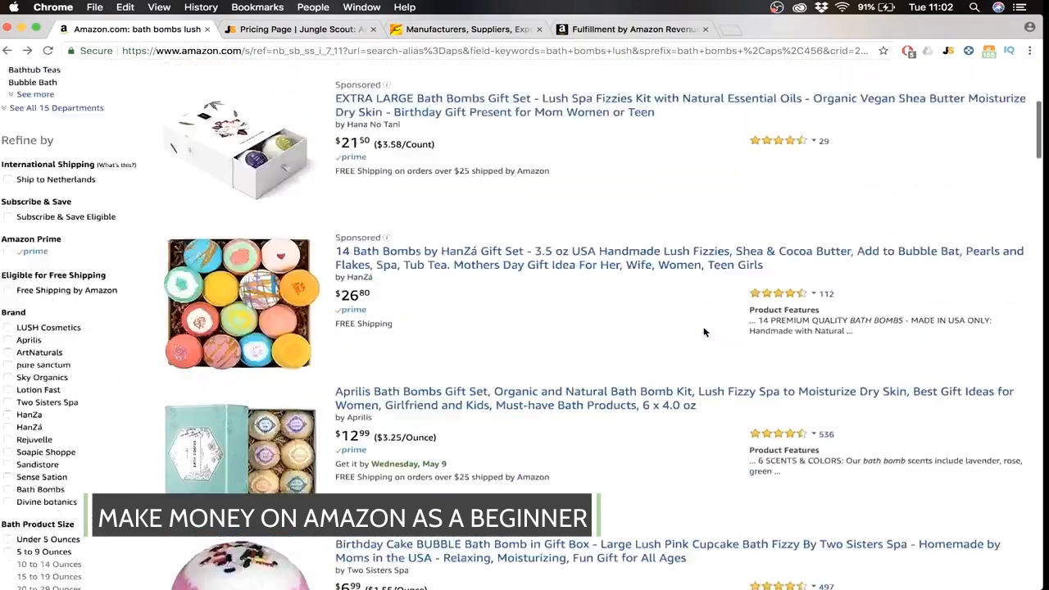
scroll(705, 332, down, 5)
scroll(705, 333, down, 12)
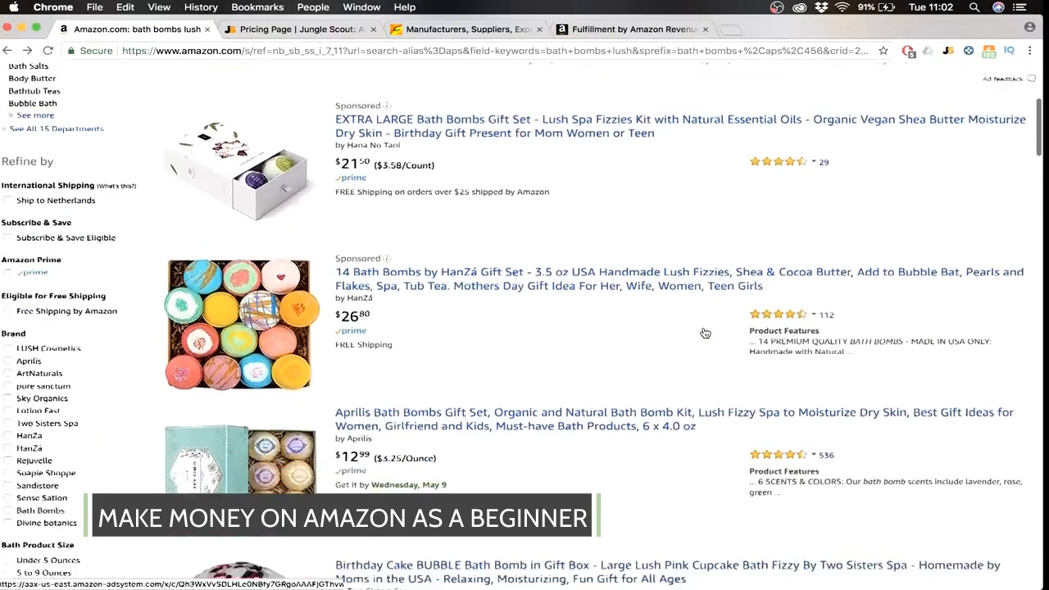
scroll(703, 332, down, 3)
scroll(704, 331, up, 8)
scroll(703, 331, up, 10)
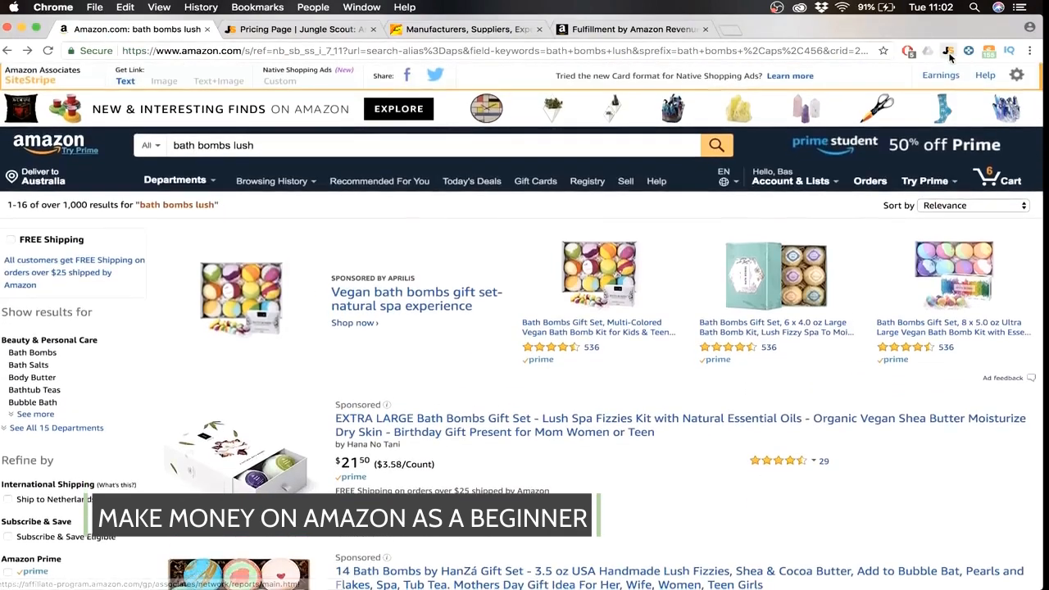
Load the Jungle Scout extension data for the "bath bombs lush" results and examine the average number of reviews
click(949, 52)
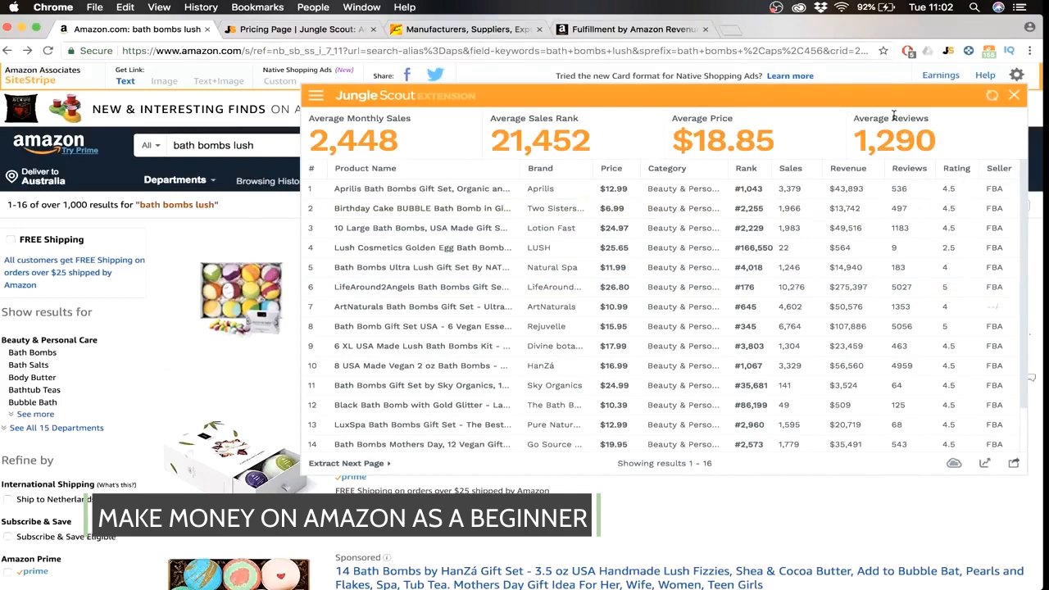
mouse_move(933, 139)
mouse_down()
mouse_move(856, 143)
mouse_move(937, 148)
mouse_up()
click(856, 143)
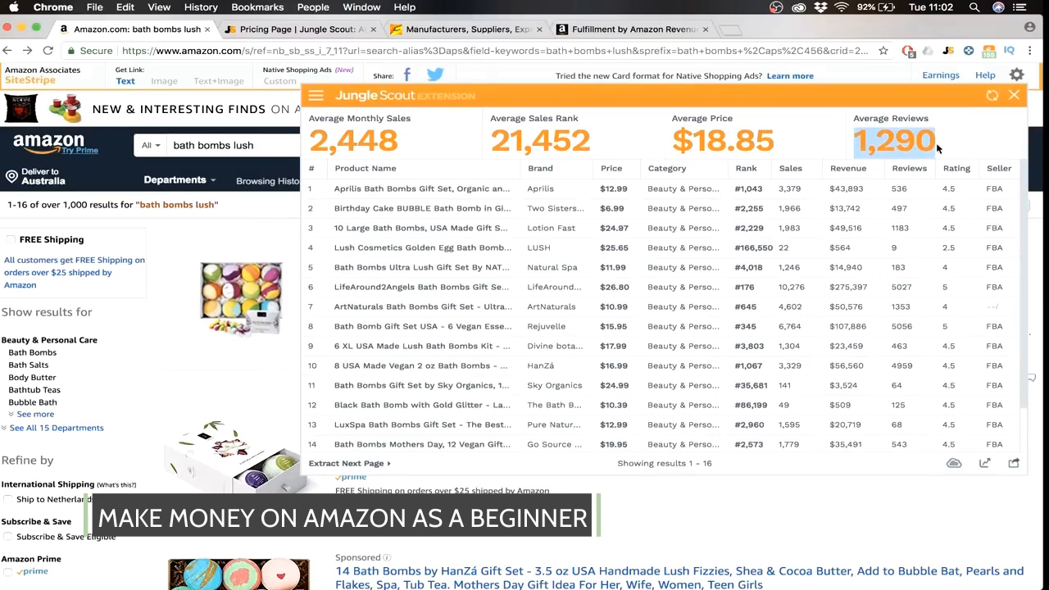
click(929, 140)
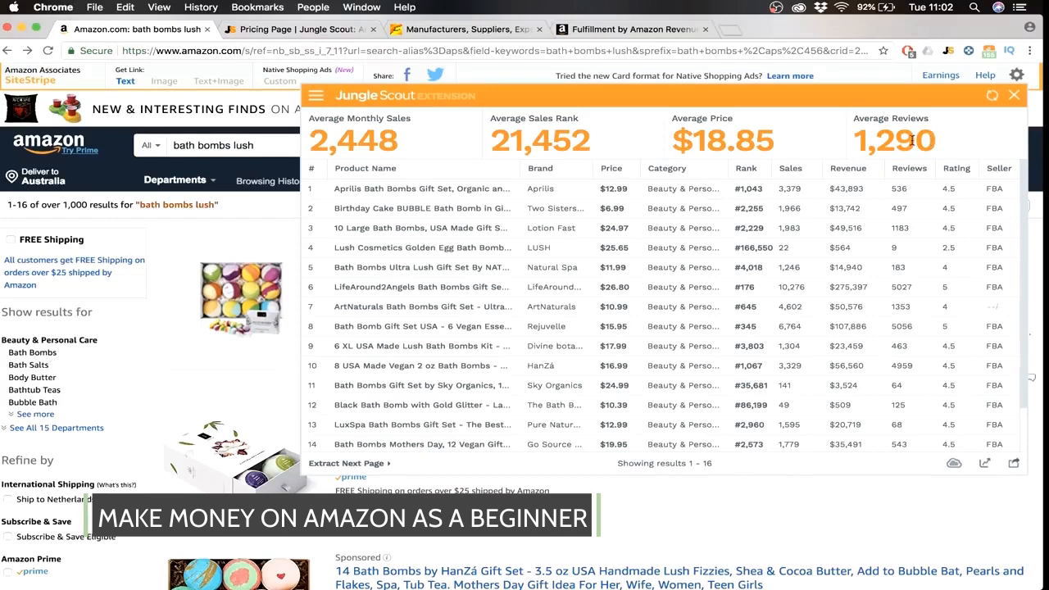
double_click(912, 140)
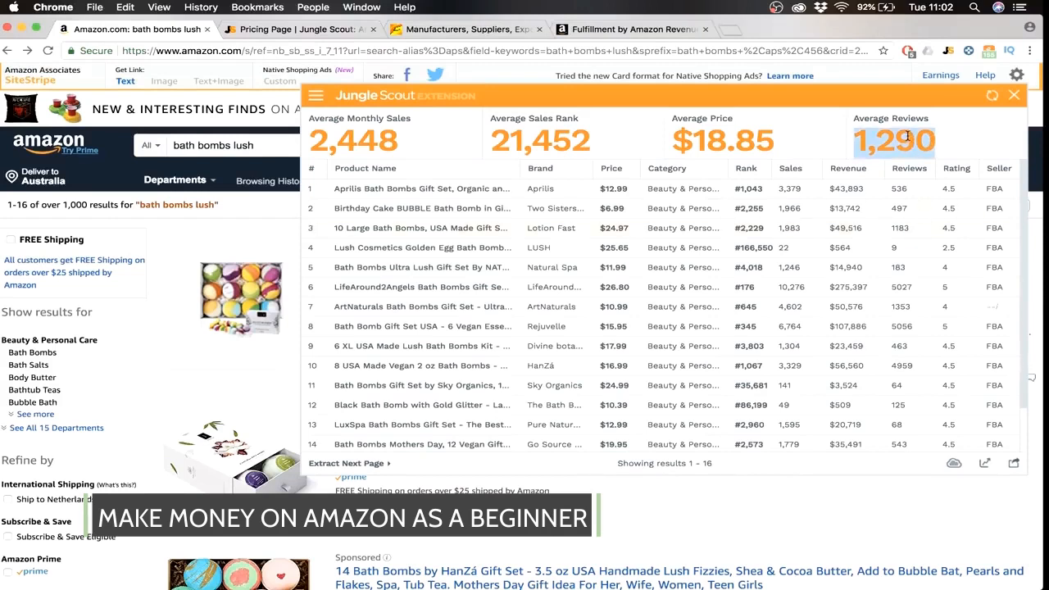
click(908, 137)
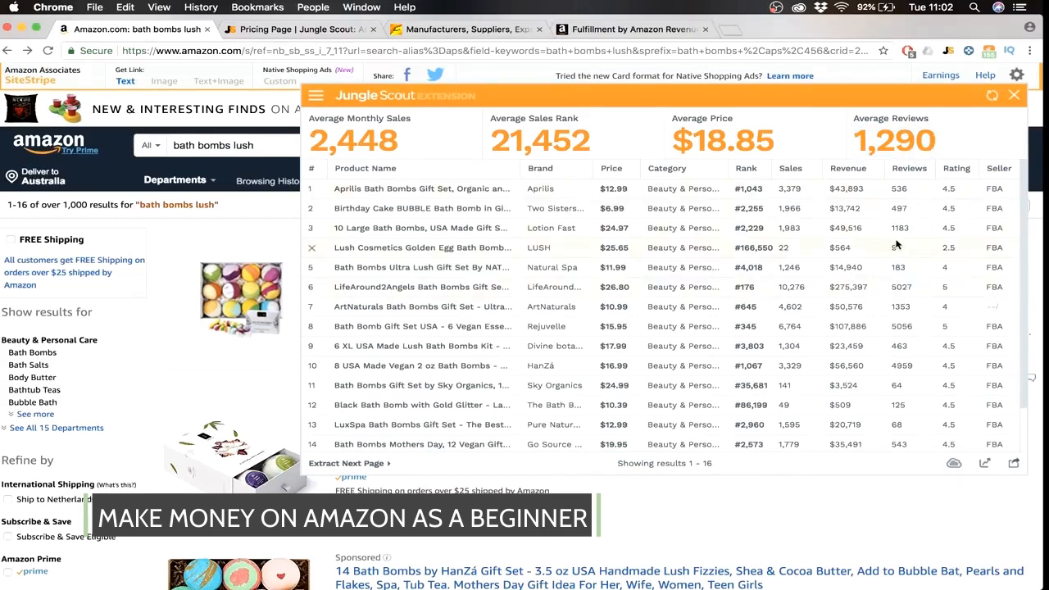
Sort the bath bomb products by revenue in descending order and check the LuxSpa gift set's reviews and revenue against the lower-earning products
click(839, 170)
click(839, 169)
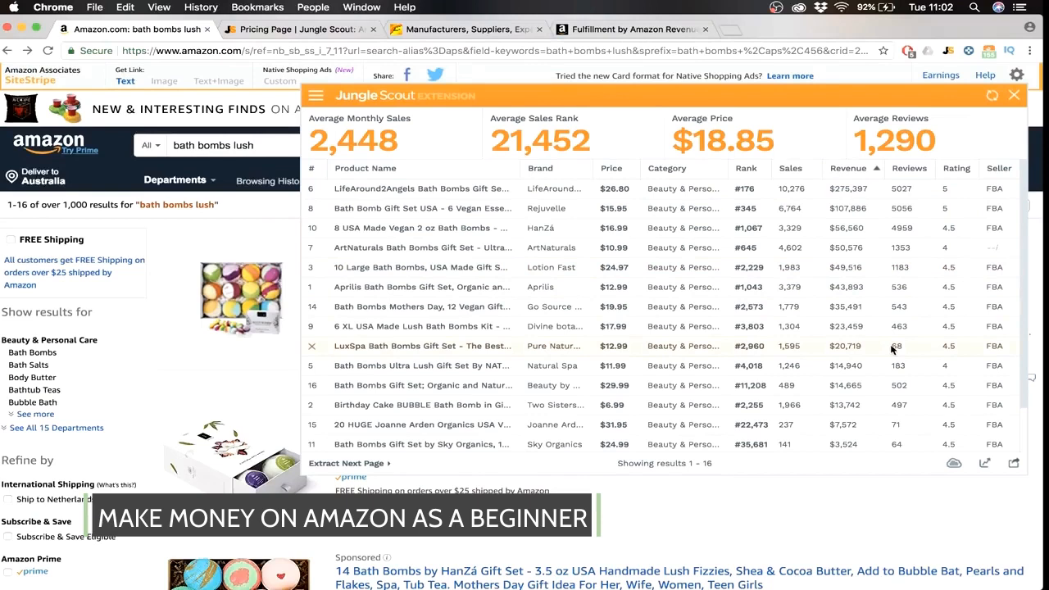
drag(893, 346, 901, 346)
drag(837, 345, 865, 350)
click(900, 343)
scroll(900, 347, down, 2)
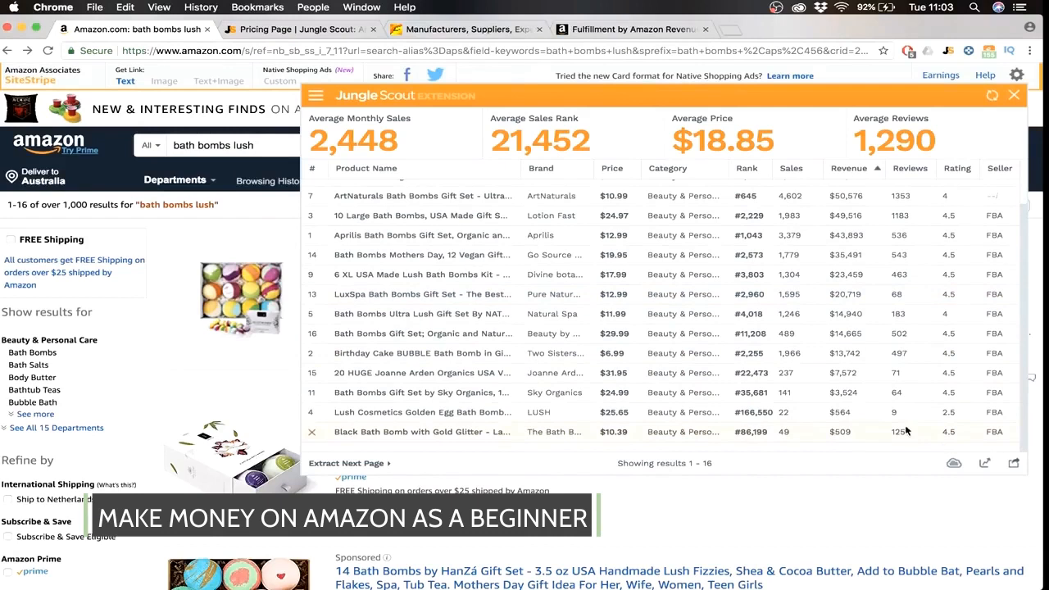
scroll(907, 394, up, 3)
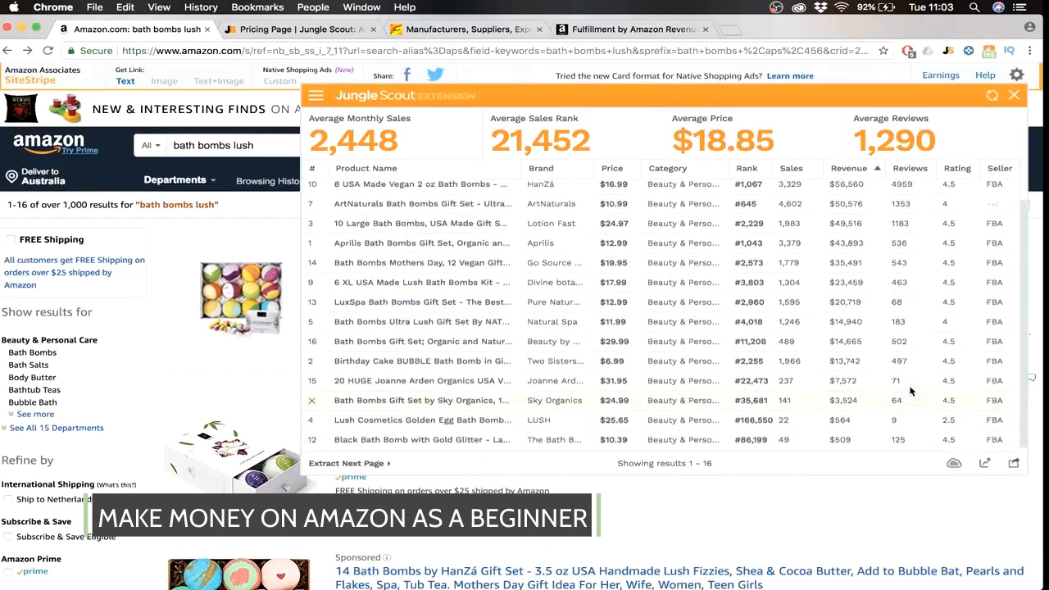
Compare the review counts of the four highest-revenue bath bomb products with the average reviews
double_click(898, 189)
double_click(899, 210)
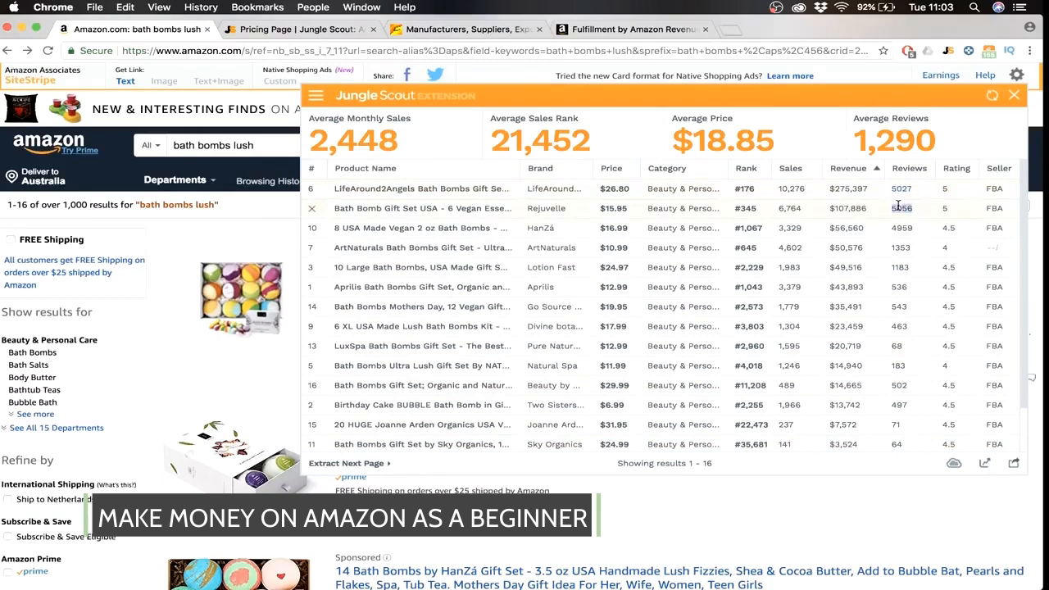
double_click(900, 228)
click(900, 248)
double_click(900, 248)
double_click(895, 144)
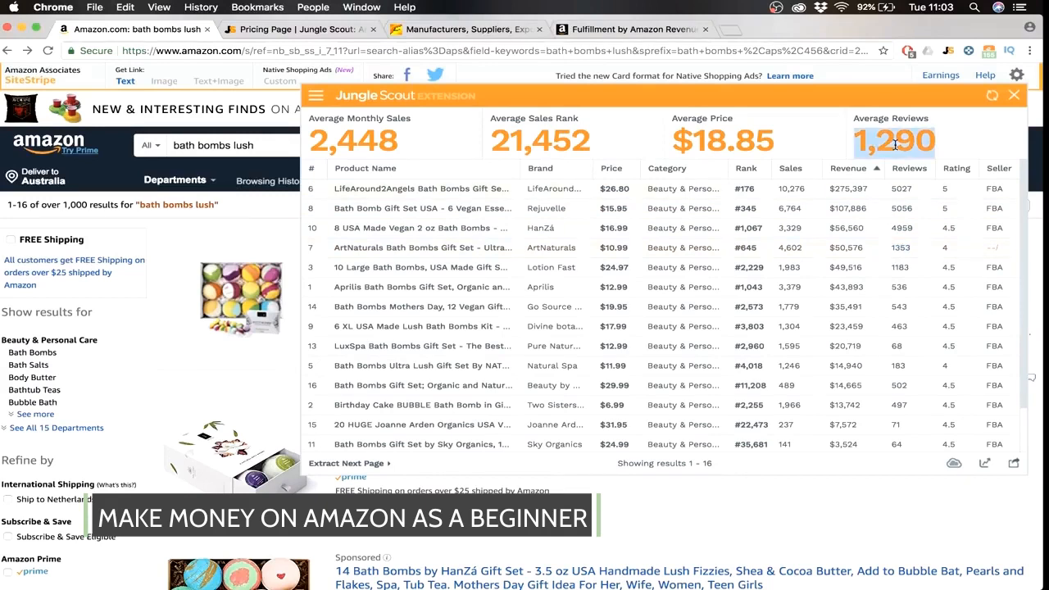
Check the average monthly sales, average sales rank and average price of the bath bomb products
double_click(354, 137)
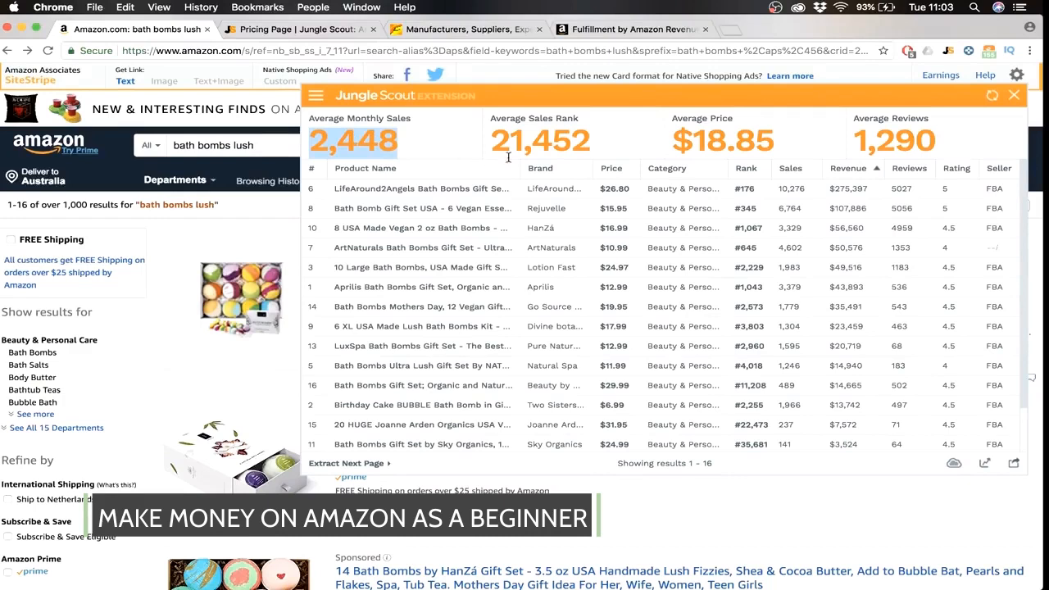
double_click(558, 142)
double_click(564, 142)
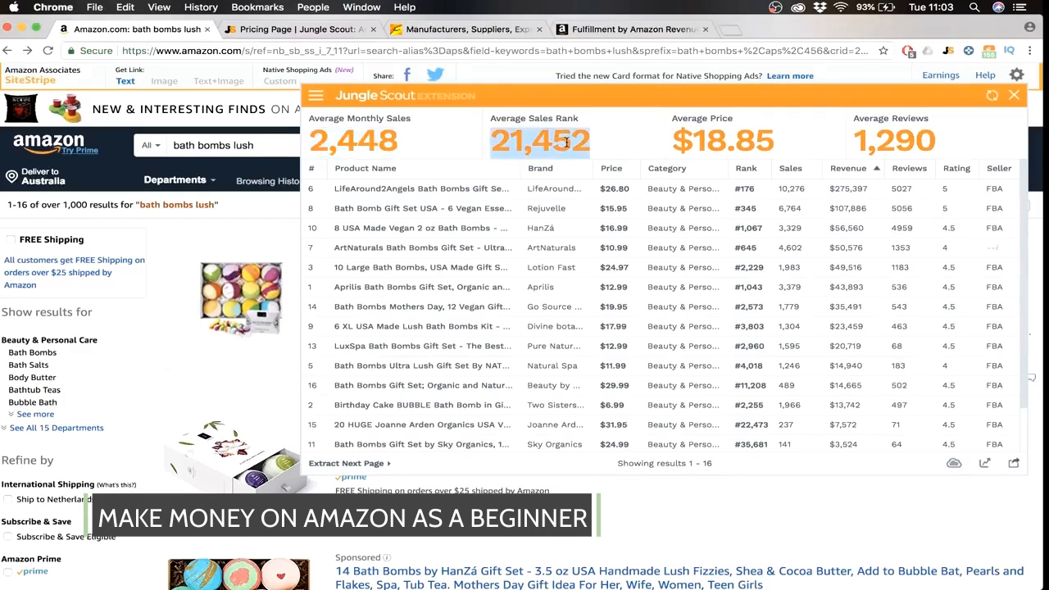
double_click(566, 142)
click(562, 151)
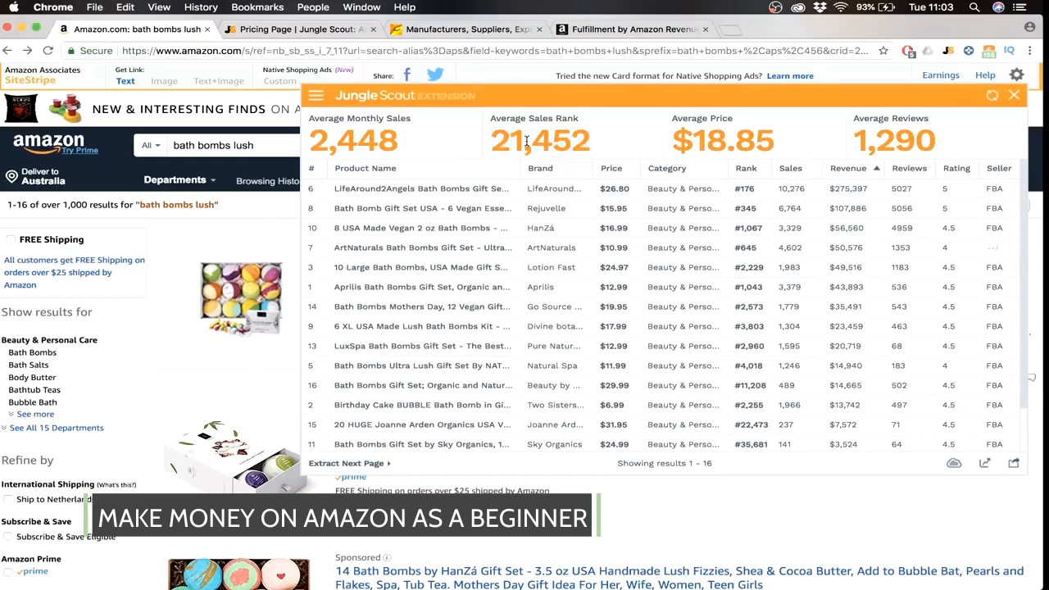
double_click(730, 146)
click(726, 146)
Close the Jungle Scout data and search Amazon for the suggested term "bath caddy for tub"
click(1014, 95)
drag(254, 146, 195, 146)
key(BackSpace)
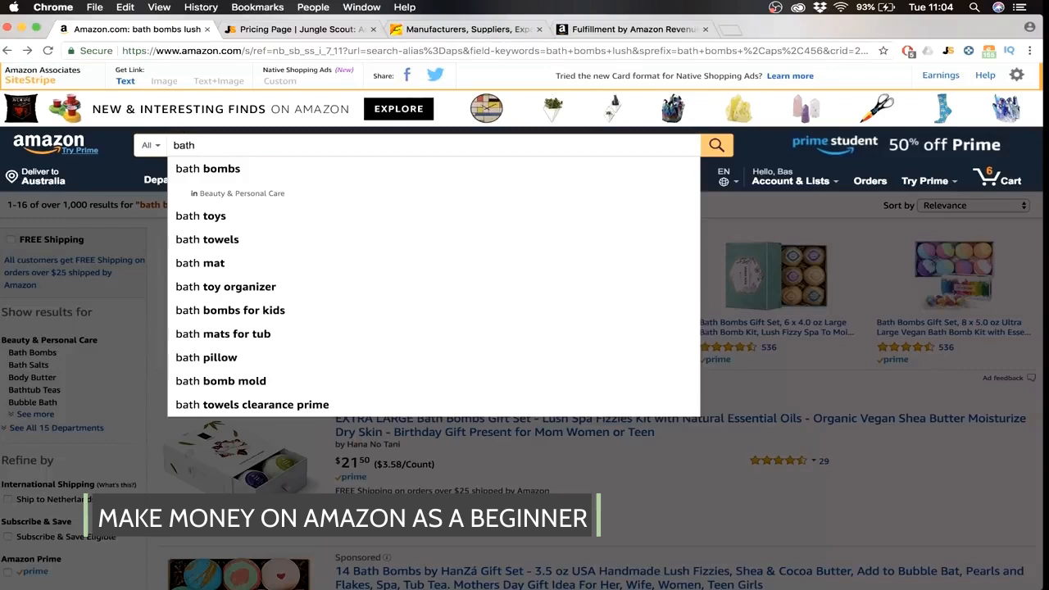
text(t)
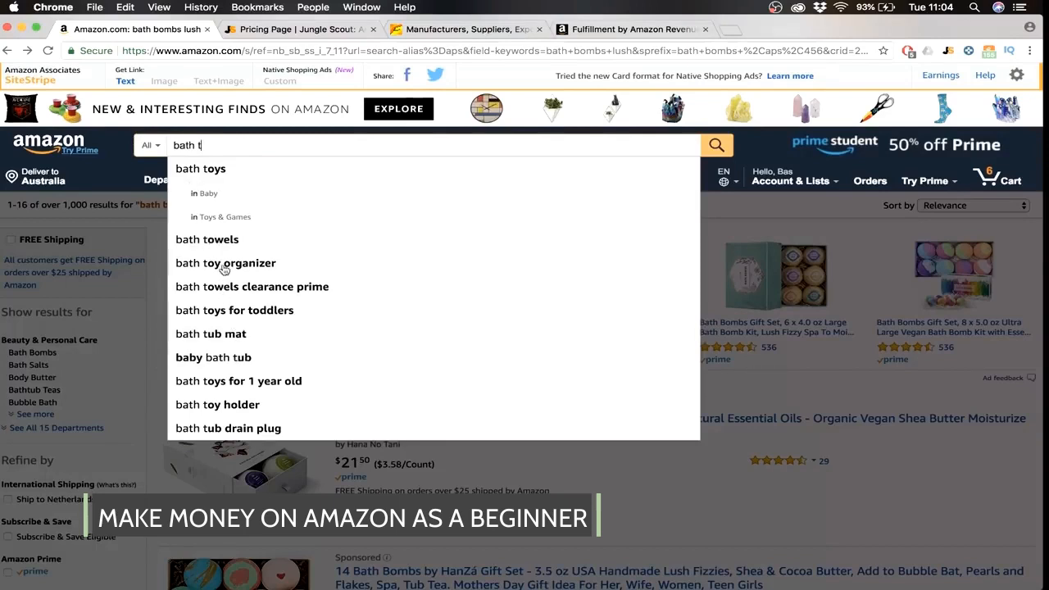
key(BackSpace)
text(c)
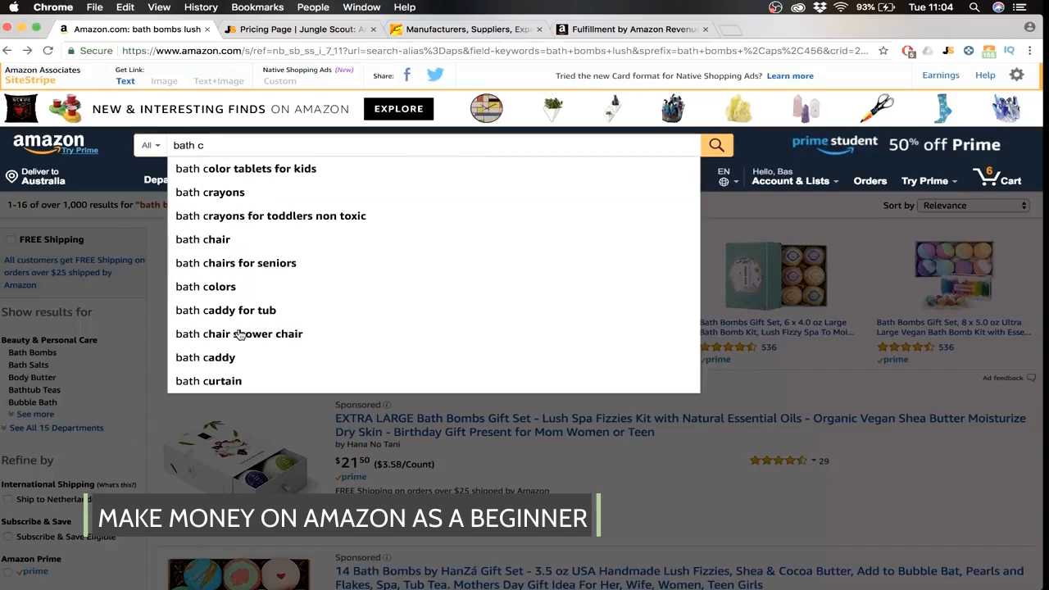
text(addy)
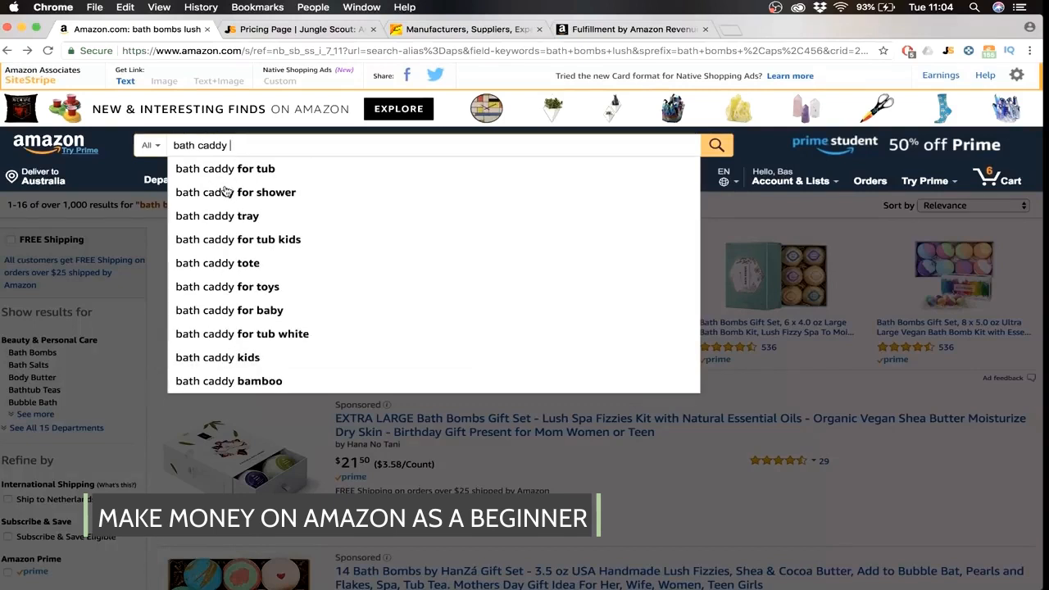
click(227, 170)
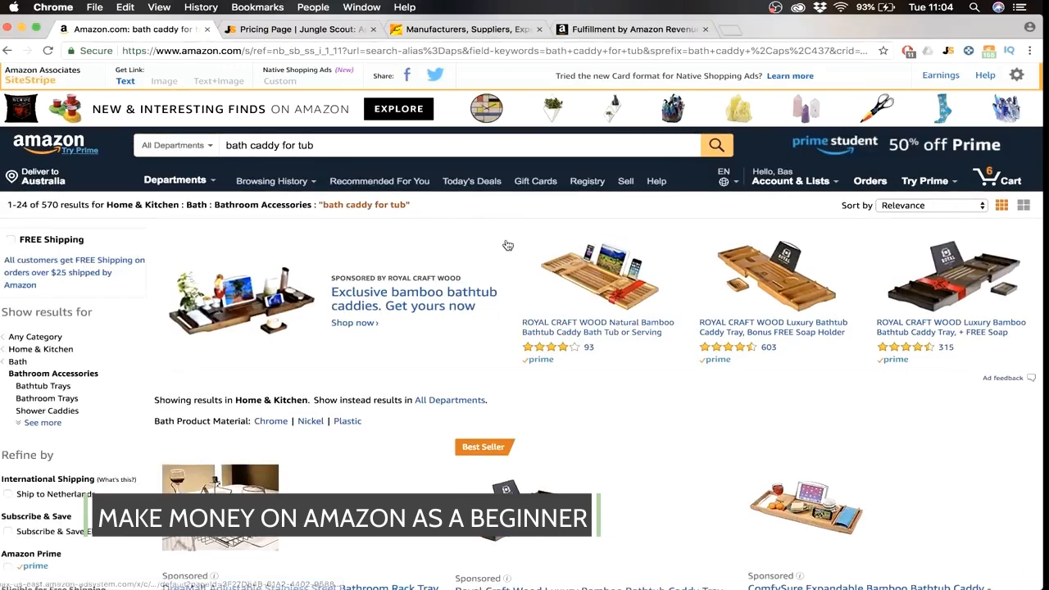
Load the Jungle Scout extension data for the "bath caddy for tub" results and check the average number of reviews
scroll(508, 245, down, 4)
scroll(508, 245, down, 4)
scroll(506, 238, up, 8)
click(948, 51)
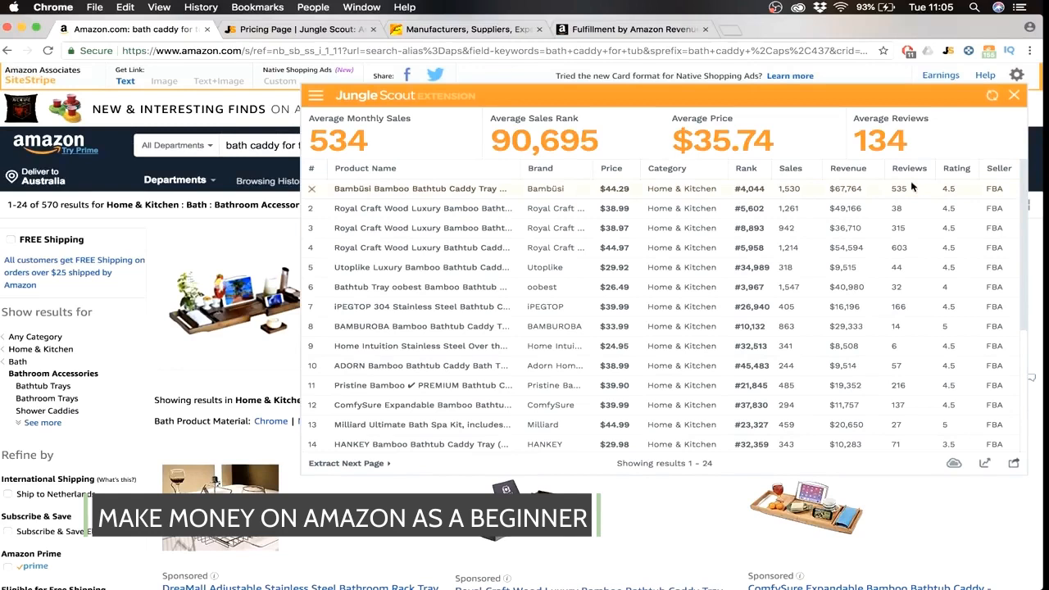
double_click(885, 141)
click(885, 141)
Check the average monthly sales and average price of the bath caddy products
double_click(313, 147)
click(365, 139)
double_click(716, 137)
click(726, 141)
drag(765, 141, 672, 144)
click(714, 141)
Sort the bath caddies by revenue in descending order and compare reviews with revenue for the high-earning products with few reviews
click(848, 168)
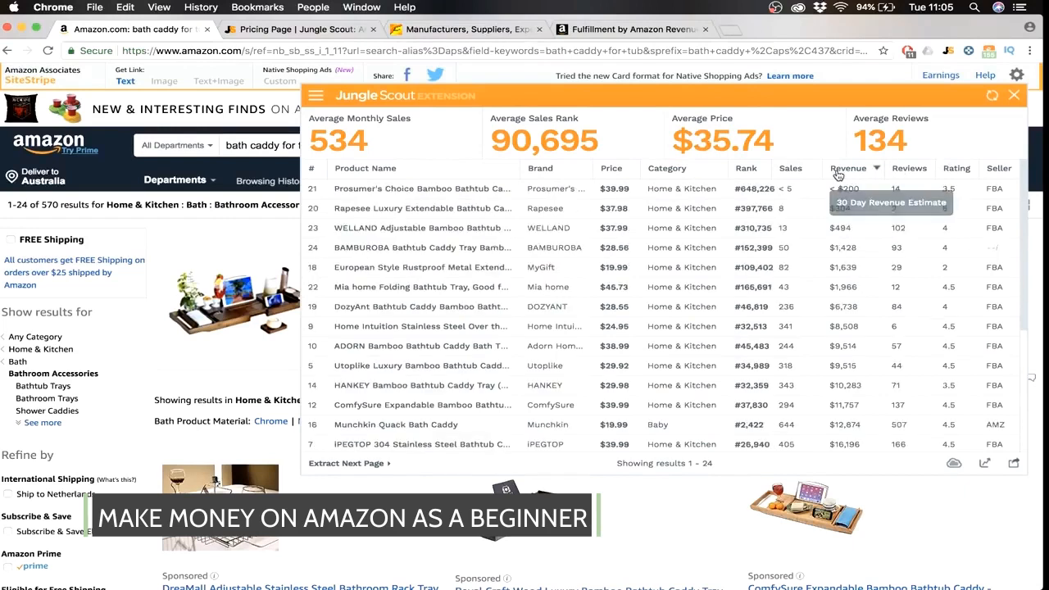
click(847, 168)
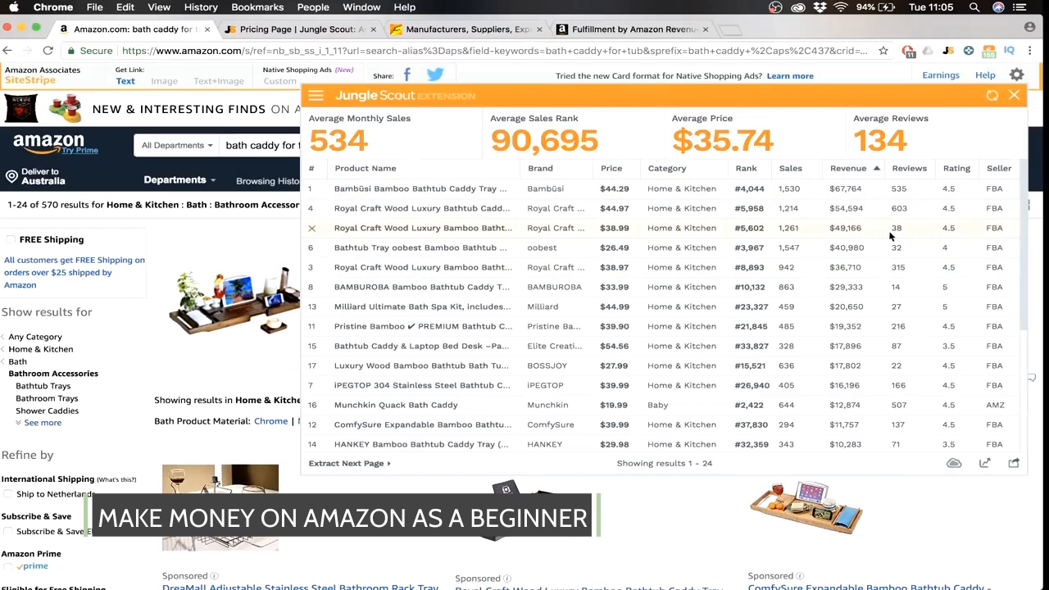
drag(893, 229, 899, 228)
click(845, 227)
double_click(856, 228)
click(896, 247)
double_click(844, 246)
click(852, 251)
double_click(844, 287)
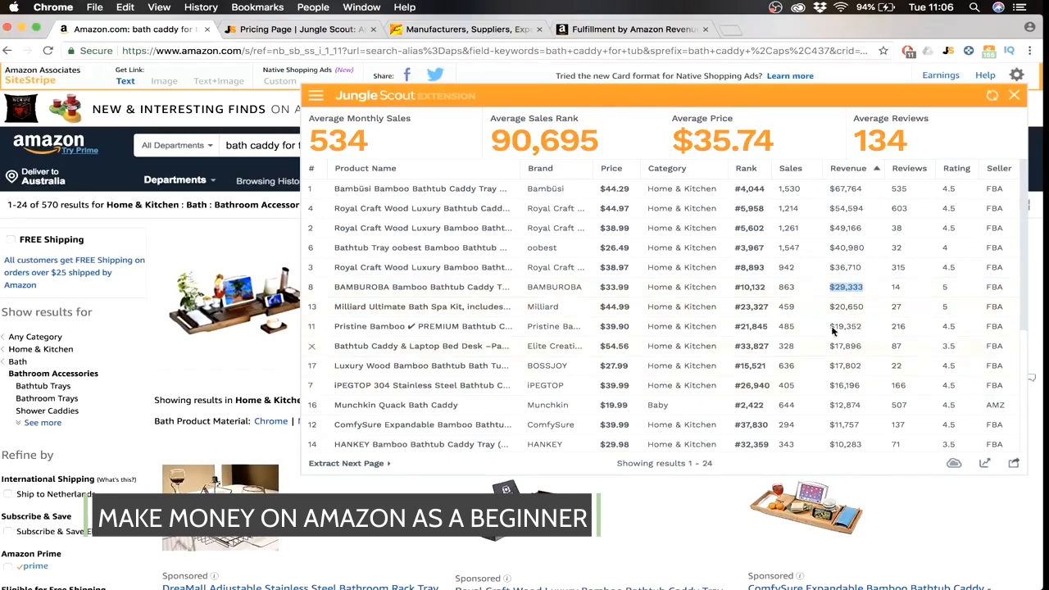
Review the revenue of the lower-earning bath caddies, then recheck the top sellers with few reviews
scroll(830, 321, down, 2)
scroll(830, 318, down, 5)
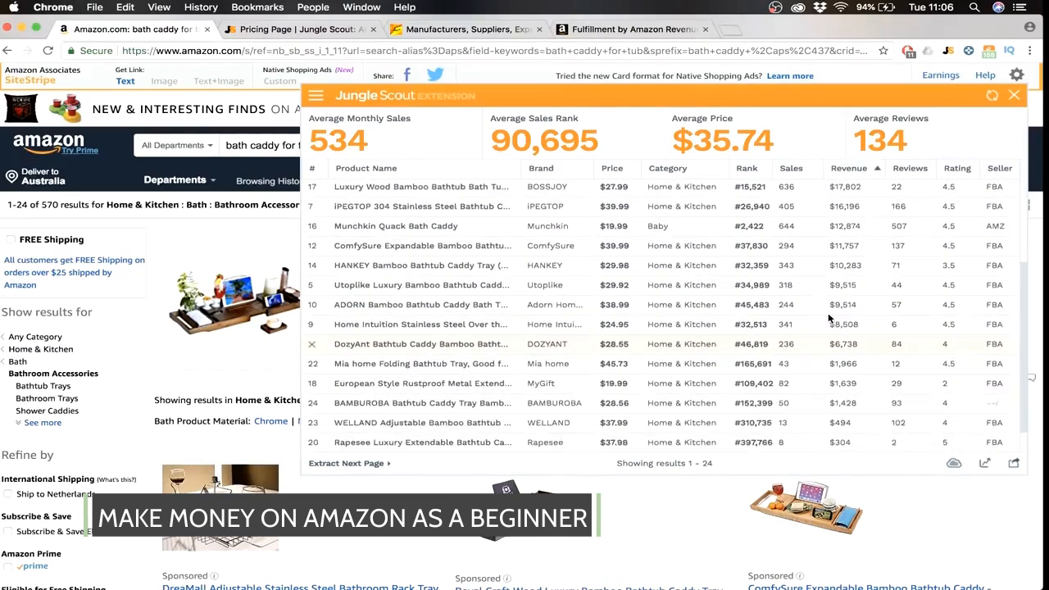
scroll(844, 303, up, 7)
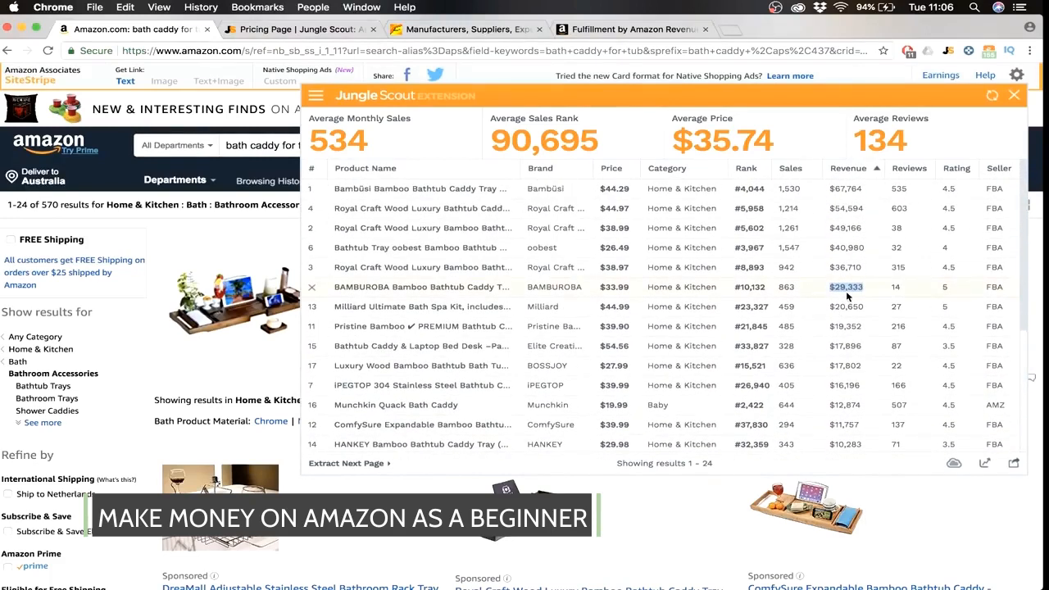
click(901, 254)
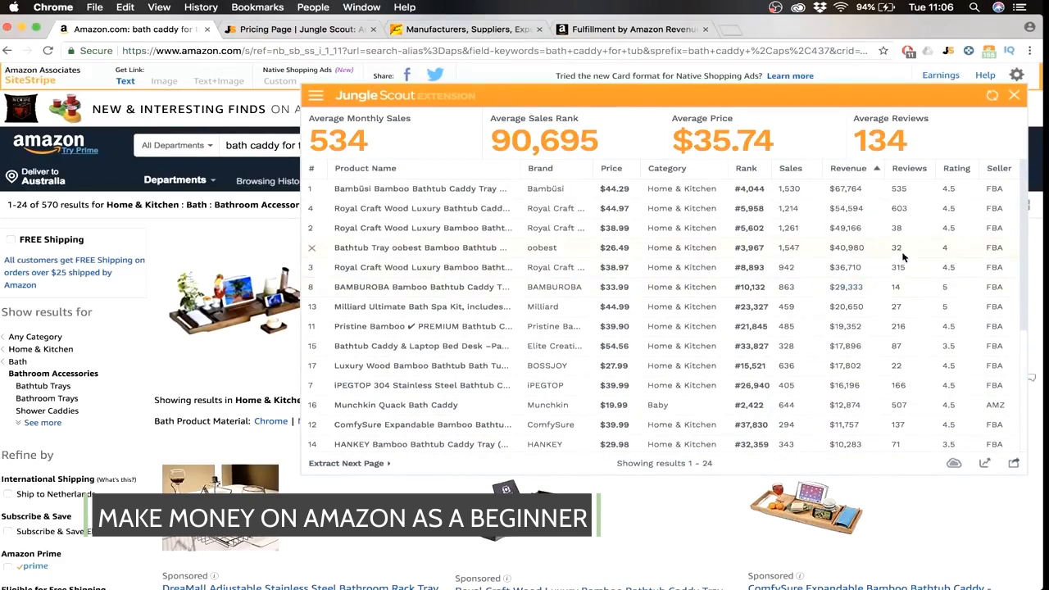
Close the Jungle Scout data, check the number of Amazon results for bath caddies and look through the listings
click(1014, 95)
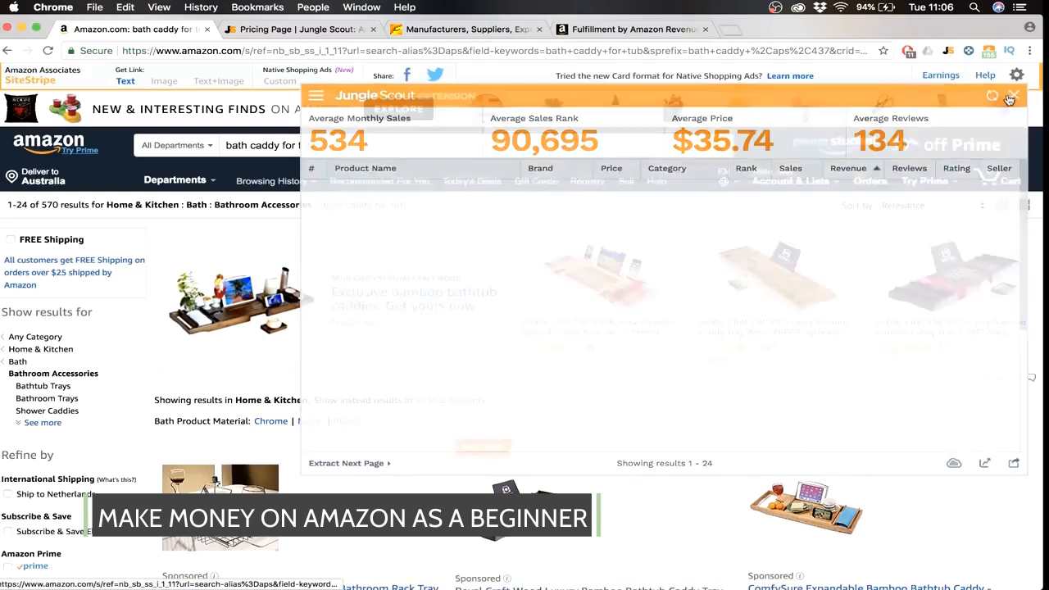
drag(41, 204, 57, 205)
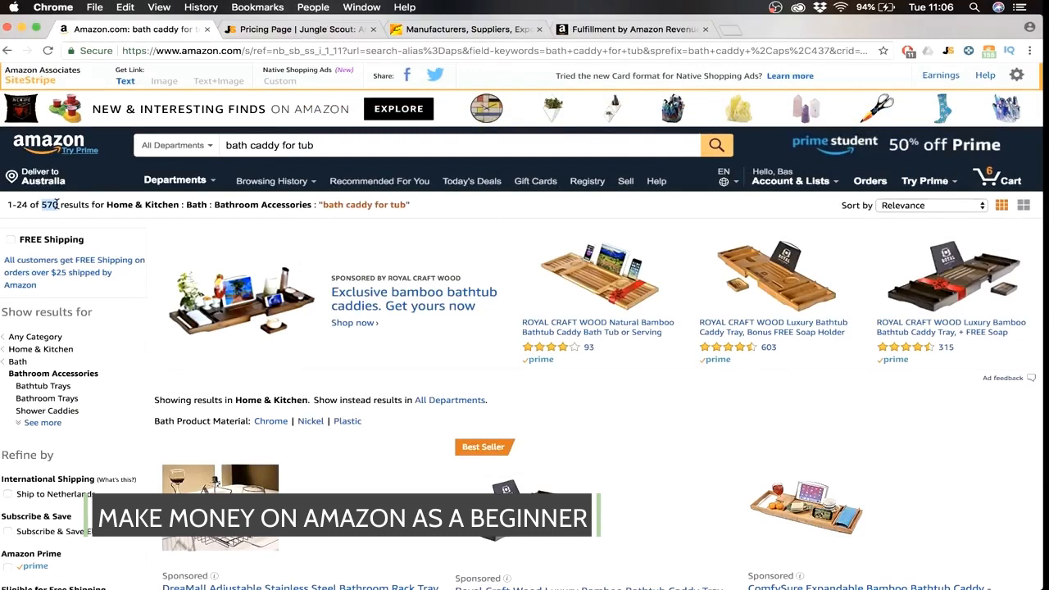
click(374, 374)
scroll(425, 440, down, 5)
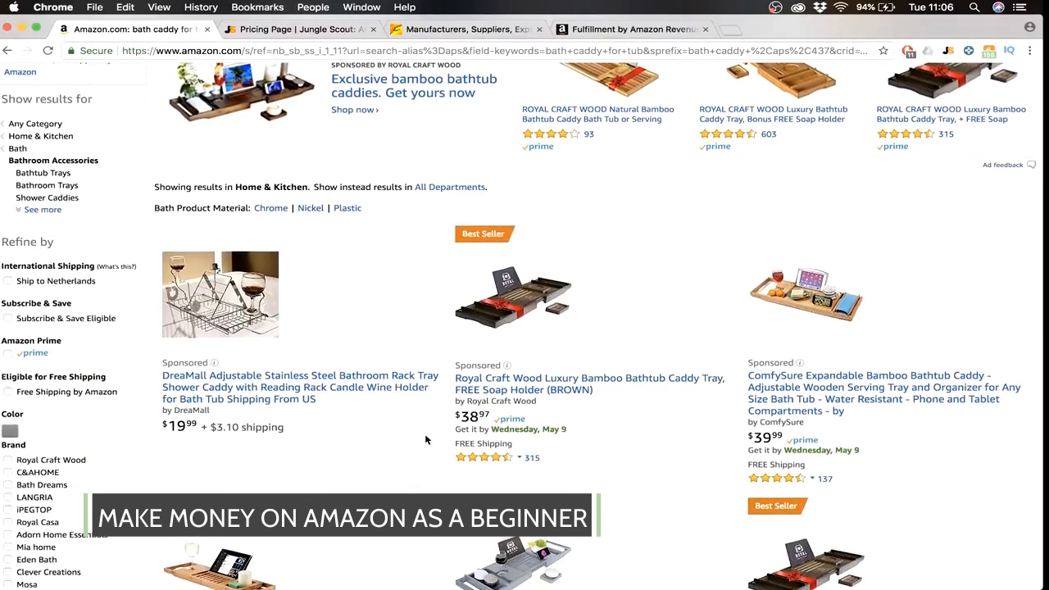
scroll(425, 440, down, 9)
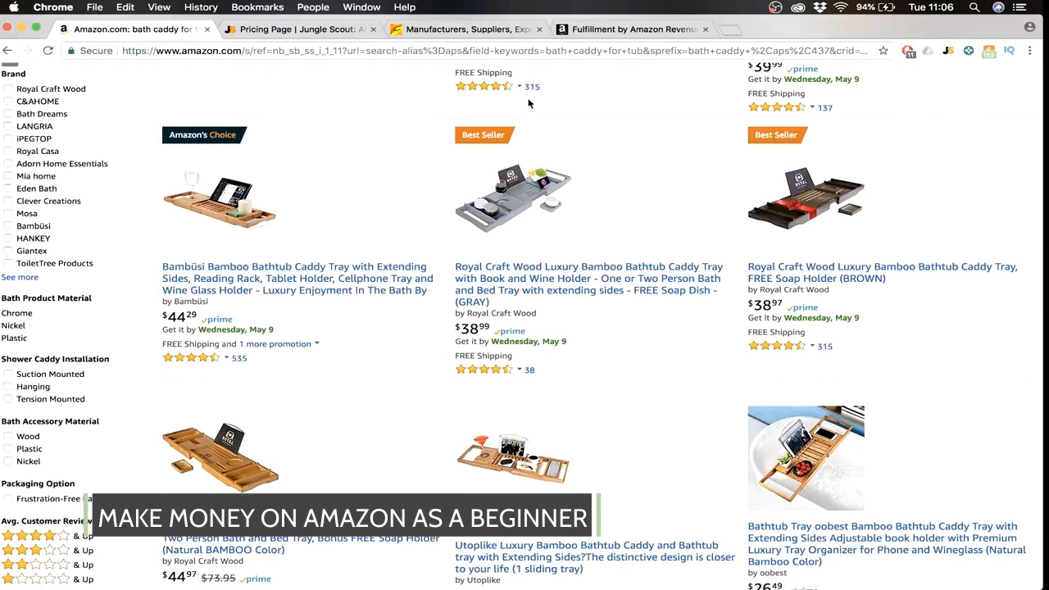
Switch to Alibaba and search its products for "bath caddy tray"
click(474, 30)
click(309, 121)
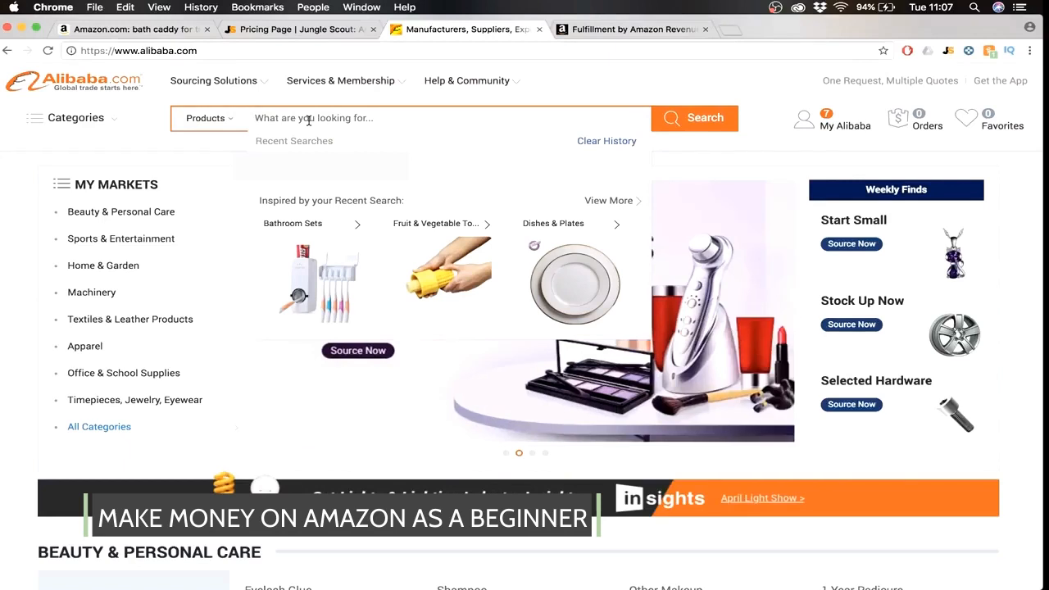
text(bath)
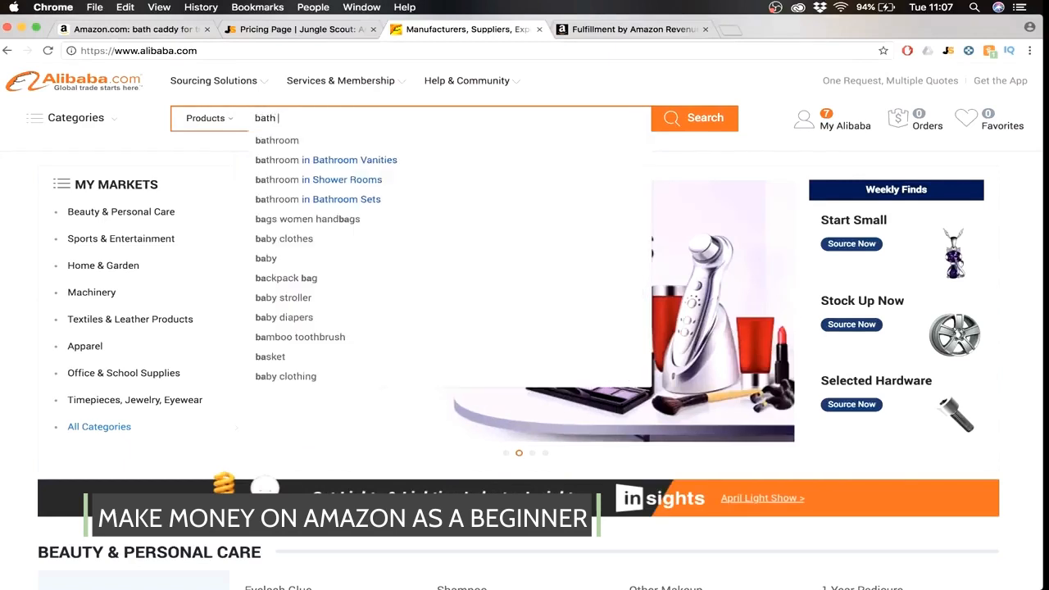
text( caddy)
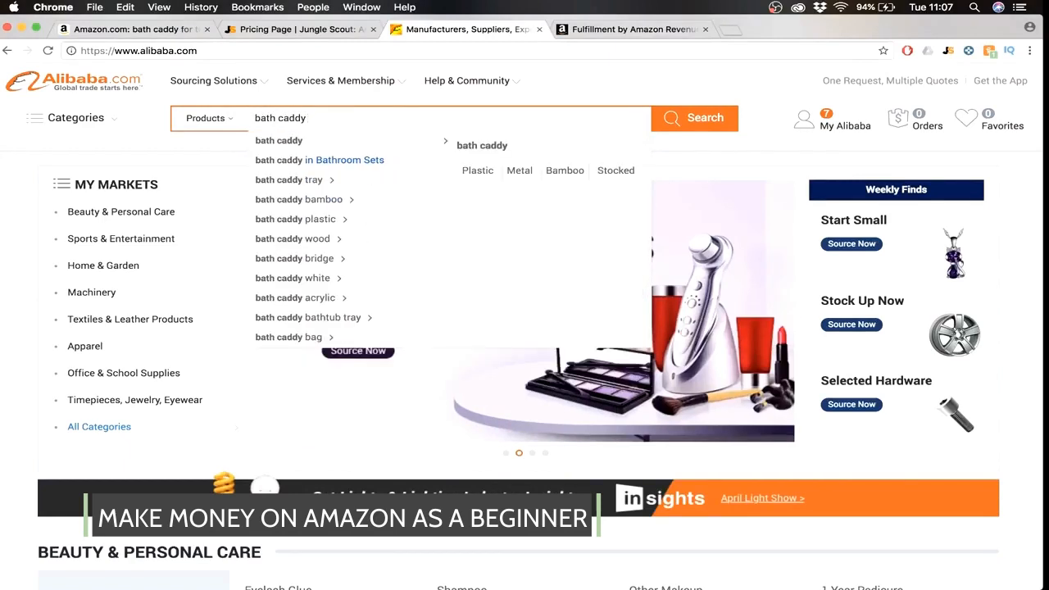
text( tray)
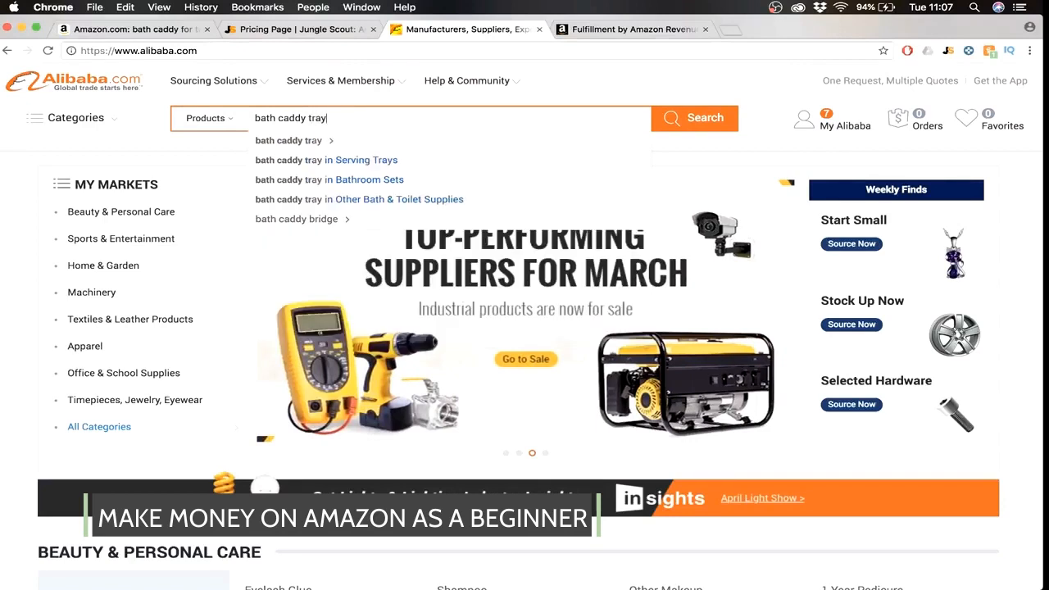
key(Return)
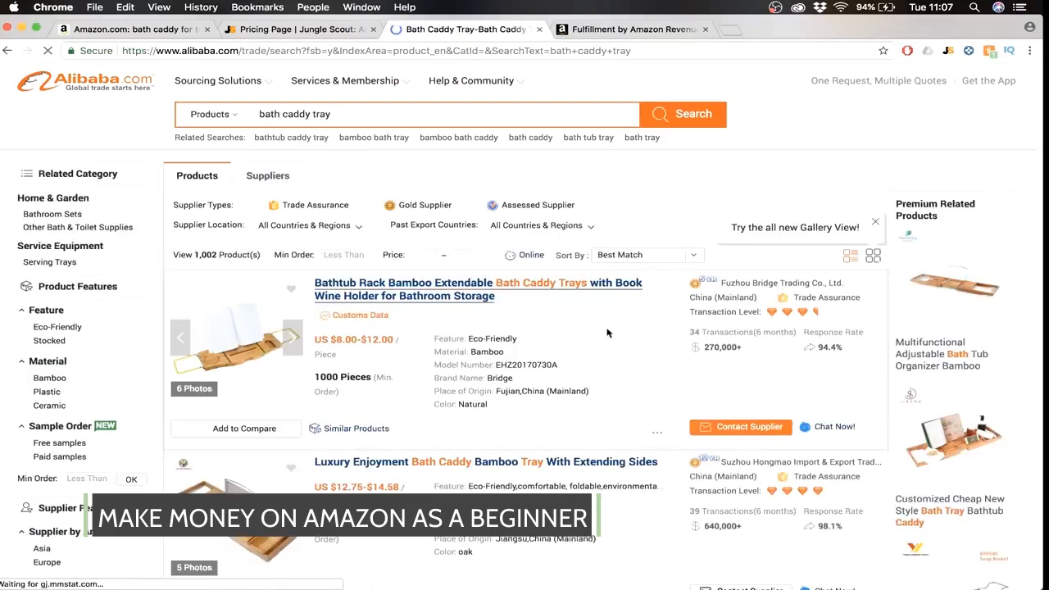
Look through the Alibaba bath caddy tray listings for designs, prices and minimum orders
scroll(619, 354, down, 3)
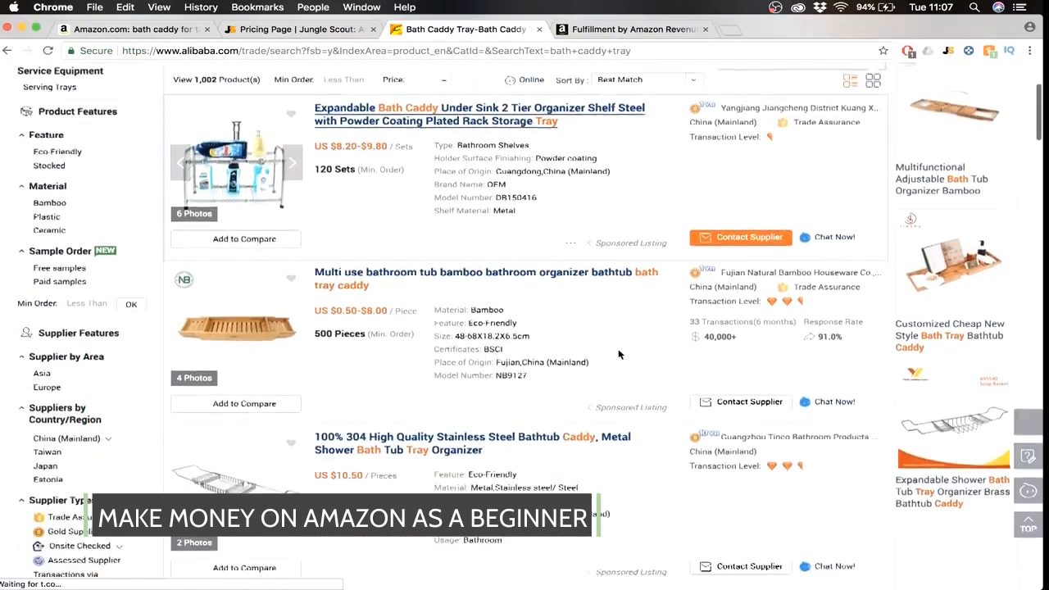
scroll(619, 354, down, 8)
scroll(619, 354, up, 5)
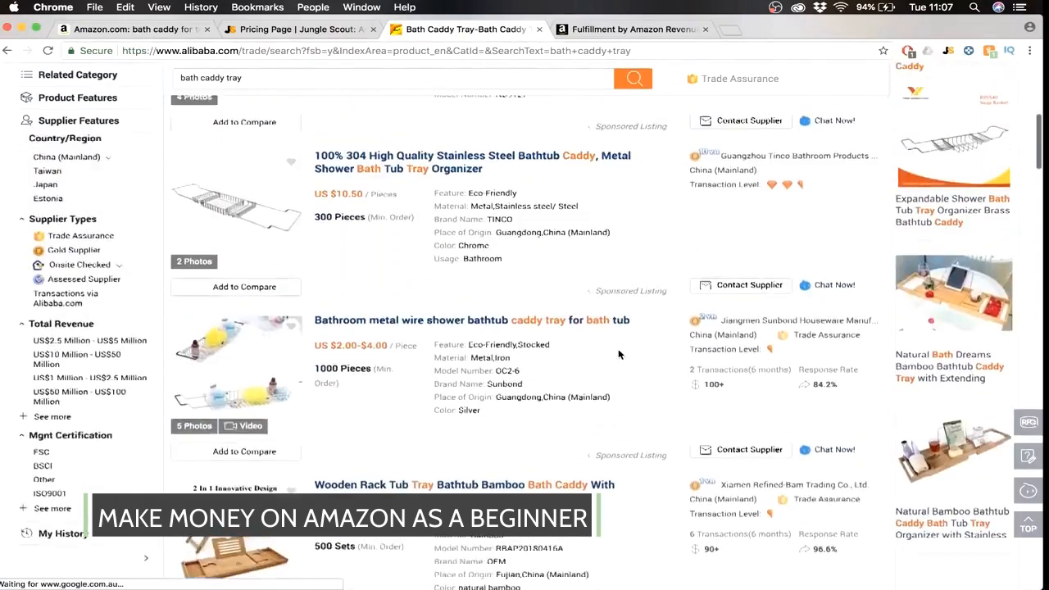
scroll(619, 354, up, 2)
Return to the Amazon bath caddy results and open the BAMBUROBA Bamboo Bathtub Caddy Tray listing in a new tab
click(157, 33)
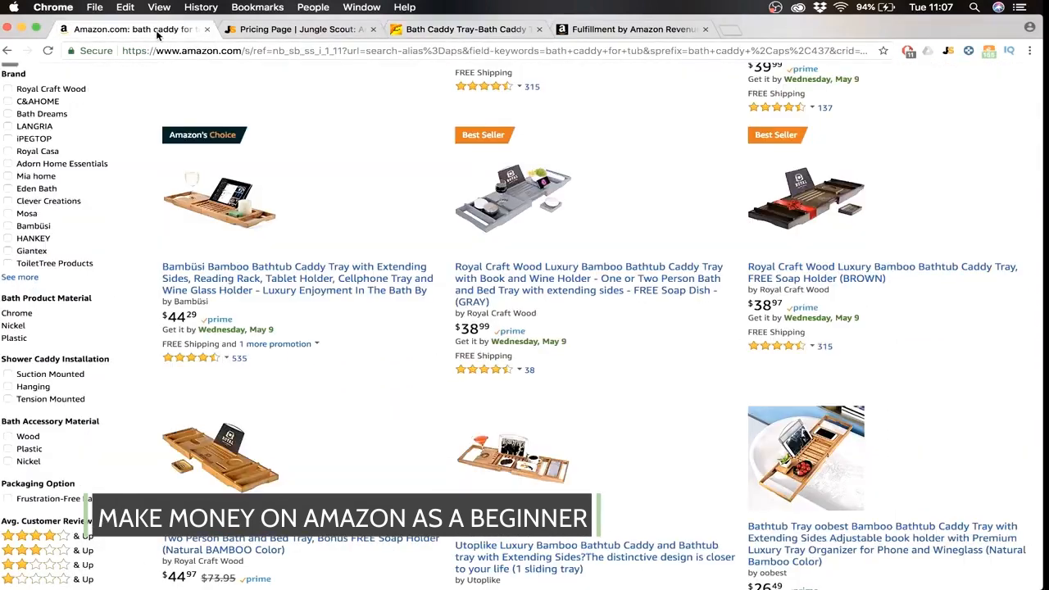
scroll(574, 303, down, 5)
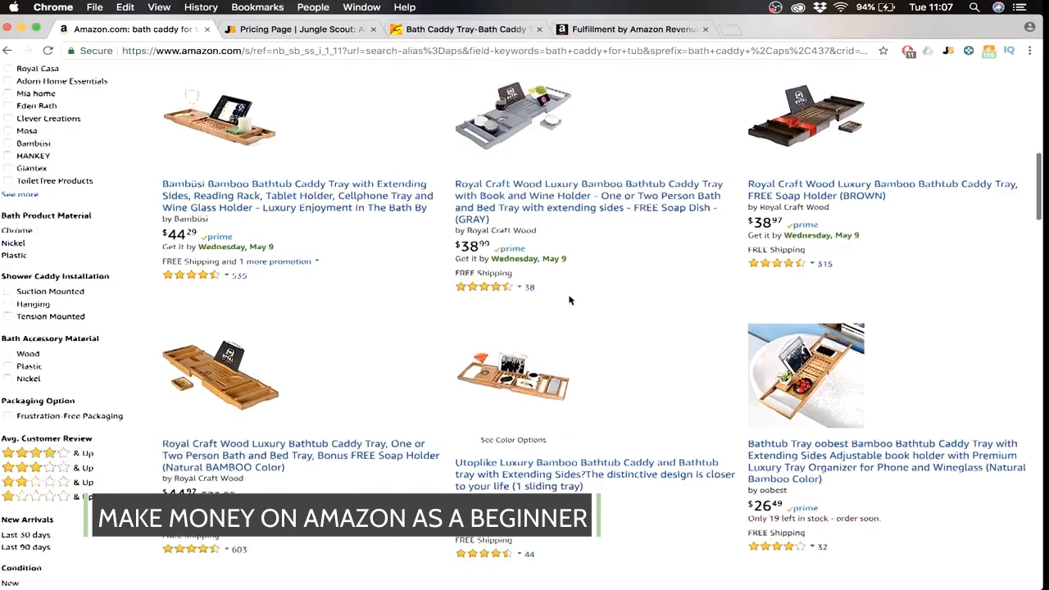
scroll(571, 301, down, 8)
scroll(571, 300, up, 2)
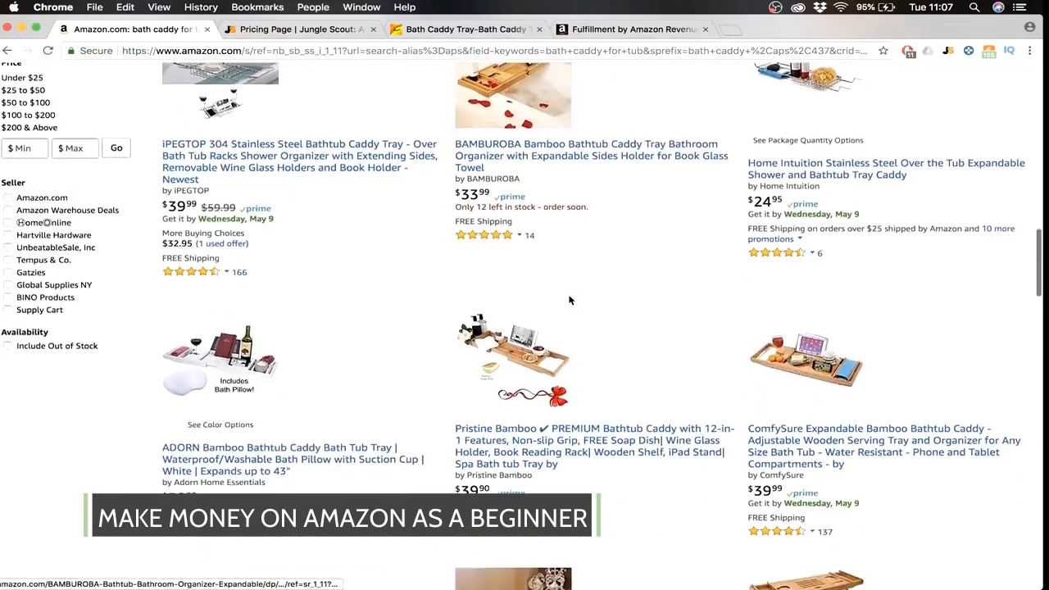
scroll(571, 300, up, 15)
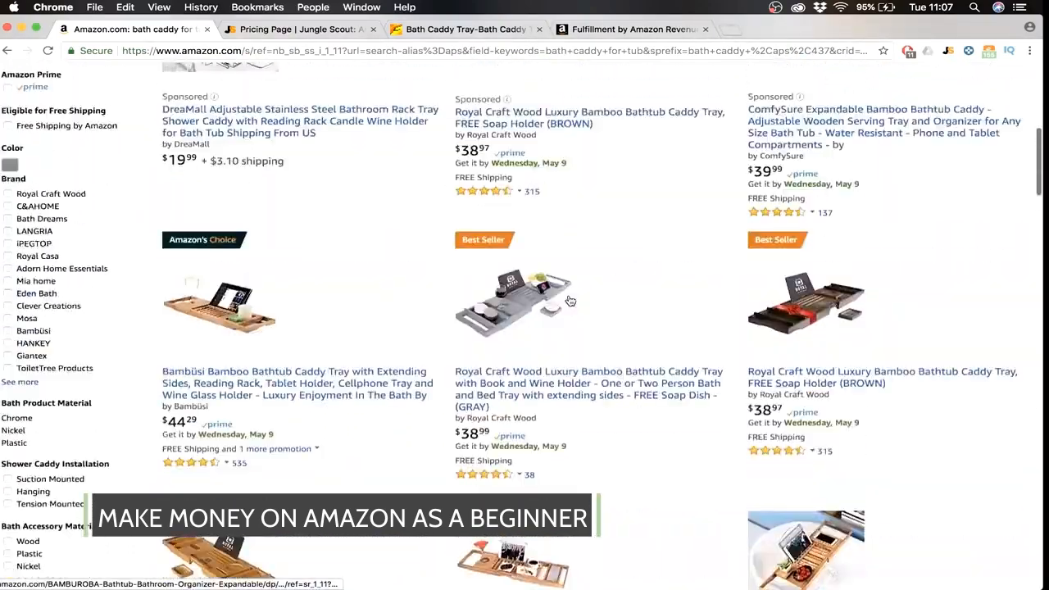
scroll(571, 301, down, 15)
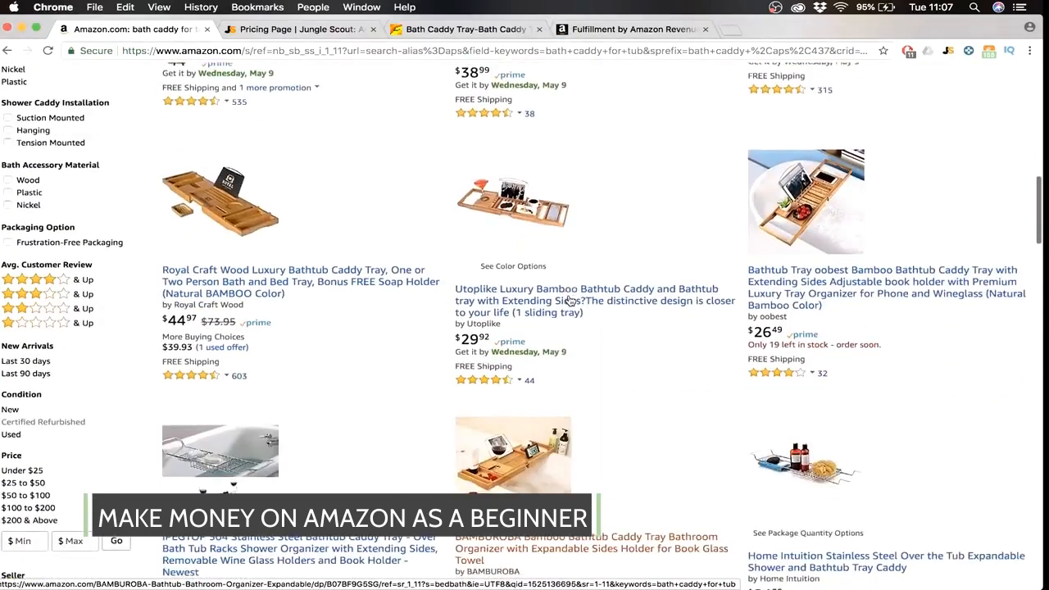
scroll(571, 300, down, 1)
scroll(569, 304, up, 2)
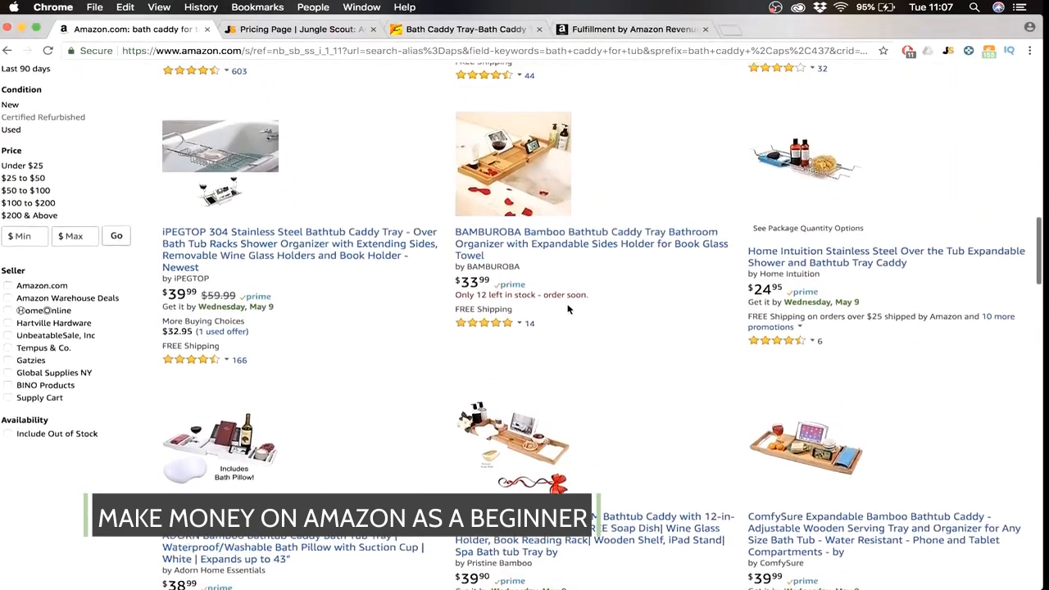
right_click(538, 236)
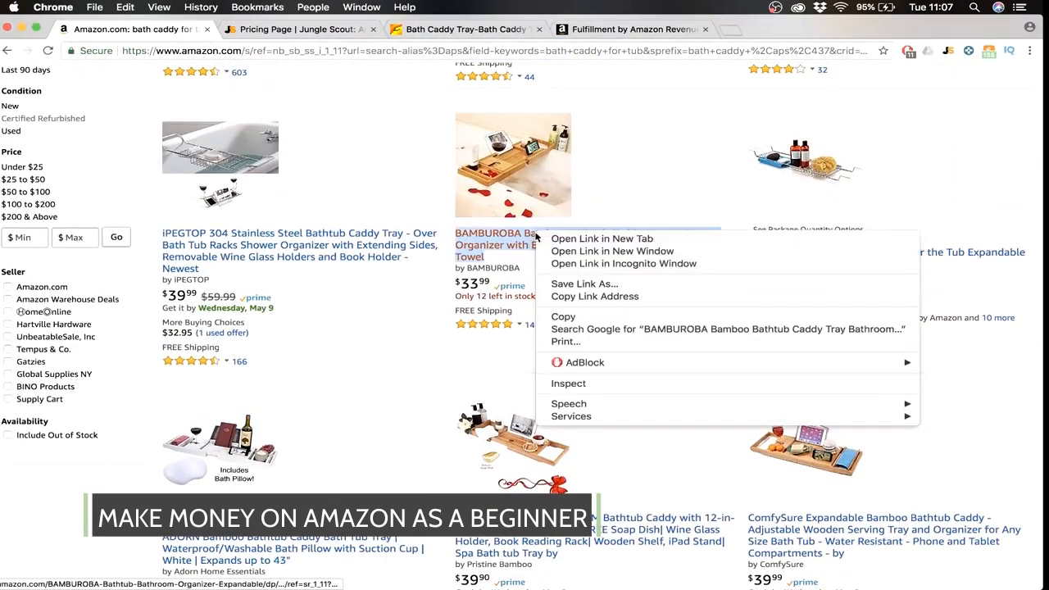
click(562, 240)
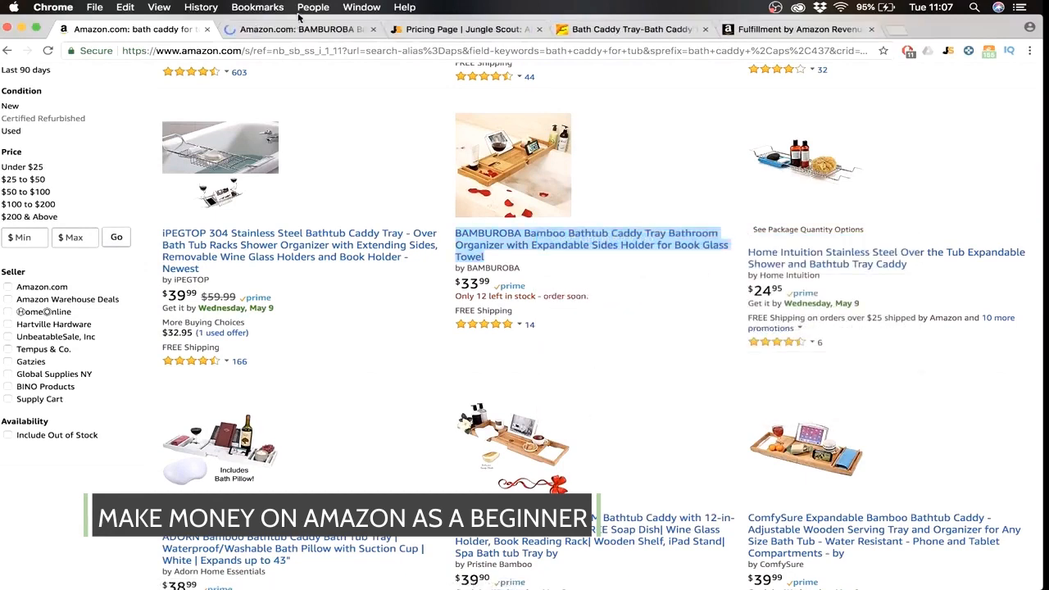
click(286, 30)
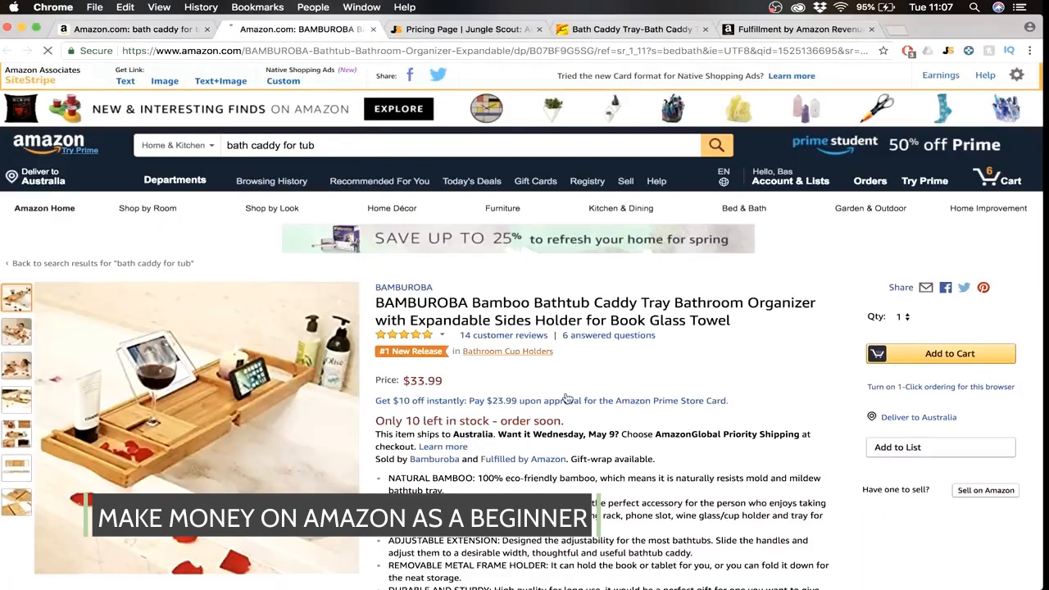
Examine the BAMBUROBA product page and its Jungle Scout sales and revenue data, and close the extension data
scroll(565, 397, down, 10)
scroll(565, 398, down, 5)
scroll(565, 397, up, 12)
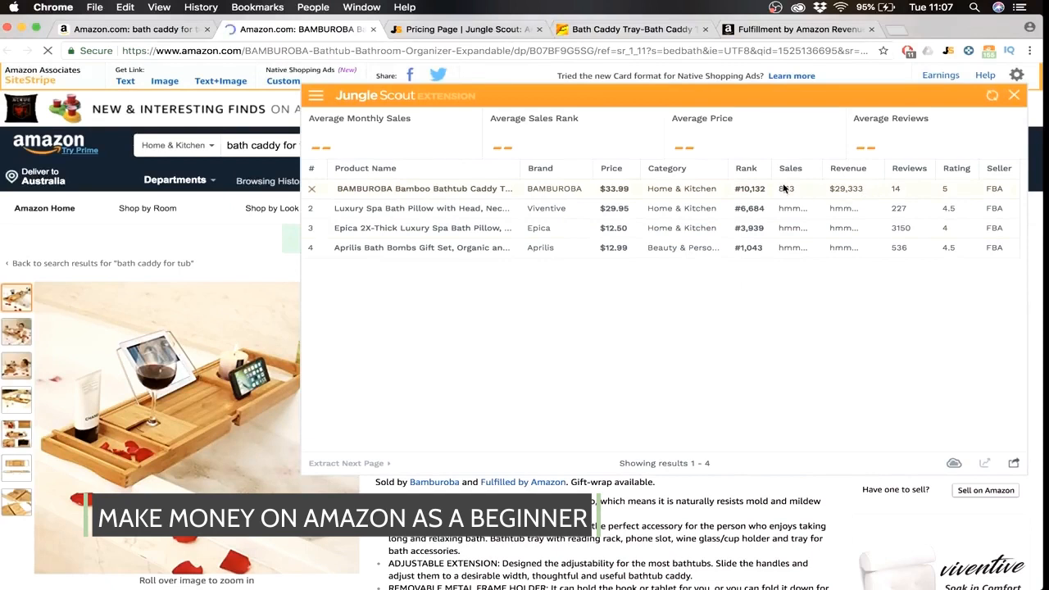
click(1014, 95)
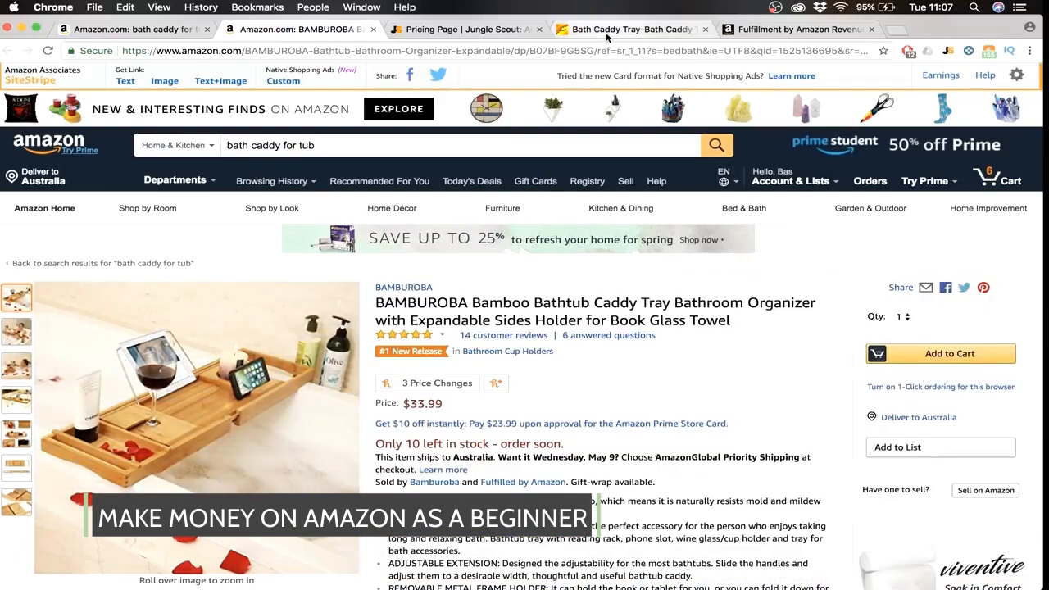
Compare the Alibaba bamboo bath caddy listings with the BAMBUROBA product on Amazon, checking designs, prices and minimum orders
click(606, 31)
scroll(254, 168, up, 1)
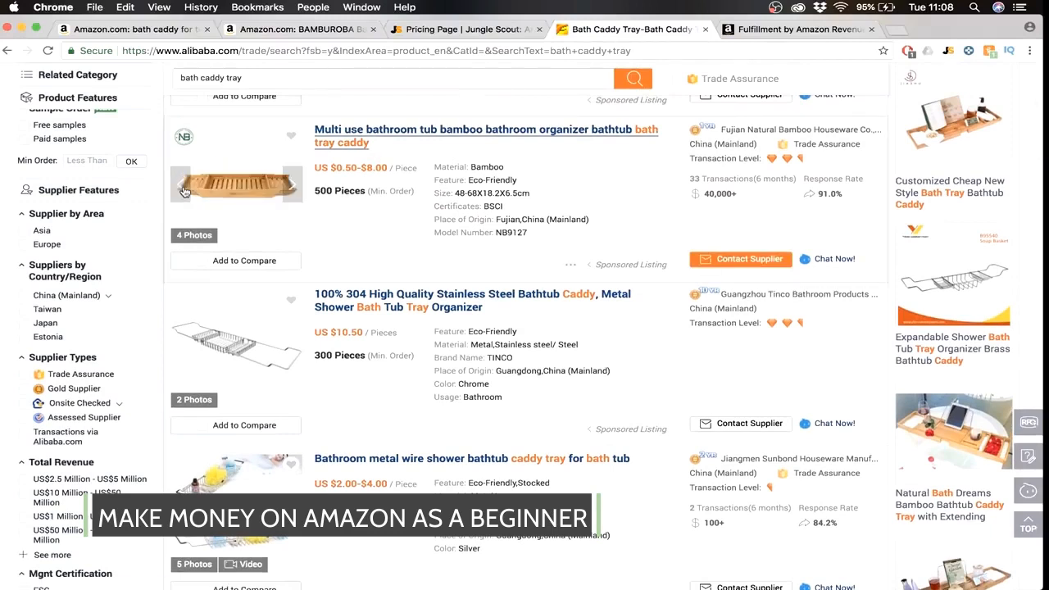
click(311, 30)
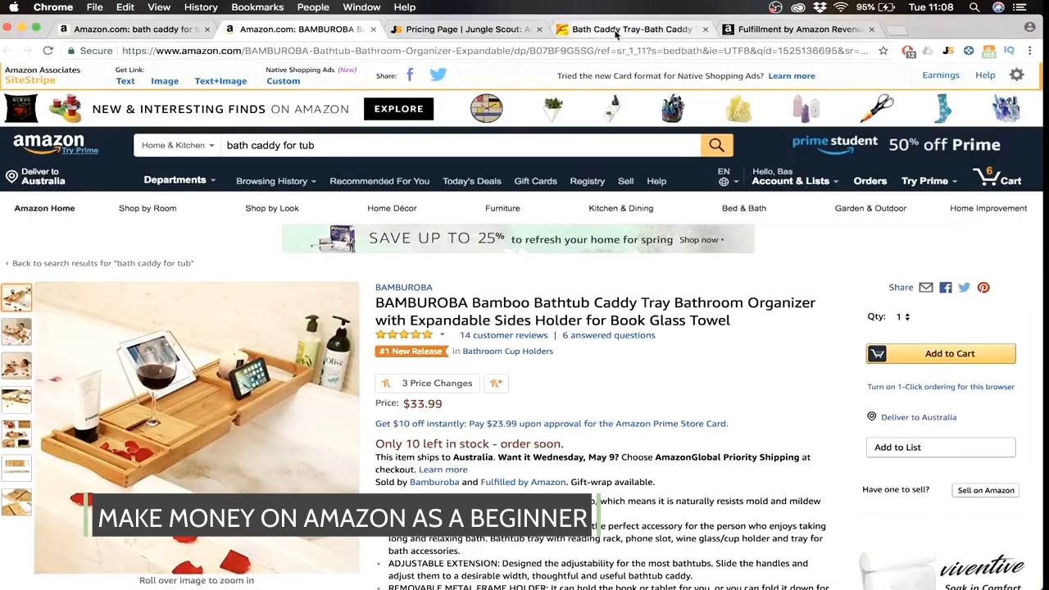
click(616, 32)
scroll(304, 265, down, 5)
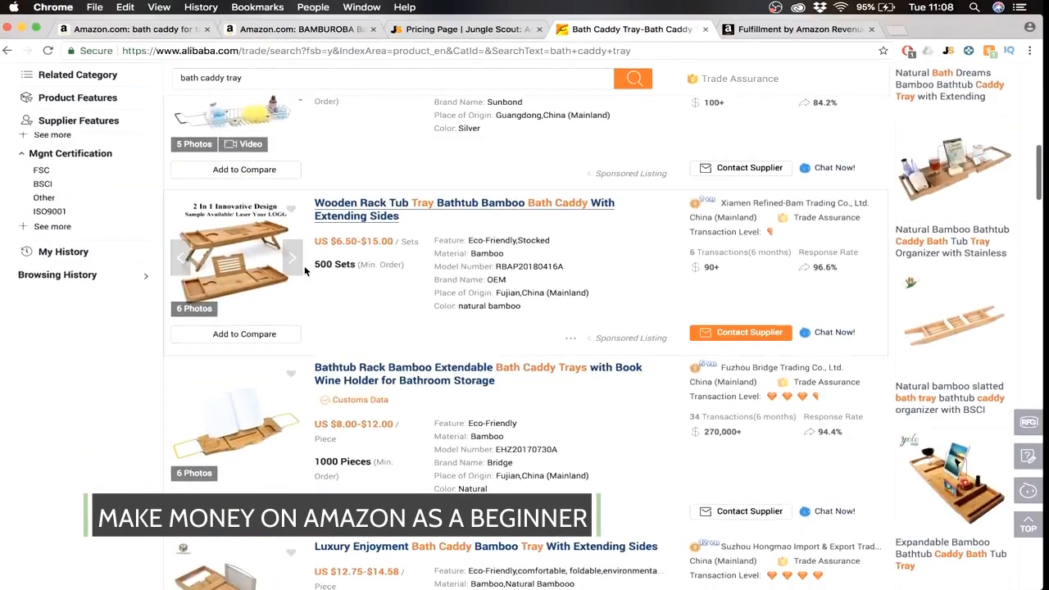
scroll(257, 275, down, 3)
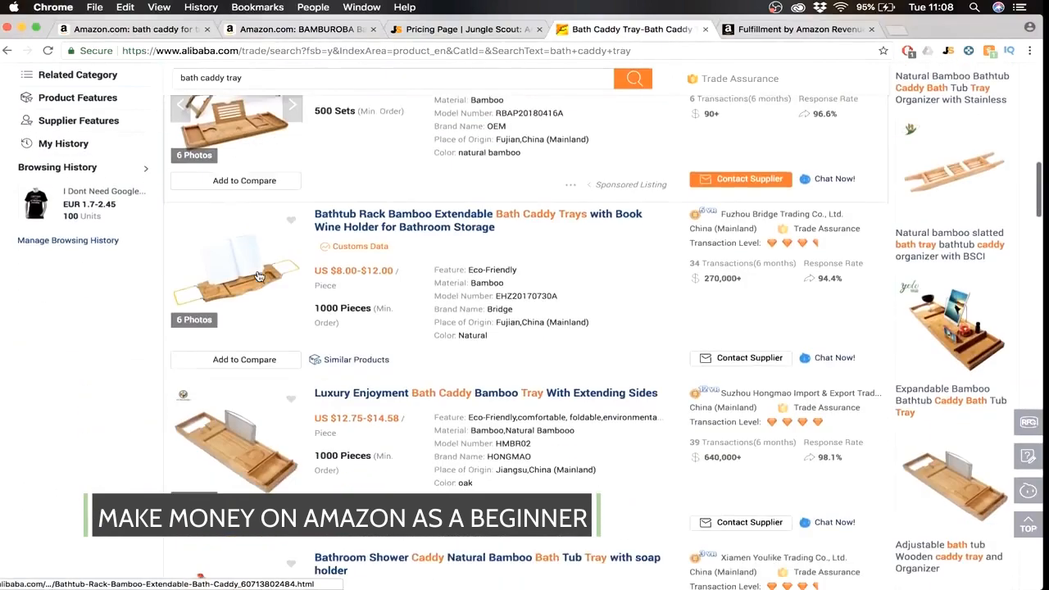
scroll(256, 275, down, 5)
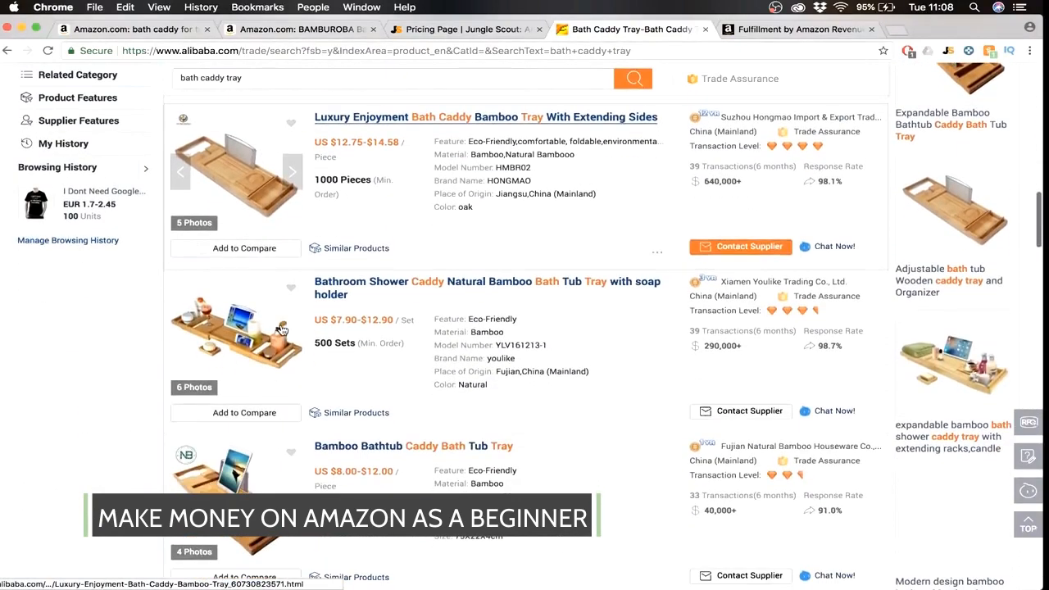
scroll(291, 359, down, 4)
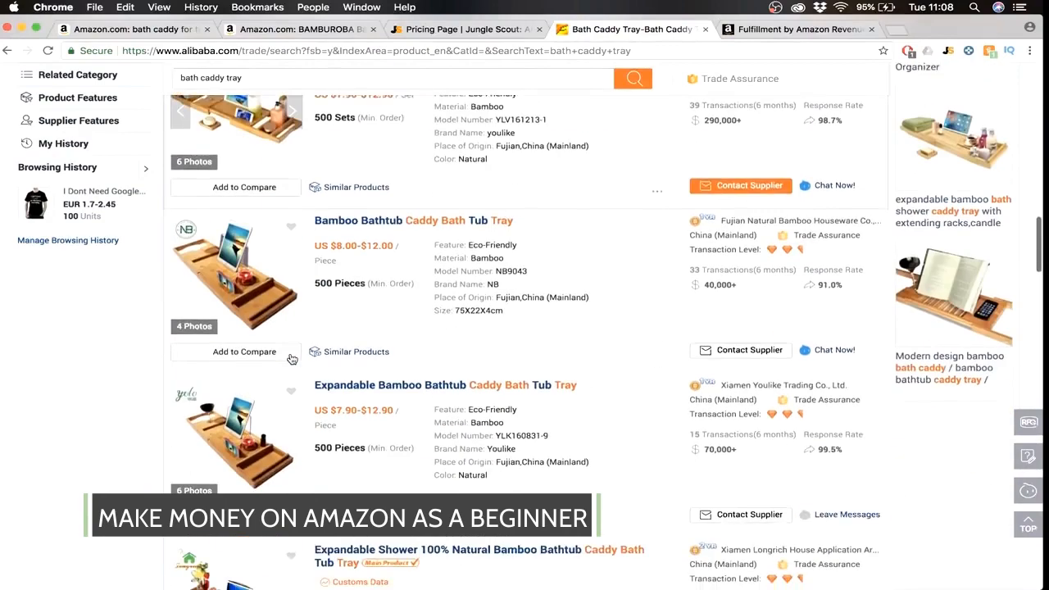
scroll(291, 359, up, 4)
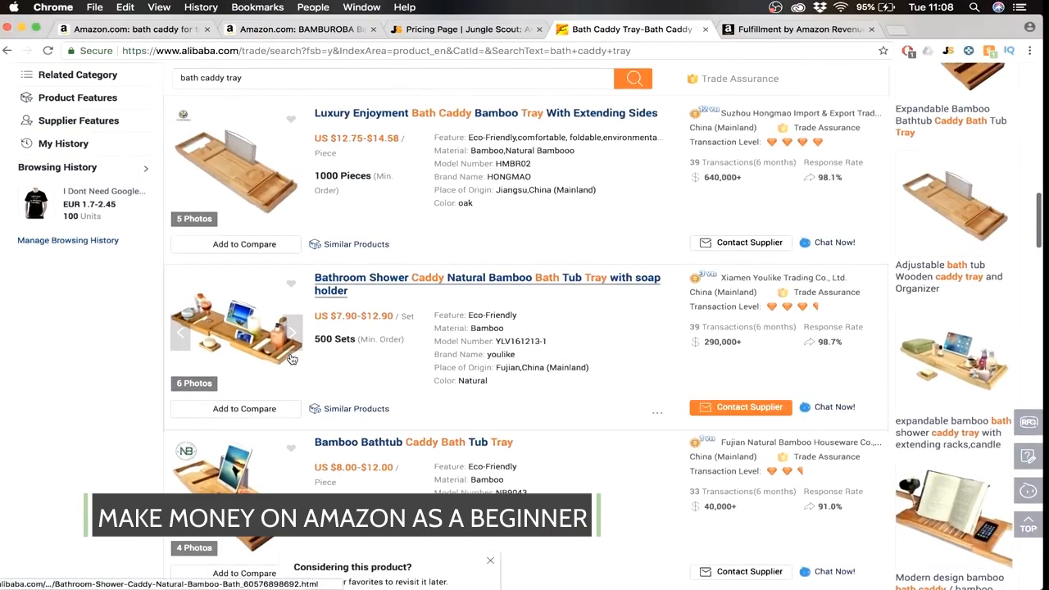
scroll(291, 359, down, 8)
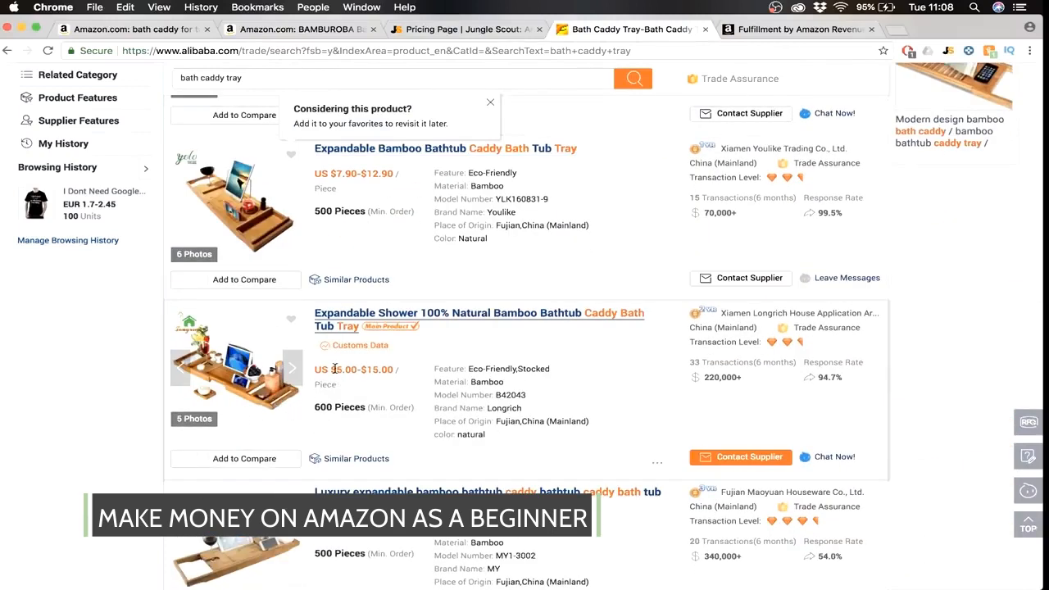
scroll(376, 355, up, 2)
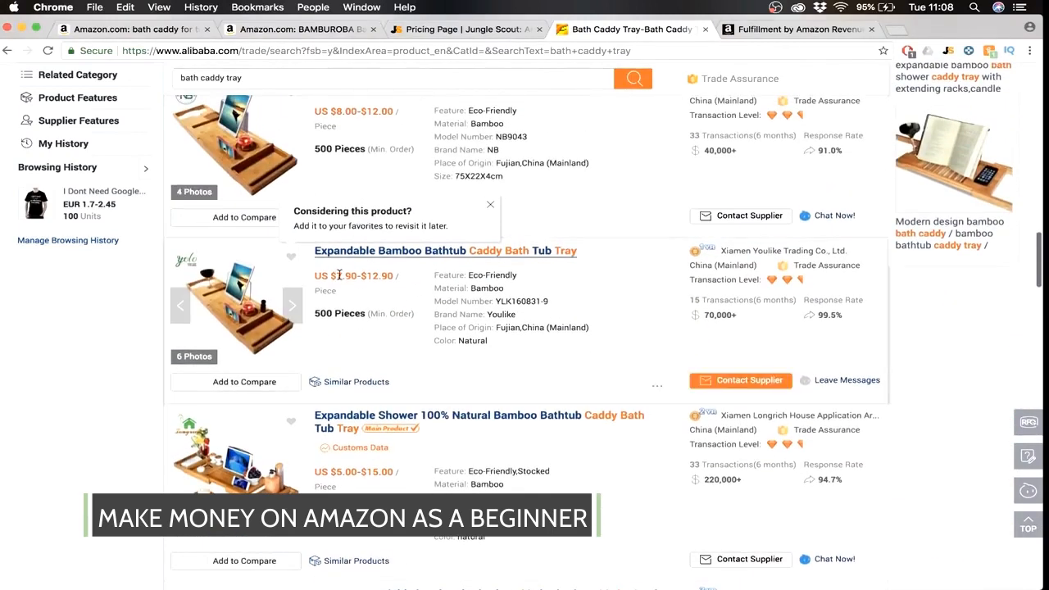
scroll(365, 279, up, 2)
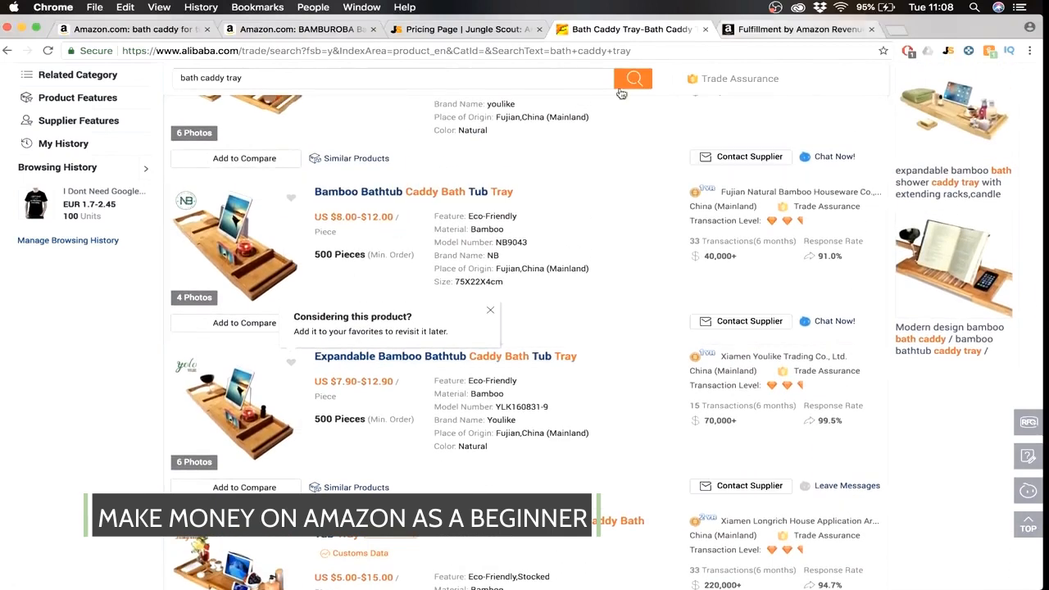
Switch to the Fulfillment by Amazon Revenue Calculator and check how it is found by searching Google for "amazon revenue calculator"
click(787, 28)
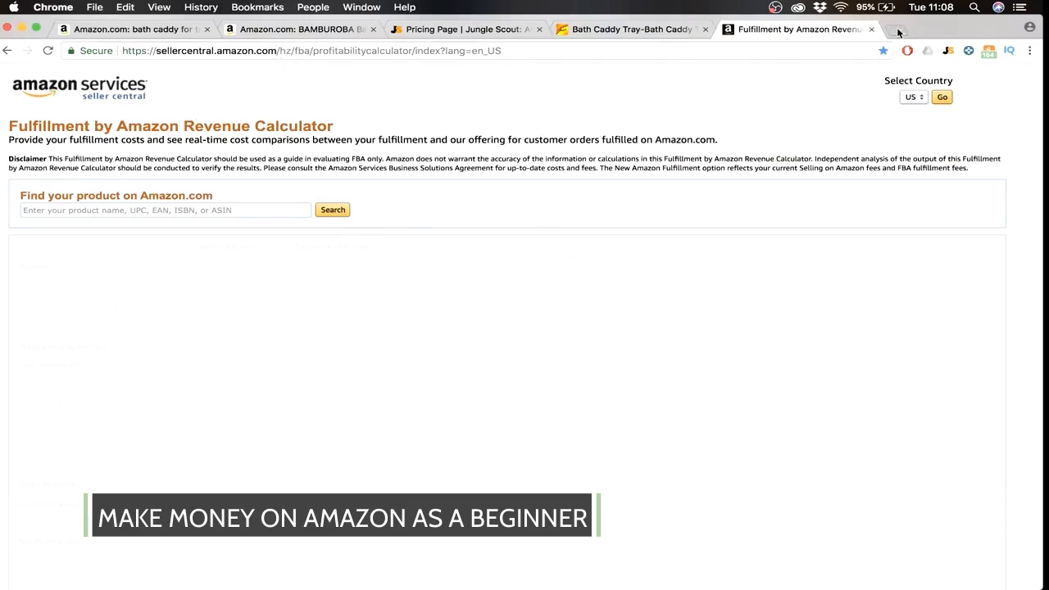
click(897, 30)
text(amazon re)
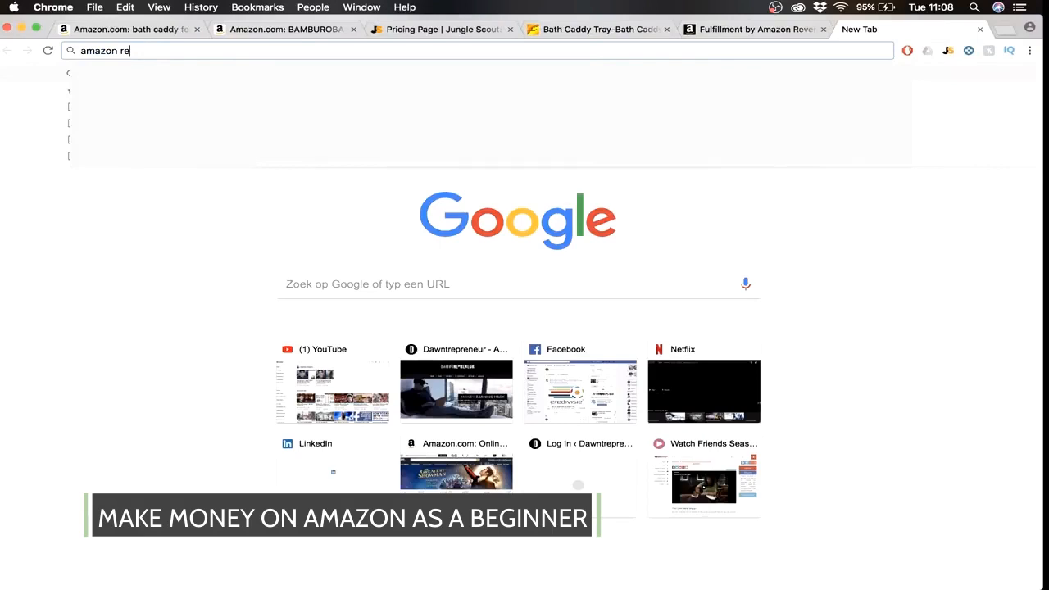
text(venue calculator)
key(Return)
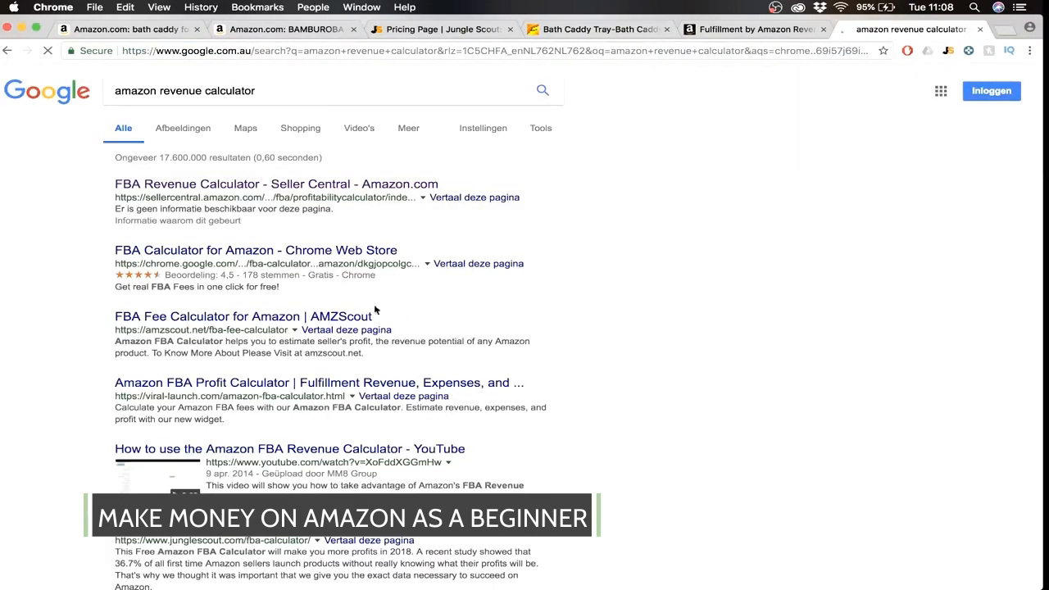
click(979, 30)
Search the revenue calculator for "bath caddy tray" and select the Royal Craft Wood Luxury Bathtub Caddy Tray in Natural BAMBOO Color
click(200, 206)
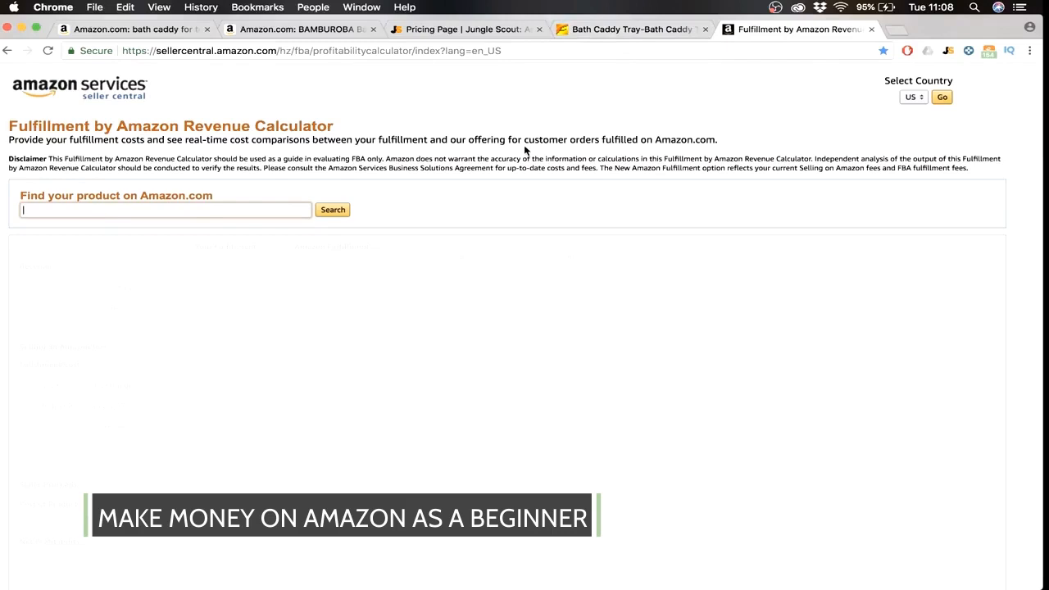
text(bath caddy tray)
key(Return)
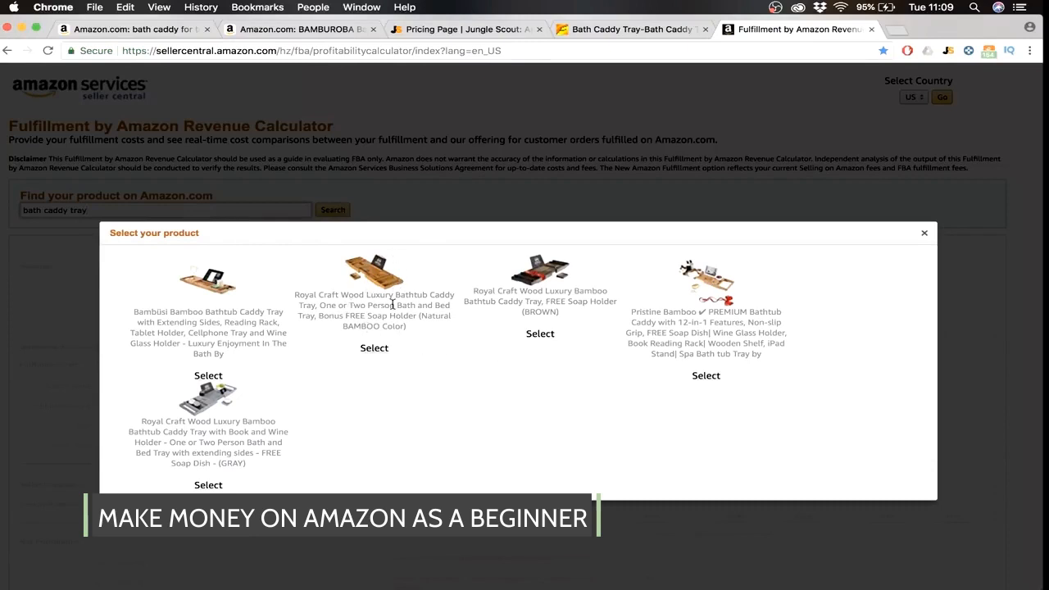
click(373, 348)
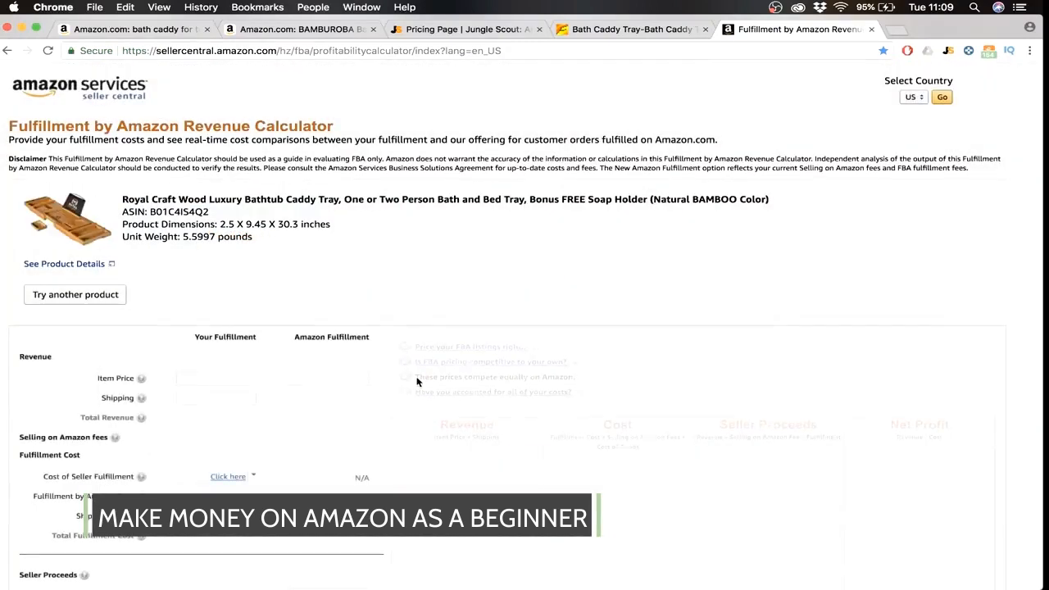
Examine the selected caddy's product dimensions and unit weight, and look over the revenue and cost fields
drag(123, 224, 331, 226)
click(329, 228)
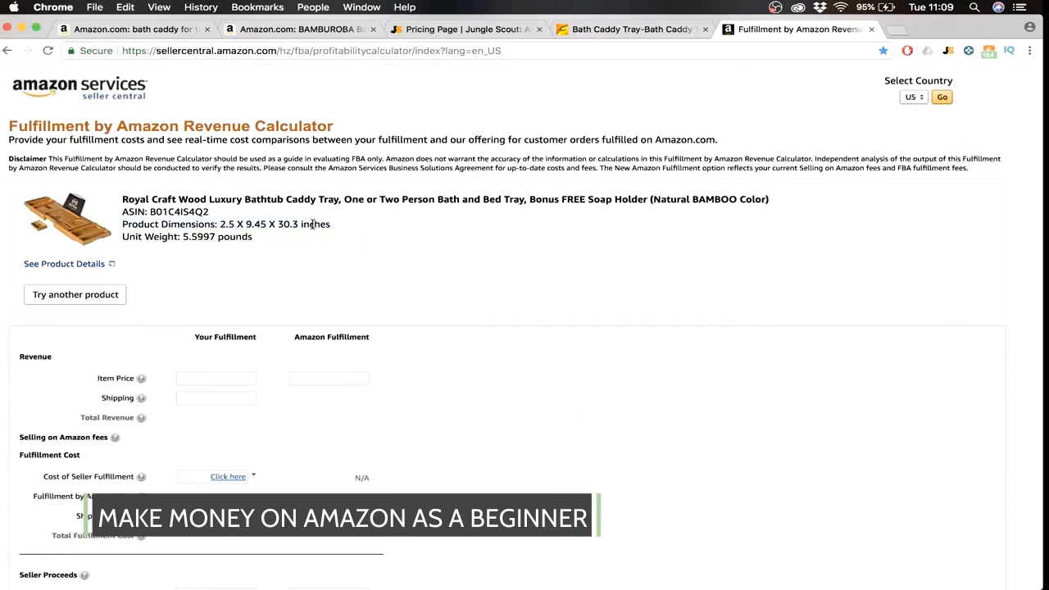
drag(220, 221, 298, 222)
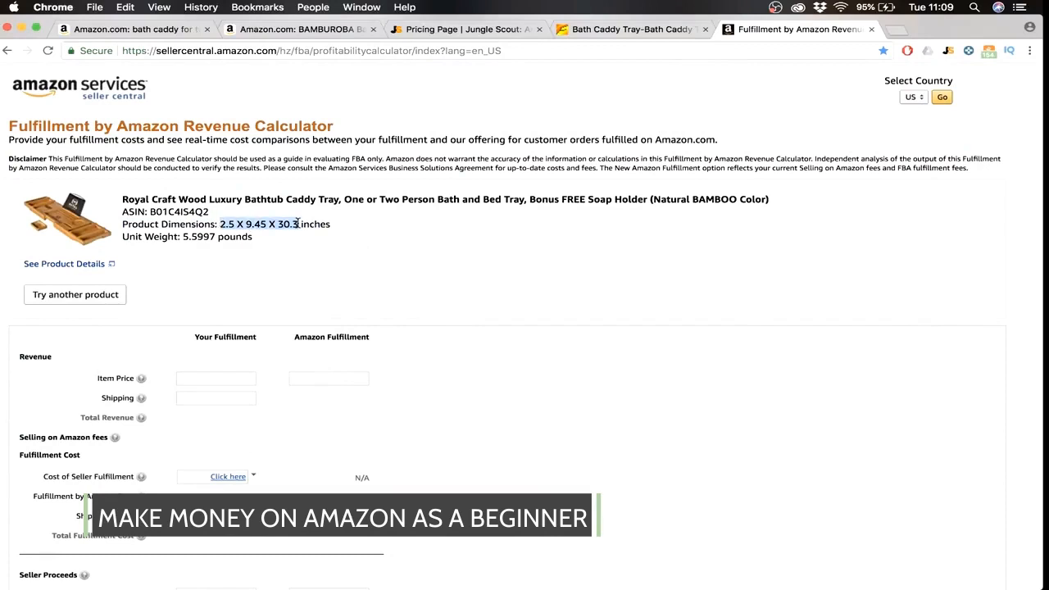
click(301, 235)
scroll(295, 223, down, 5)
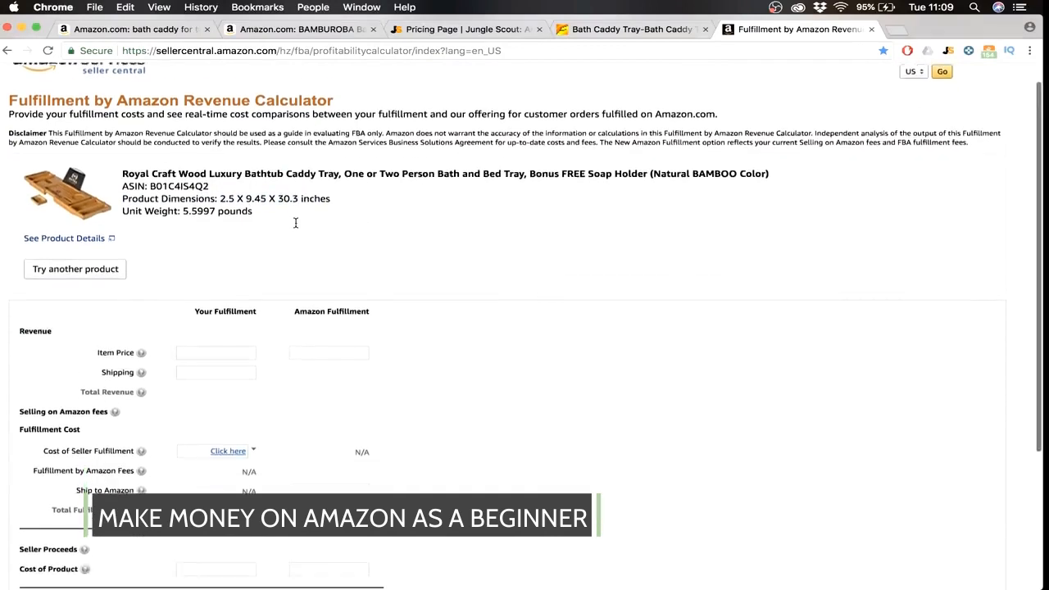
Return to the Amazon "bath caddy for tub" search results and load their Jungle Scout data
click(316, 31)
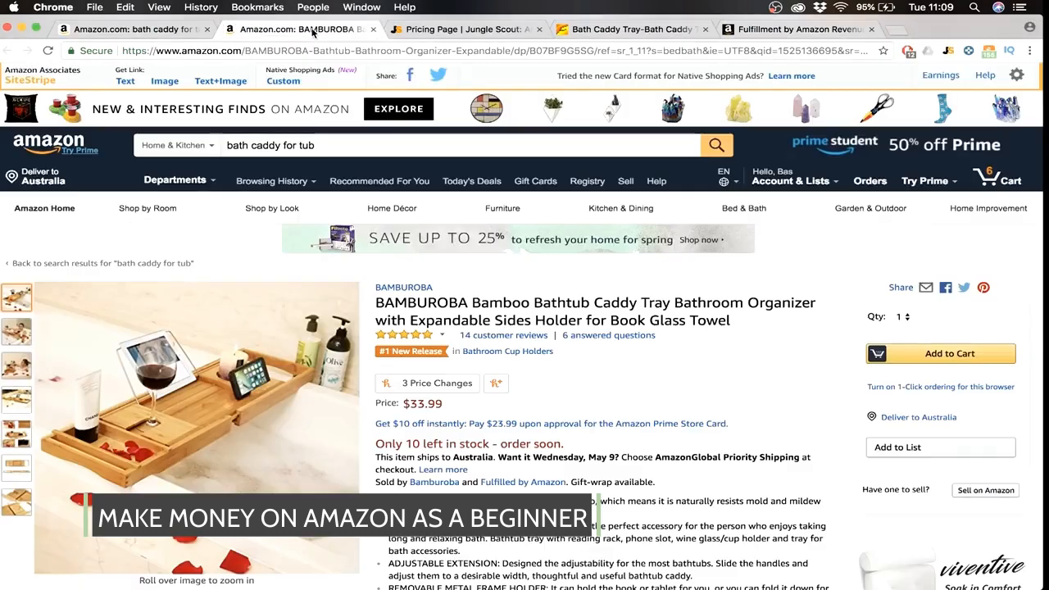
click(123, 33)
scroll(934, 157, up, 20)
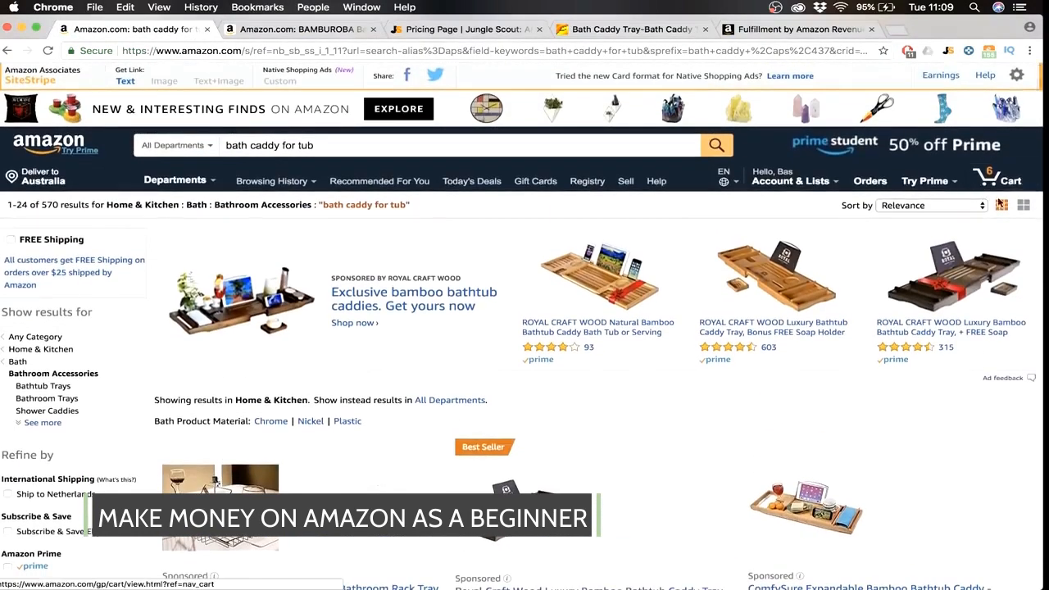
click(948, 50)
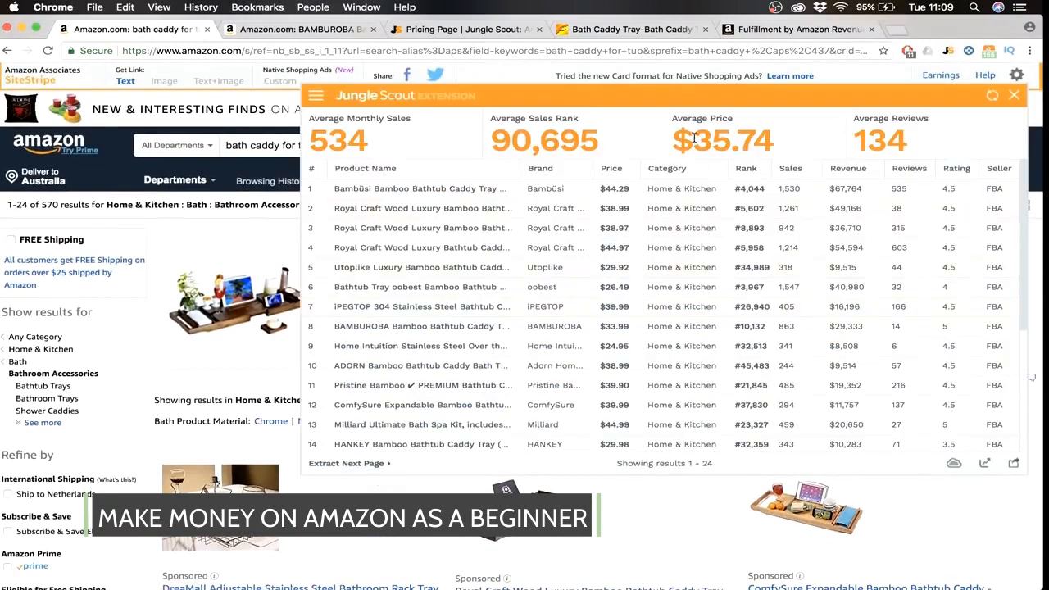
Check Jungle Scout's average price for the bath caddies and enter 38 as the Amazon Fulfillment item price in the revenue calculator
drag(694, 138, 769, 139)
click(697, 141)
triple_click(694, 137)
click(714, 138)
drag(770, 140, 674, 141)
click(676, 141)
drag(674, 141, 677, 117)
click(770, 144)
click(703, 138)
click(778, 30)
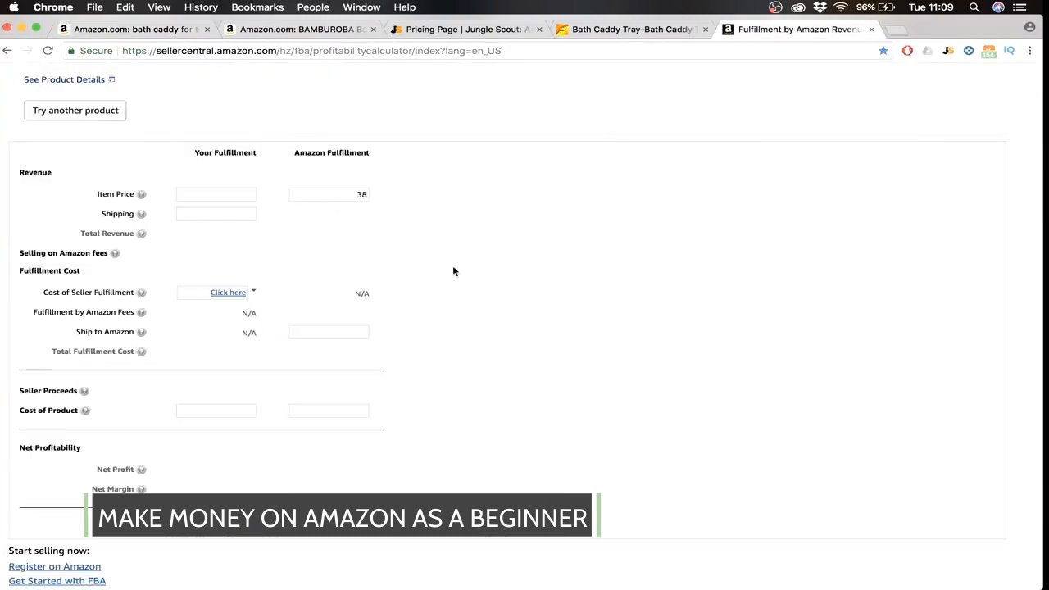
scroll(391, 219, down, 1)
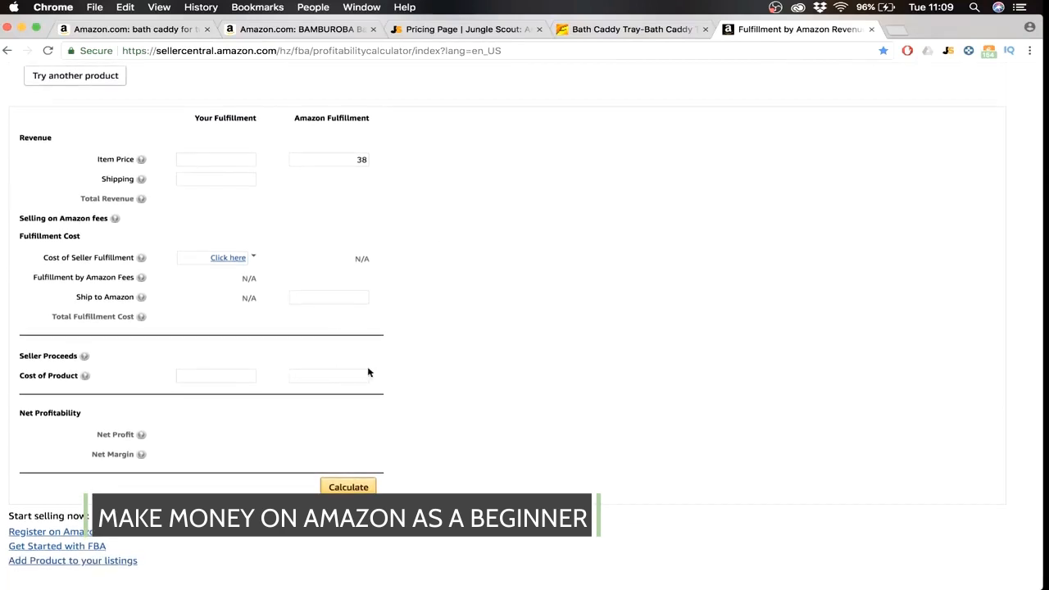
Check the price range of the Bamboo Bathtub Caddy Bath Tub Tray with model number NB9043 on Alibaba
click(597, 29)
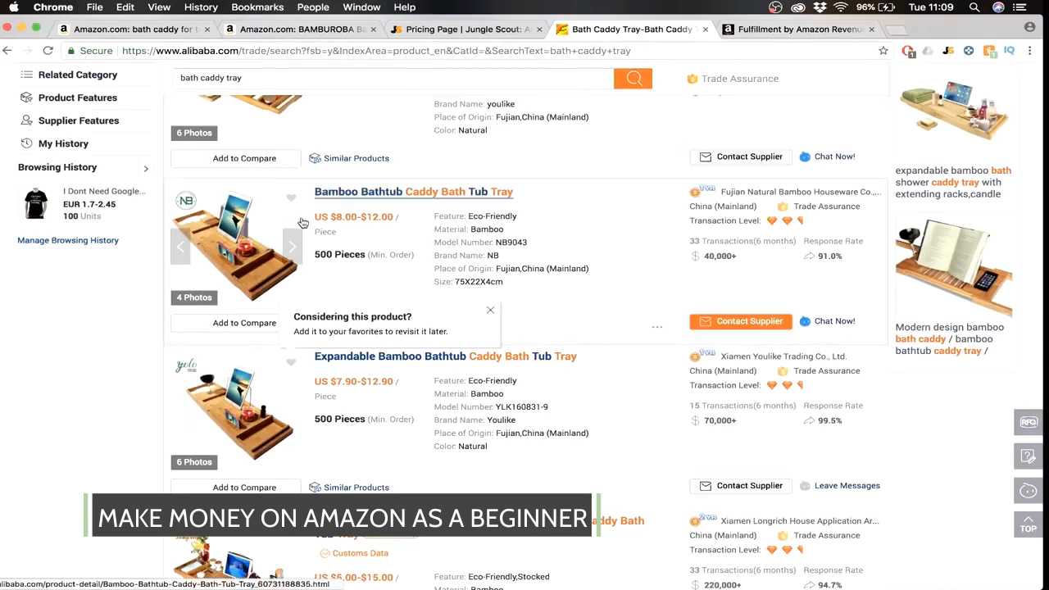
drag(336, 216, 355, 217)
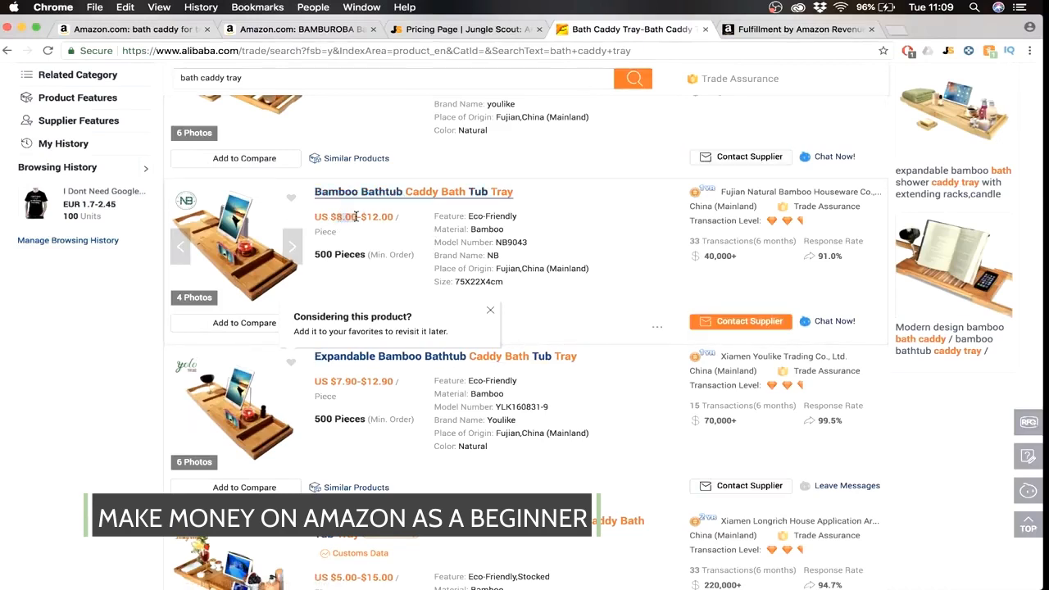
click(356, 216)
drag(341, 216, 392, 216)
click(391, 216)
Set the cost of product to 9.60 for both fulfillment methods in the revenue calculator and calculate the profitability
click(730, 29)
text(9)
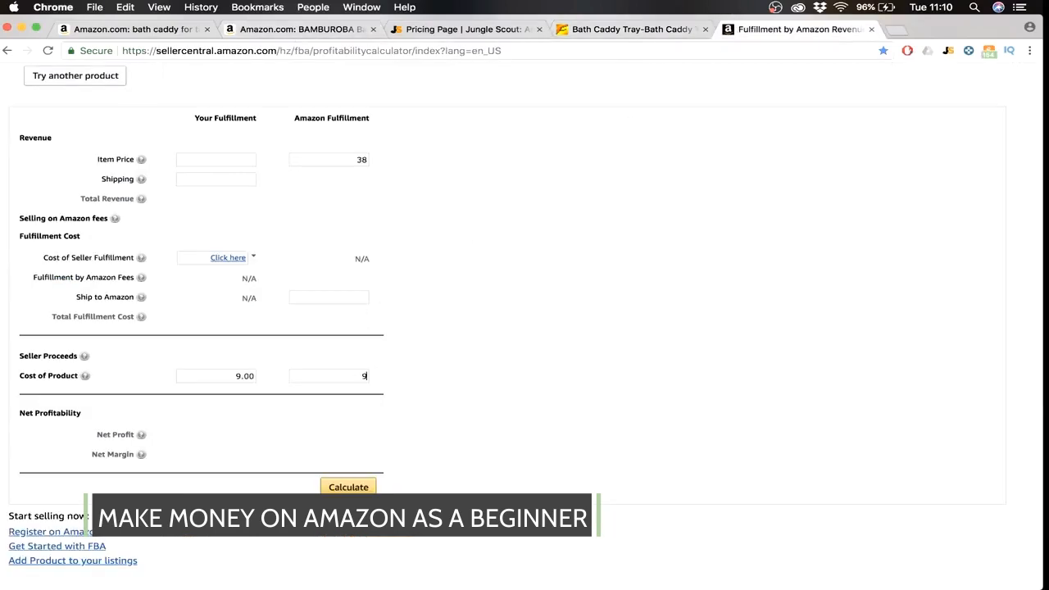
text(.60)
click(348, 486)
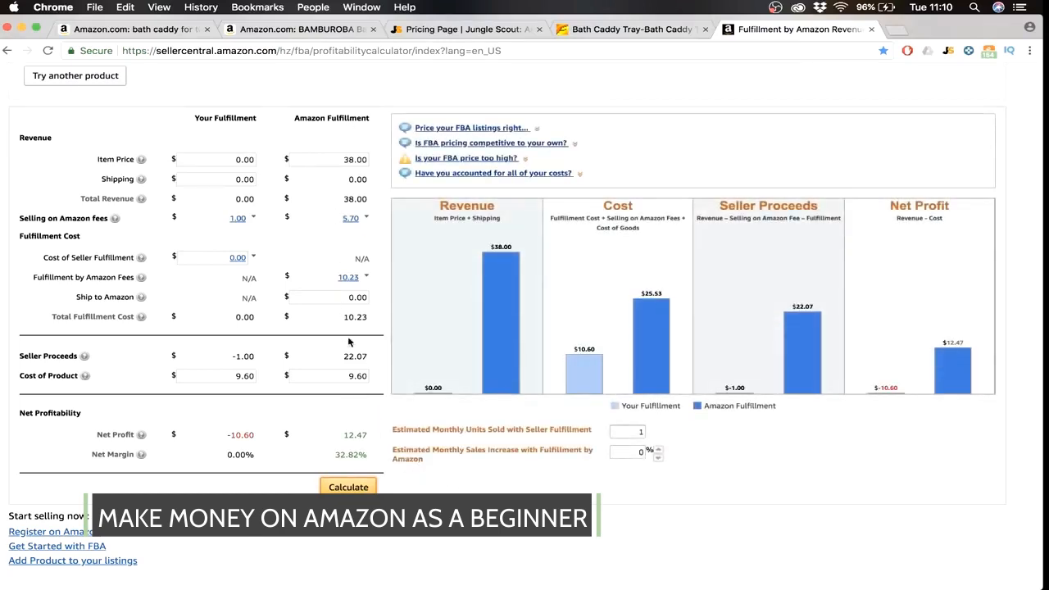
Examine the net profit and net margin calculated for Amazon Fulfillment
drag(345, 439, 369, 438)
double_click(347, 435)
click(366, 438)
drag(344, 440, 372, 440)
click(367, 449)
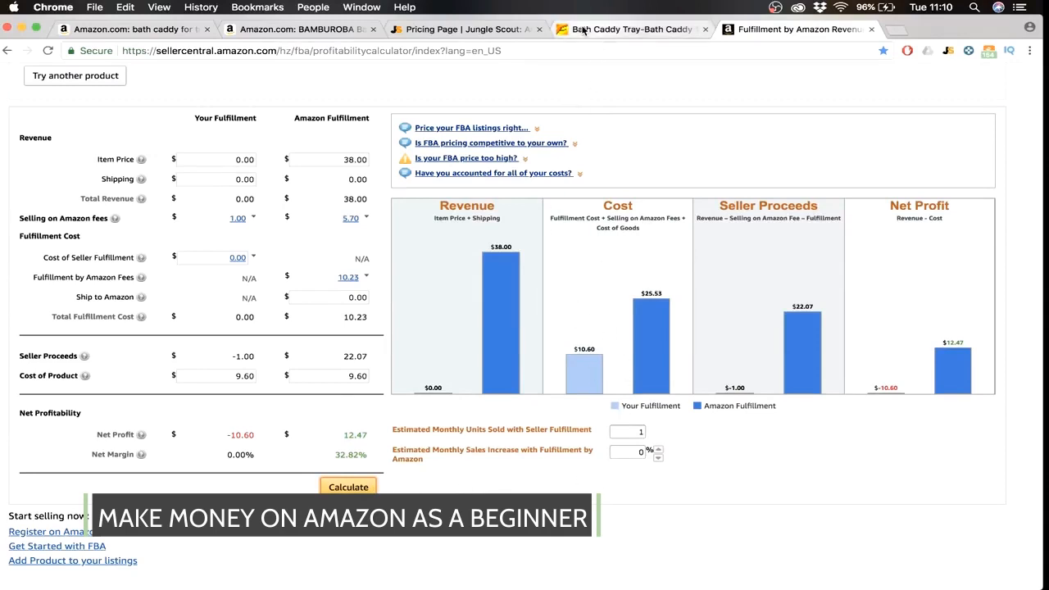
drag(335, 455, 394, 465)
click(395, 466)
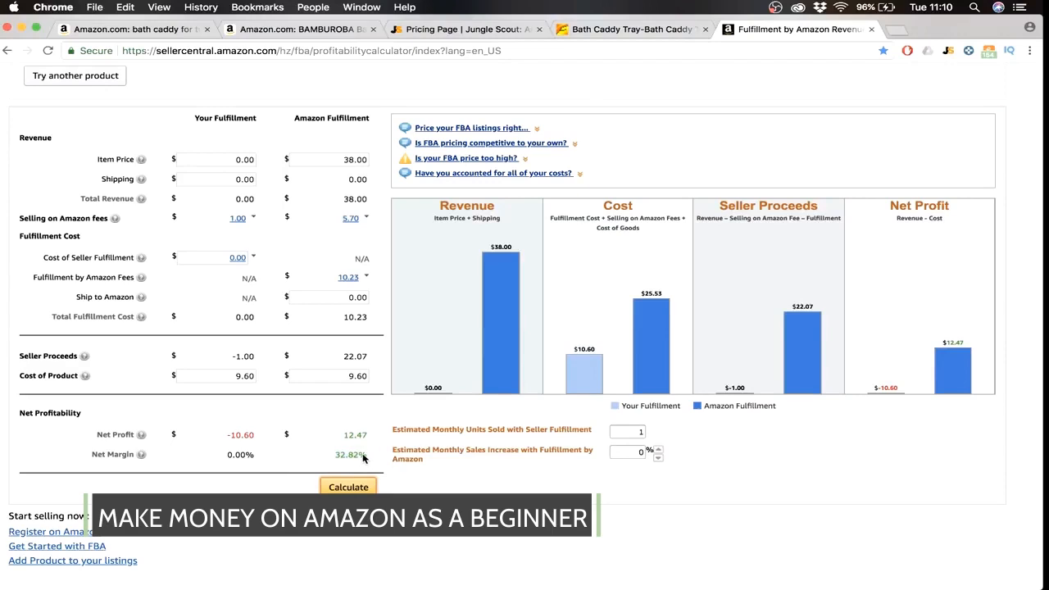
drag(365, 459, 341, 459)
click(349, 456)
drag(335, 452, 358, 458)
click(367, 455)
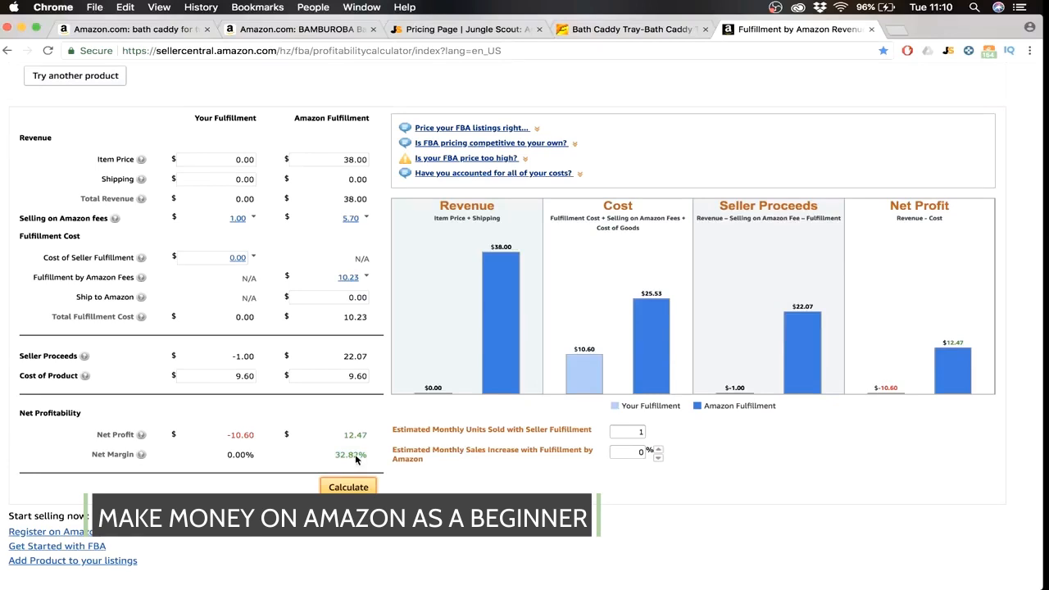
Revisit the Alibaba listings, the profit calculation and the Jungle Scout pricing page, and return to the BAMBUROBA product page
click(615, 32)
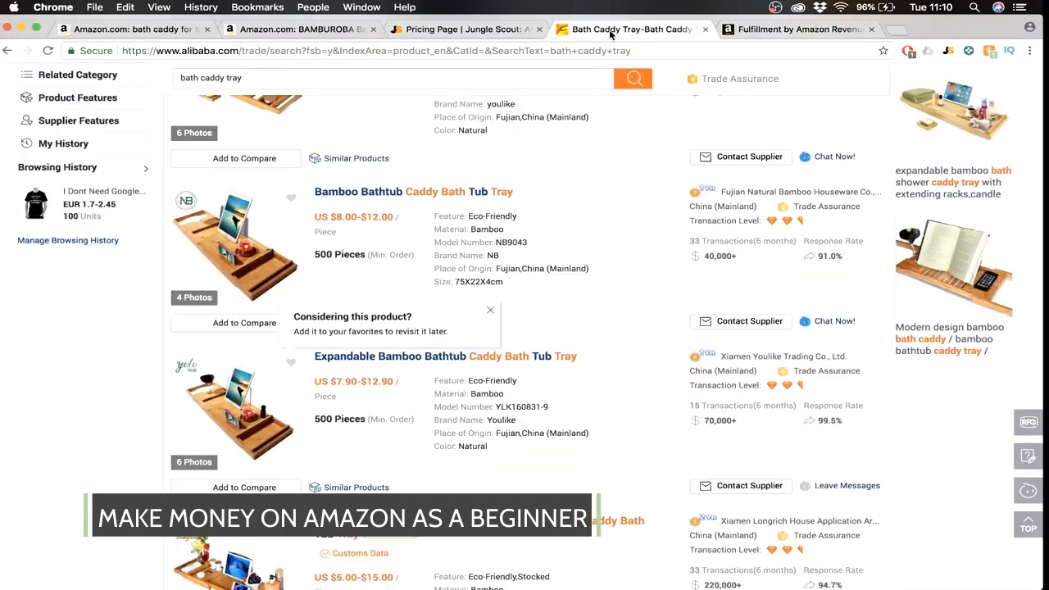
click(787, 30)
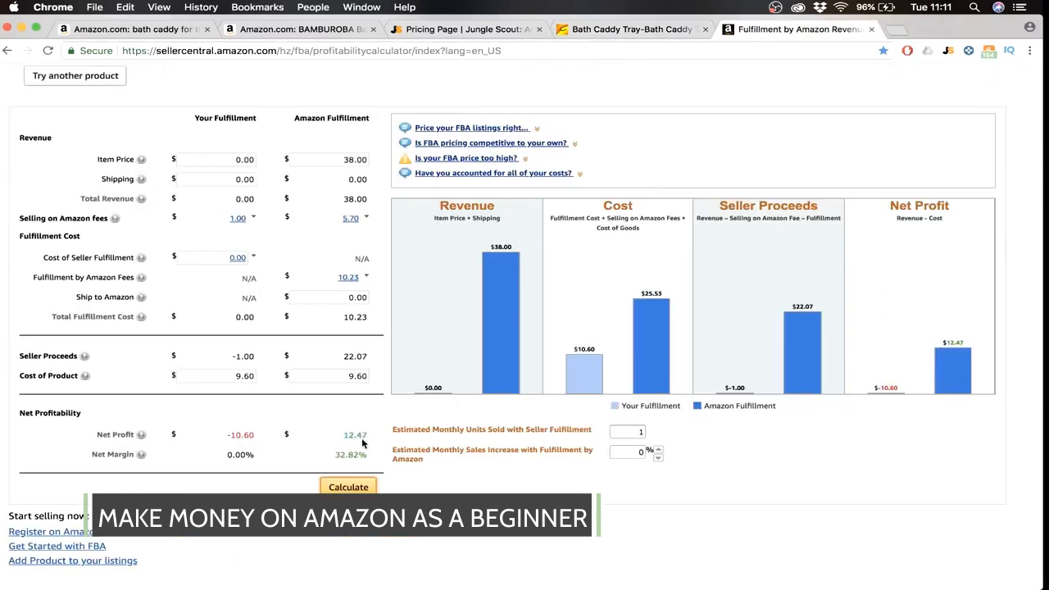
click(606, 29)
click(467, 29)
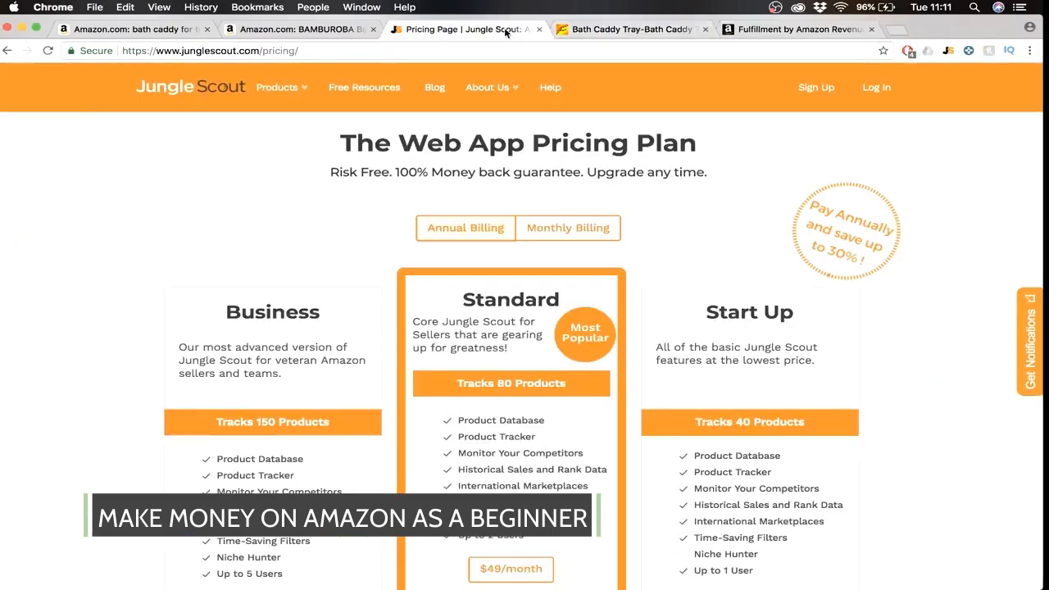
click(345, 31)
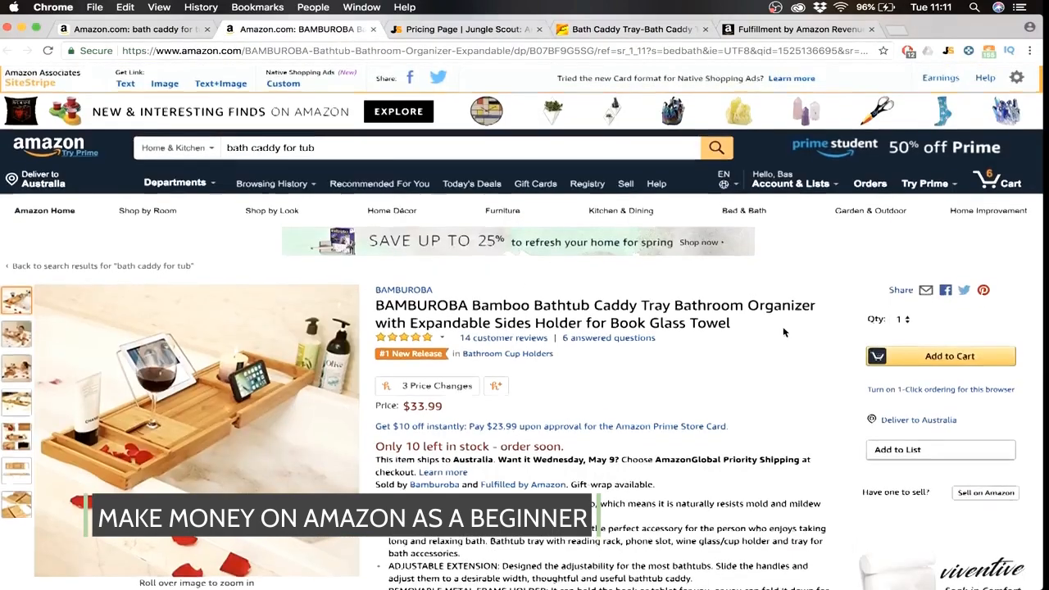
Examine the price and sales rank history chart on the BAMBUROBA product page
scroll(782, 328, down, 5)
scroll(784, 331, down, 10)
scroll(785, 331, up, 8)
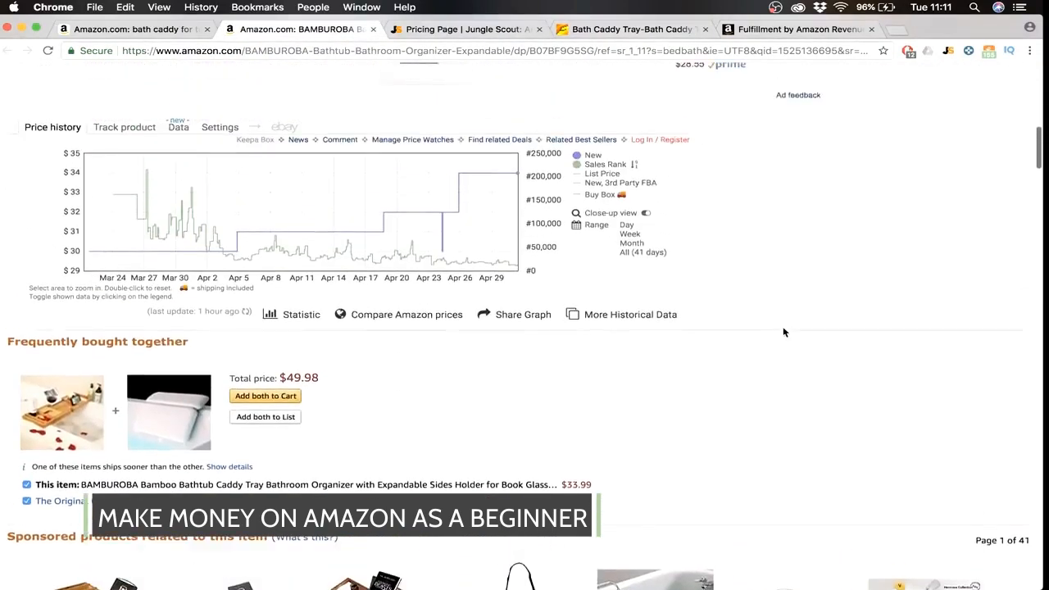
scroll(783, 332, up, 6)
scroll(783, 332, down, 8)
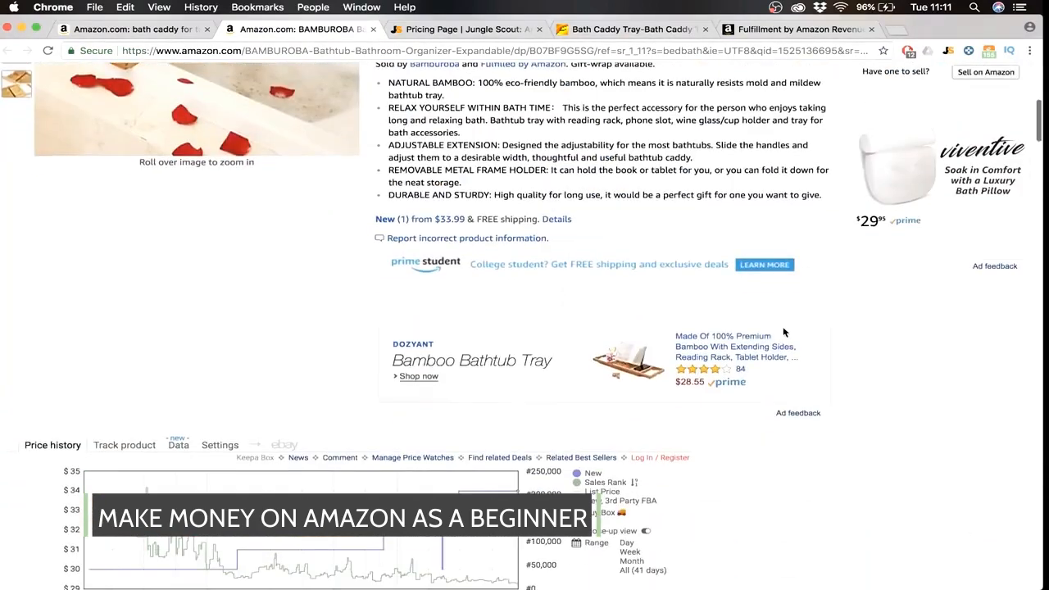
scroll(783, 328, down, 4)
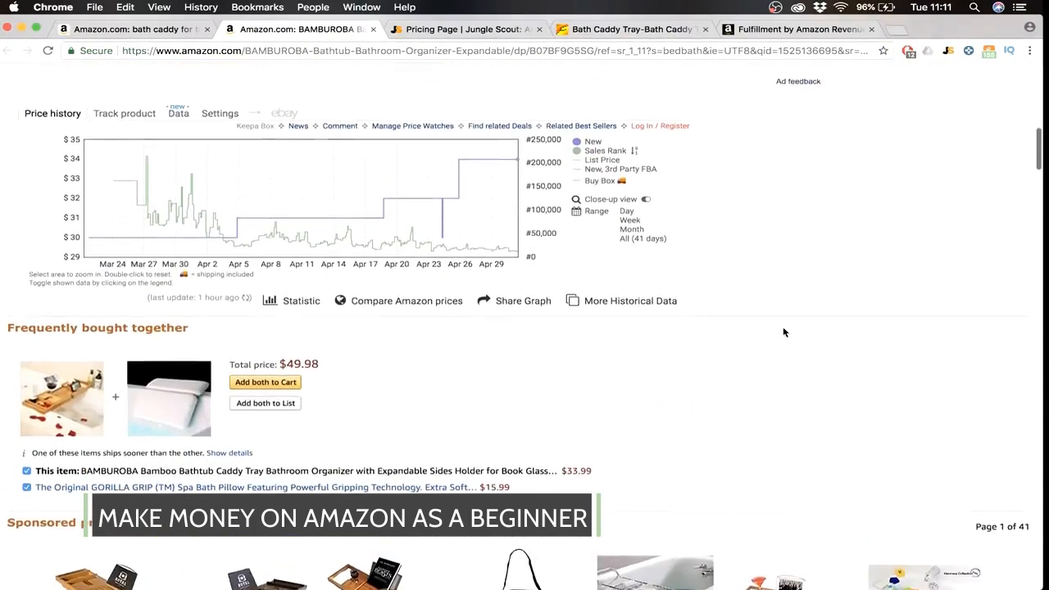
scroll(783, 328, up, 1)
scroll(834, 192, up, 15)
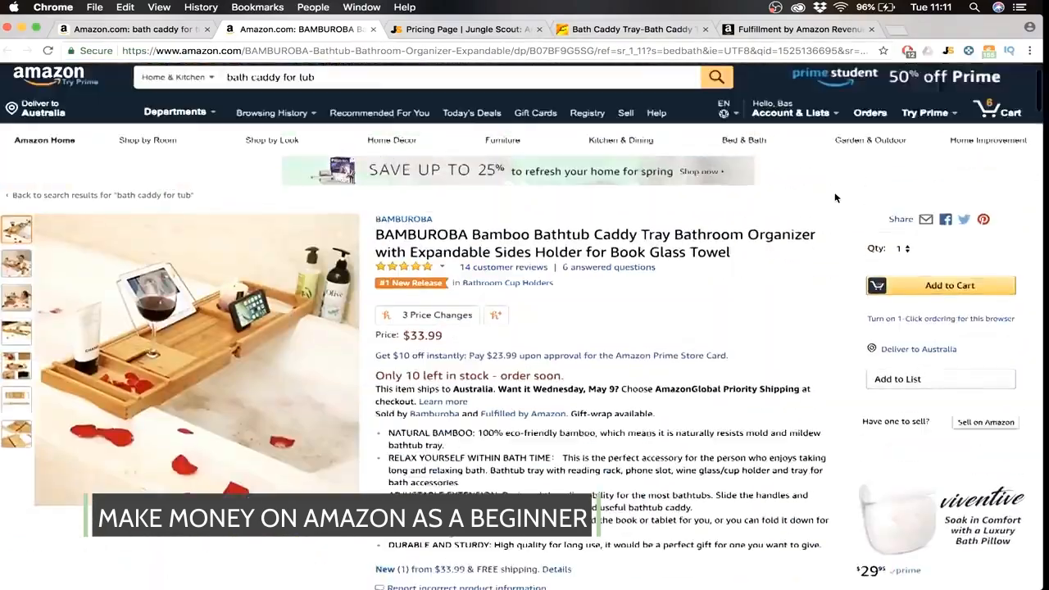
scroll(834, 198, down, 4)
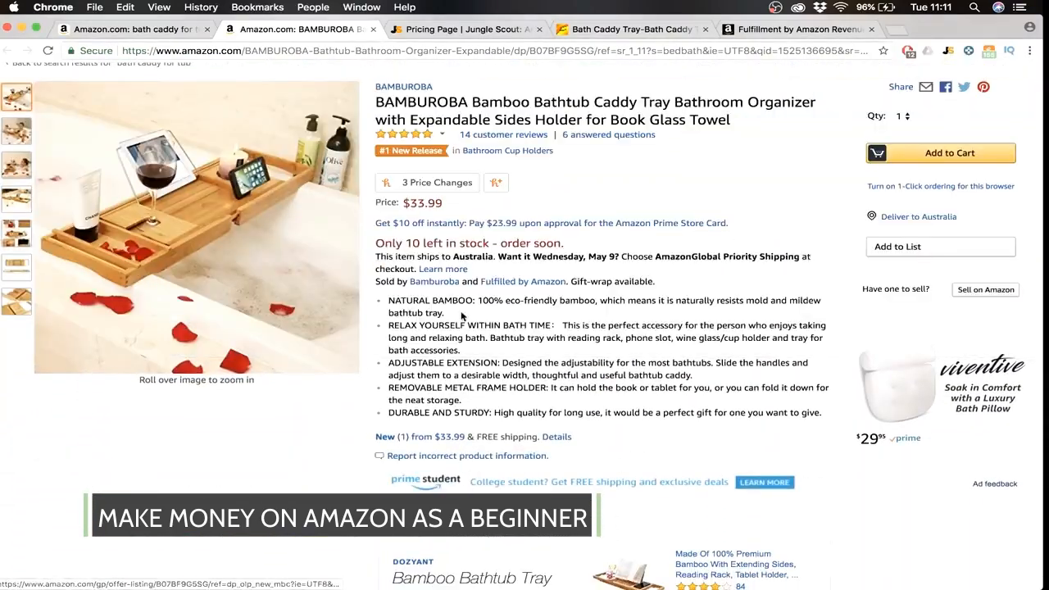
scroll(524, 334, up, 1)
scroll(524, 335, up, 2)
scroll(525, 335, down, 14)
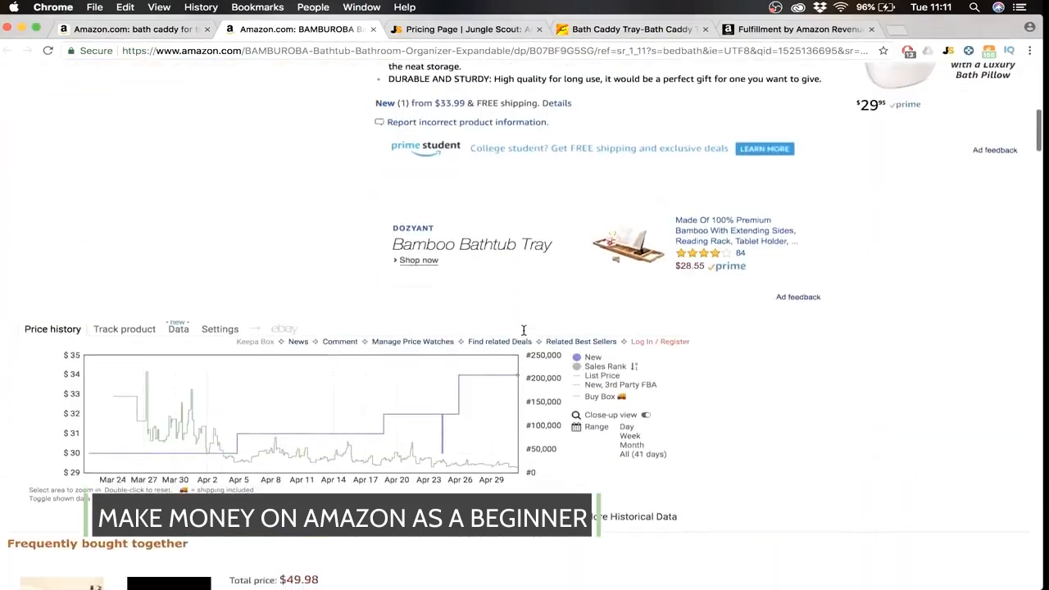
scroll(524, 334, up, 1)
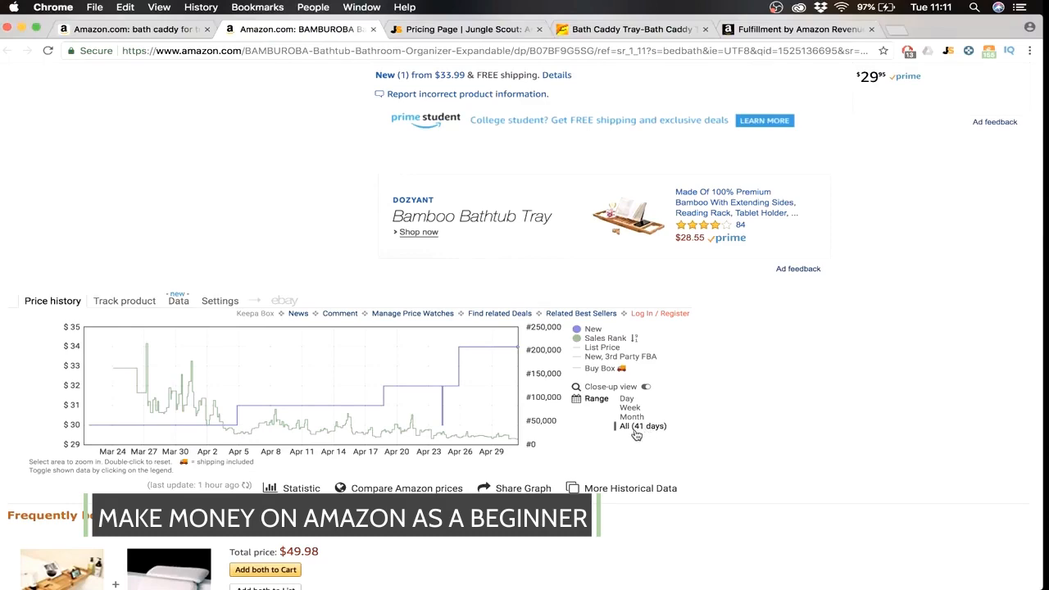
Check the BAMBUROBA caddy's estimated sales and revenue in the Jungle Scout extension, and close the extension
scroll(739, 430, up, 1)
scroll(738, 430, up, 10)
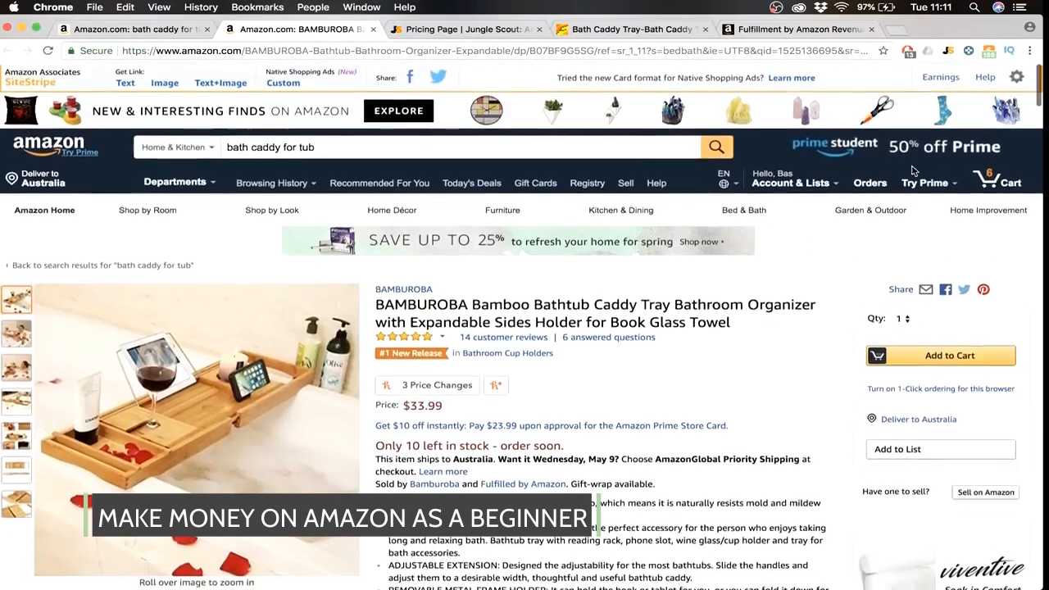
click(947, 52)
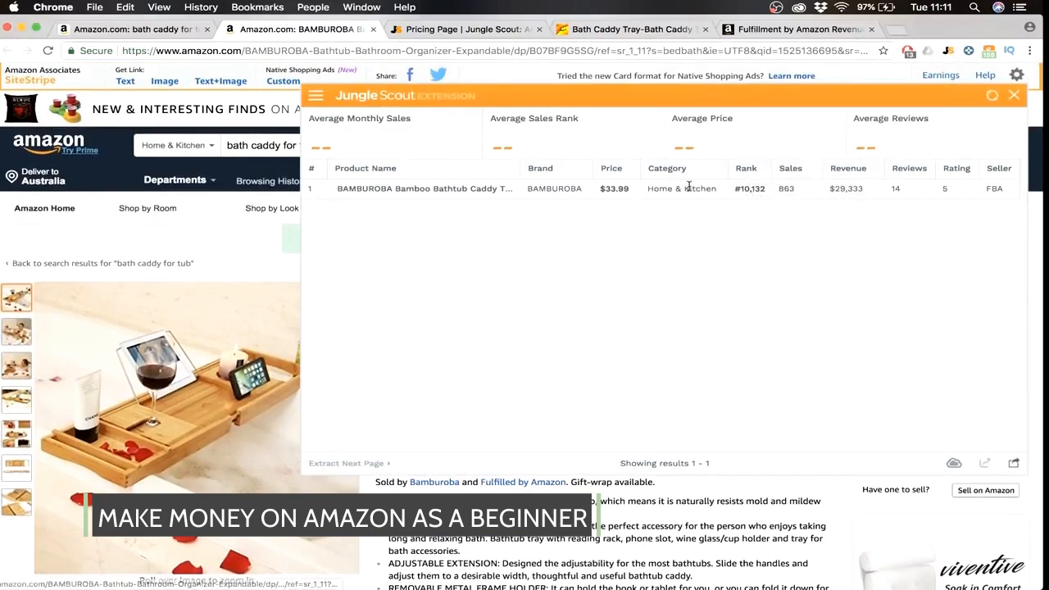
drag(828, 191, 861, 190)
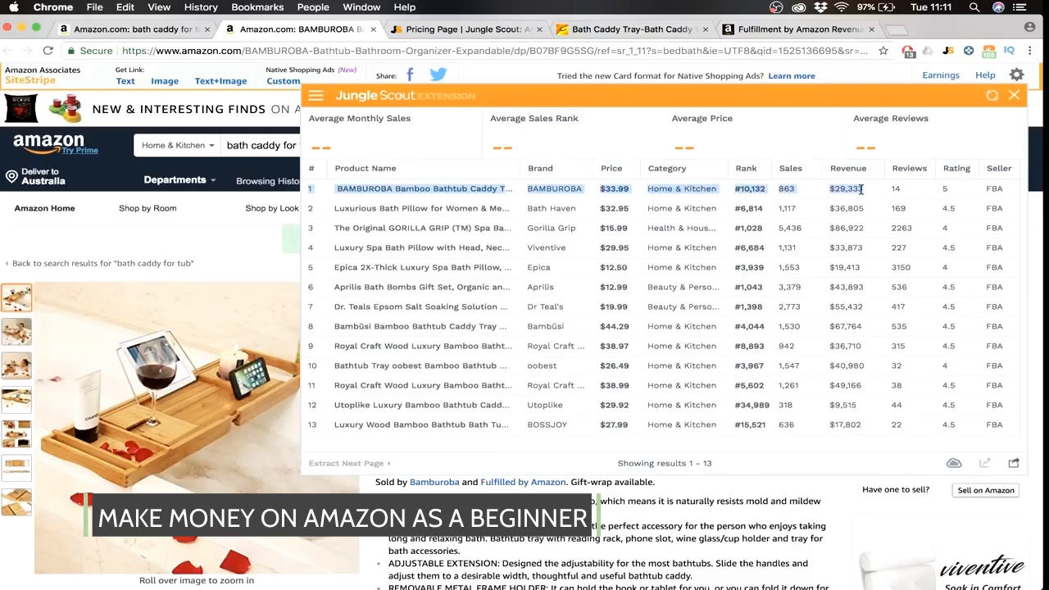
click(861, 189)
click(1013, 95)
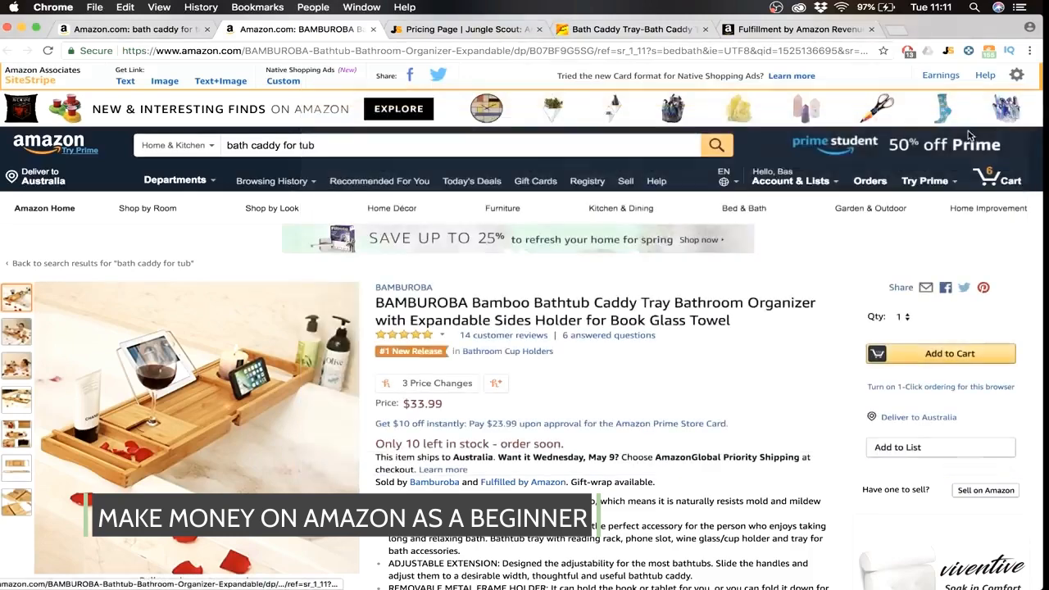
Review the price history chart again, toggle its List Price series, and return to the product details
scroll(646, 385, down, 1)
scroll(647, 385, down, 10)
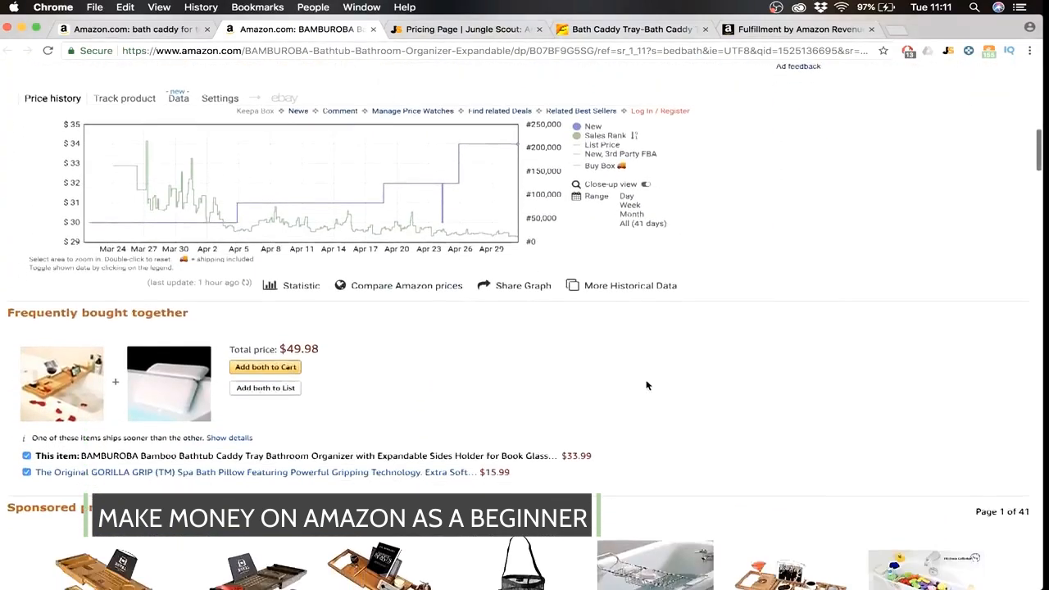
scroll(647, 384, up, 1)
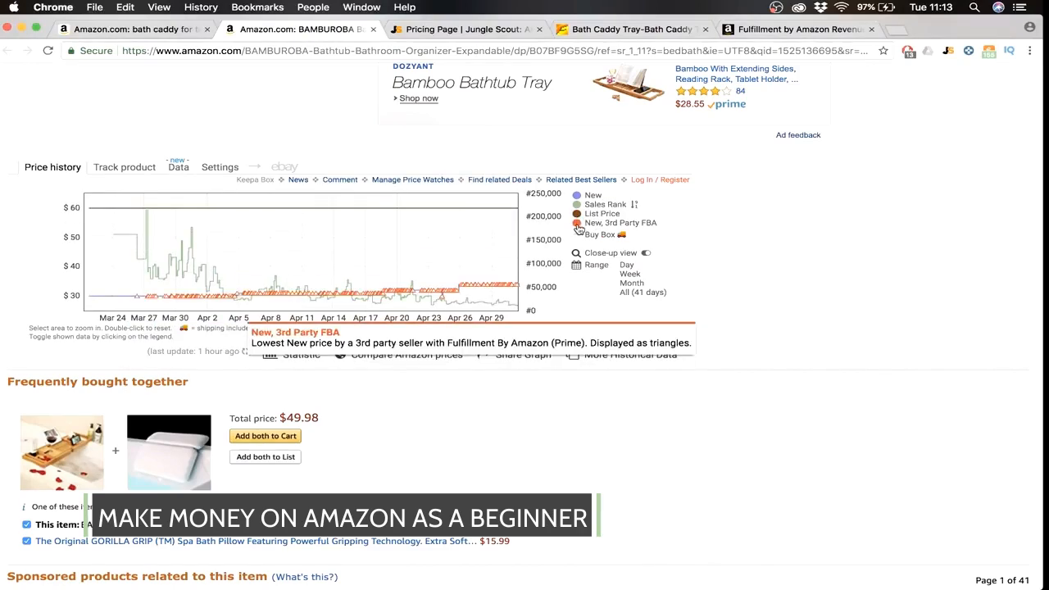
click(580, 214)
scroll(529, 286, up, 10)
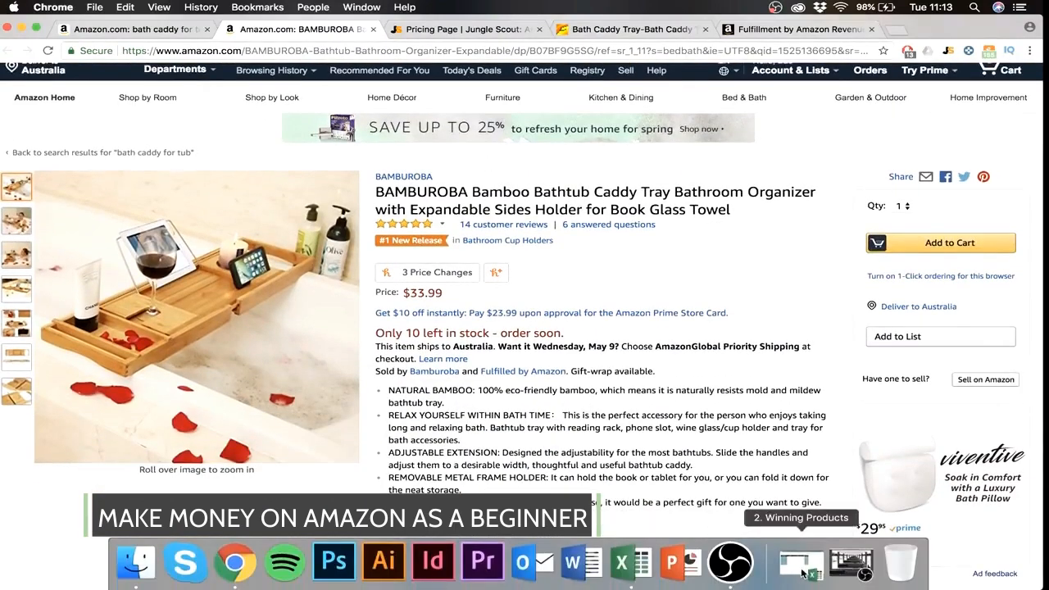
Switch to the Winning Products workbook in Excel and enter "Bath caddy tray" as product 1
click(806, 574)
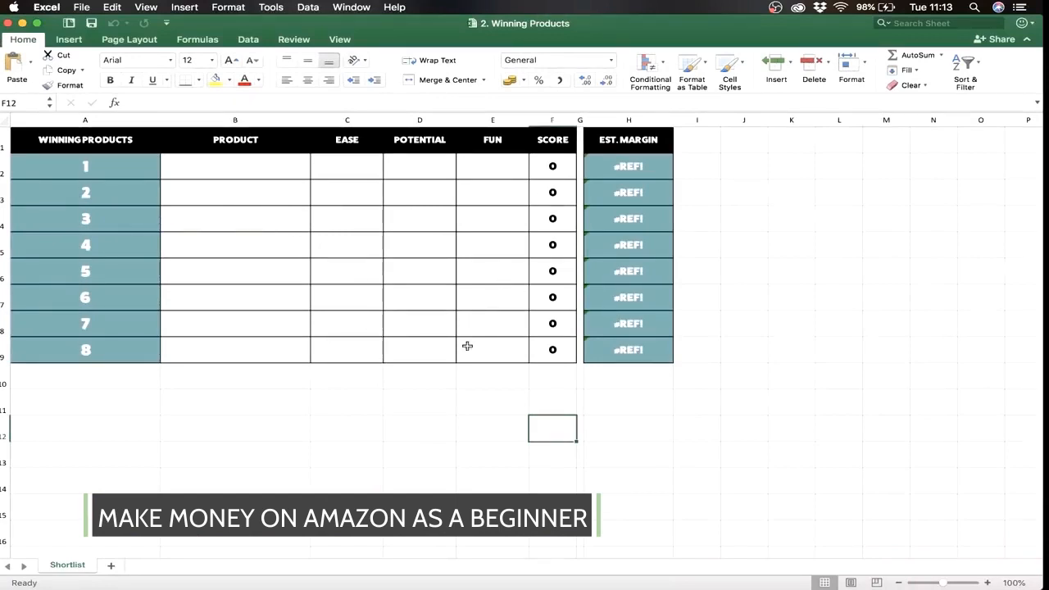
click(112, 174)
click(115, 348)
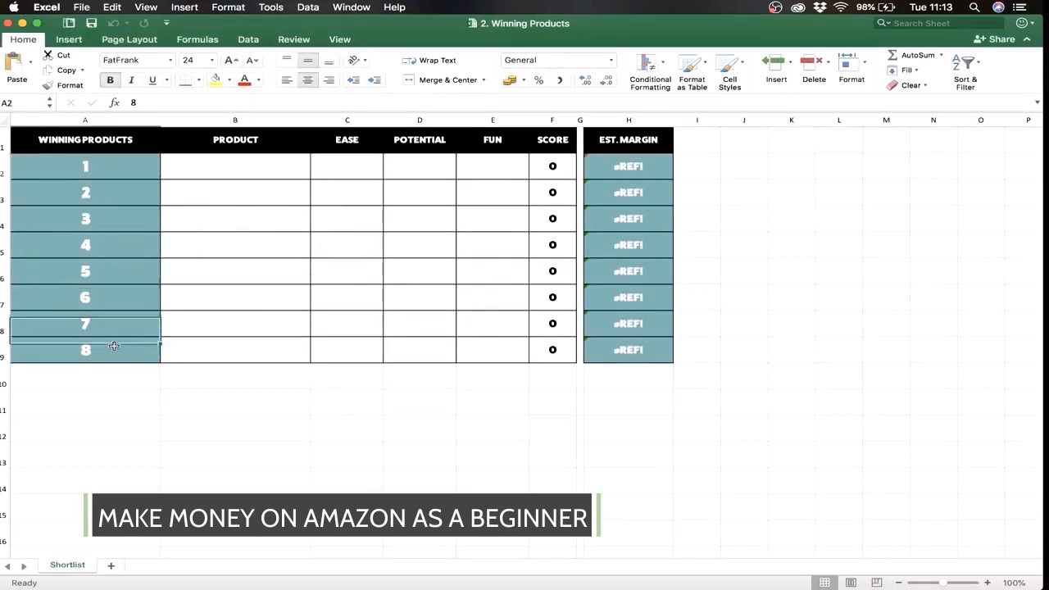
click(261, 164)
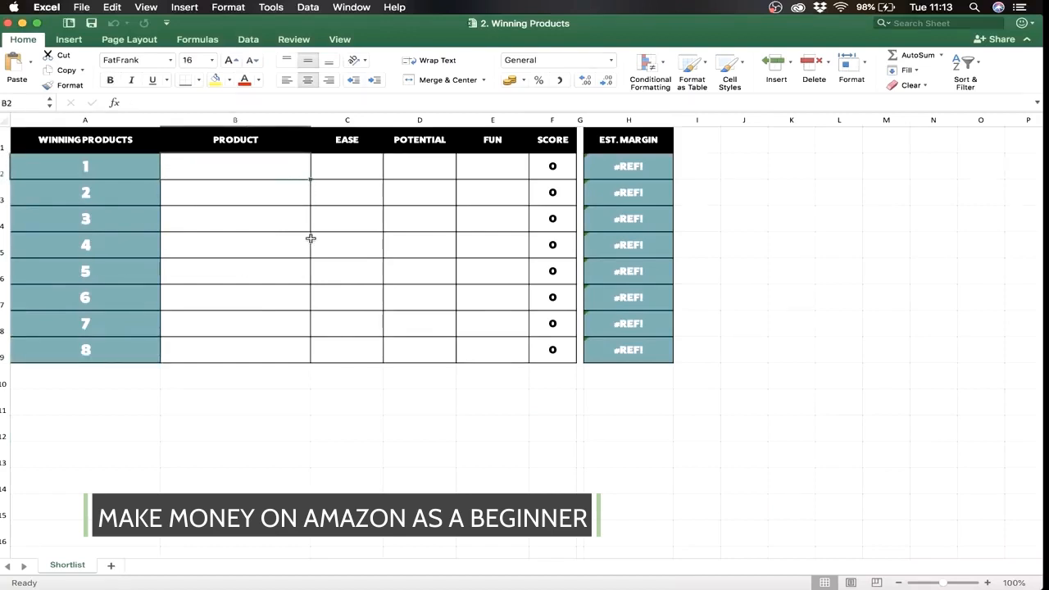
text(Bath)
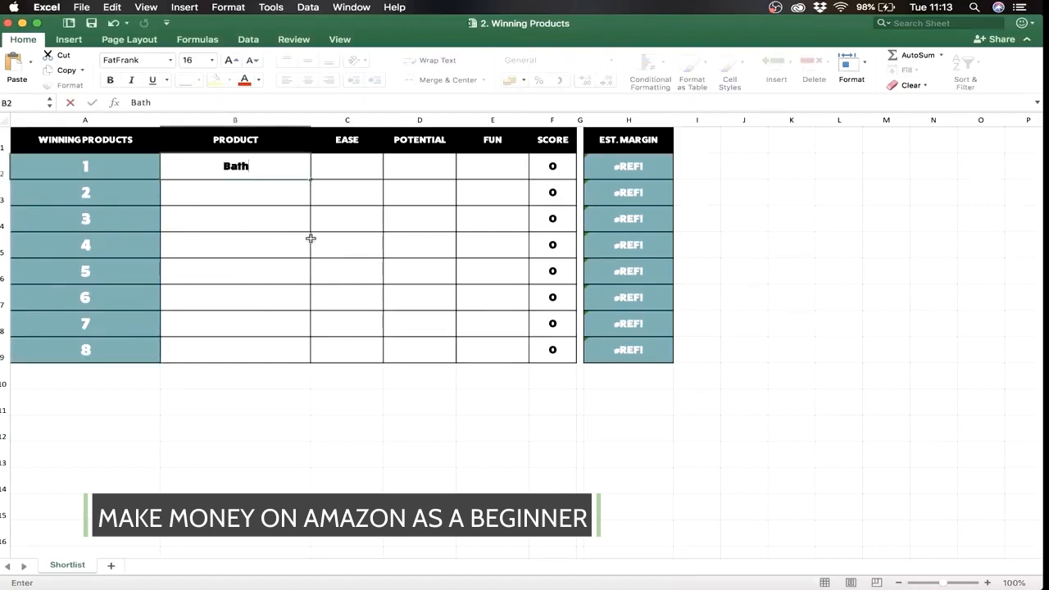
text( caddy tray)
key(Return)
key(Up)
key(Right)
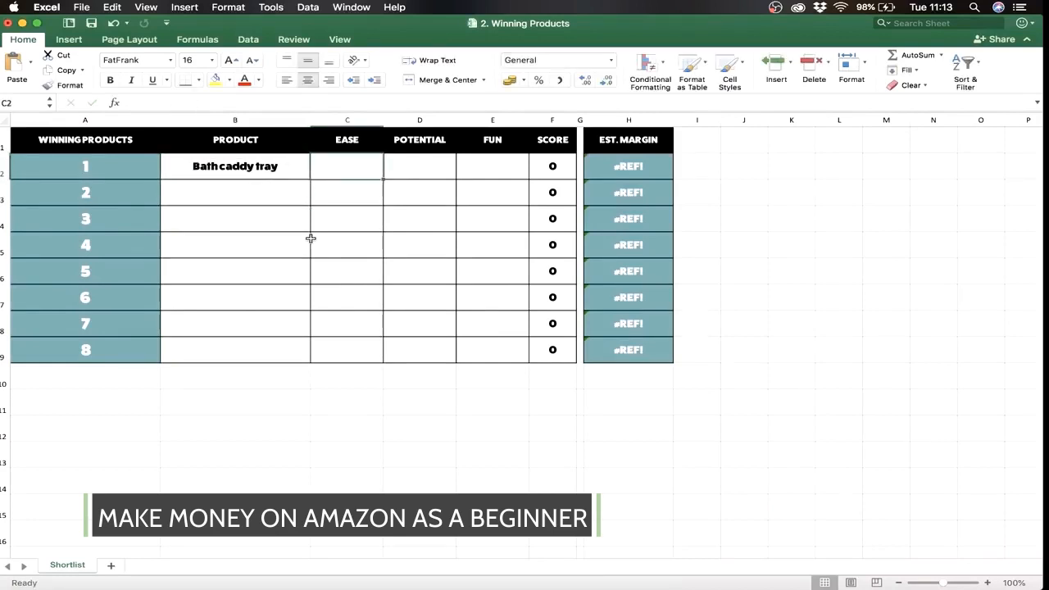
Switch to Chrome and review the BAMBUROBA product page and the Jungle Scout results for the bath caddy search
click(259, 567)
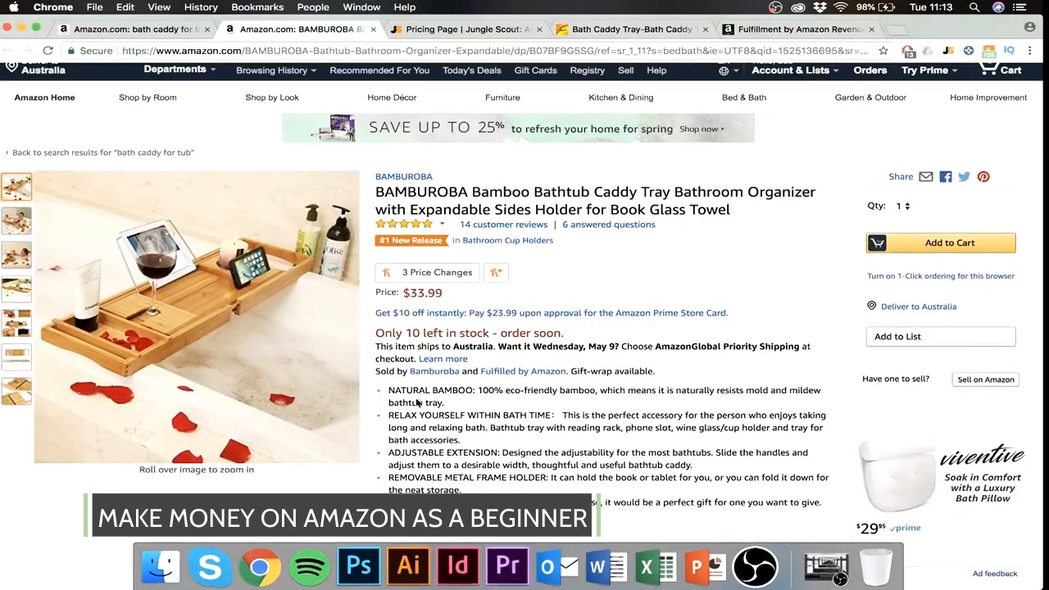
mouse_move(227, 269)
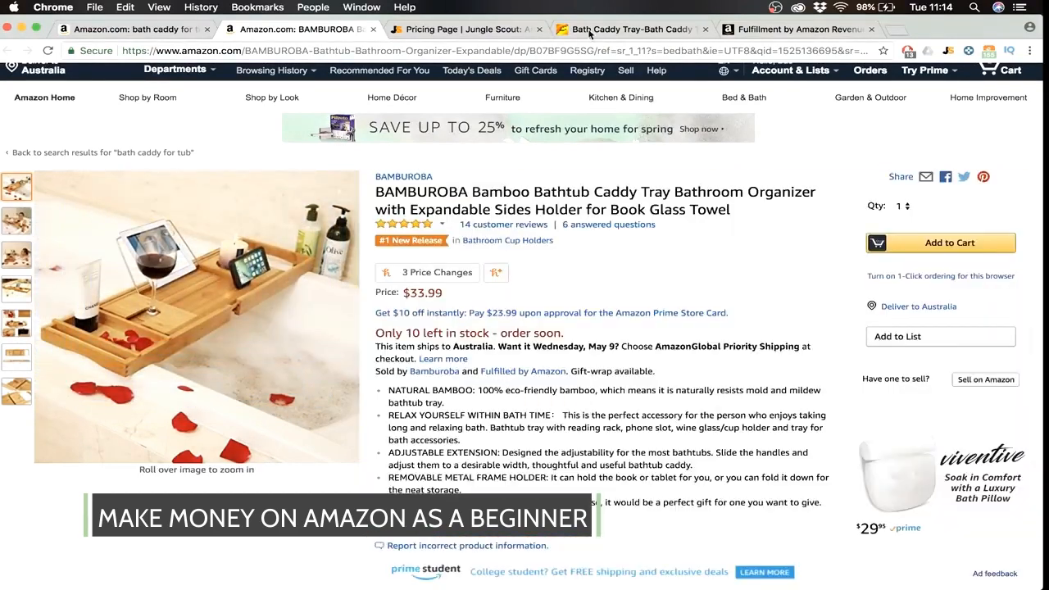
click(149, 29)
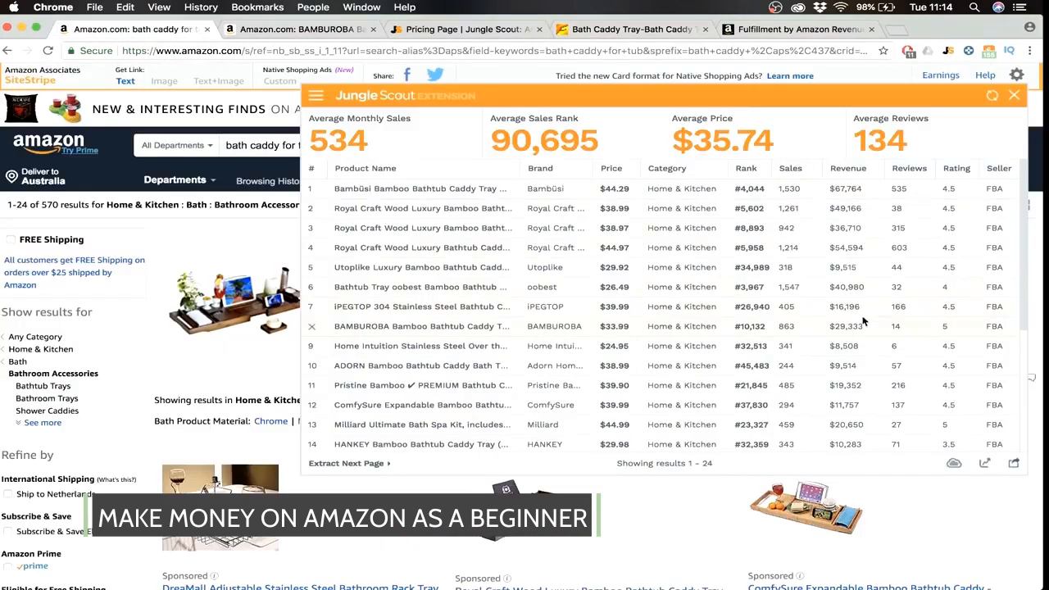
scroll(854, 242, down, 2)
scroll(854, 242, up, 2)
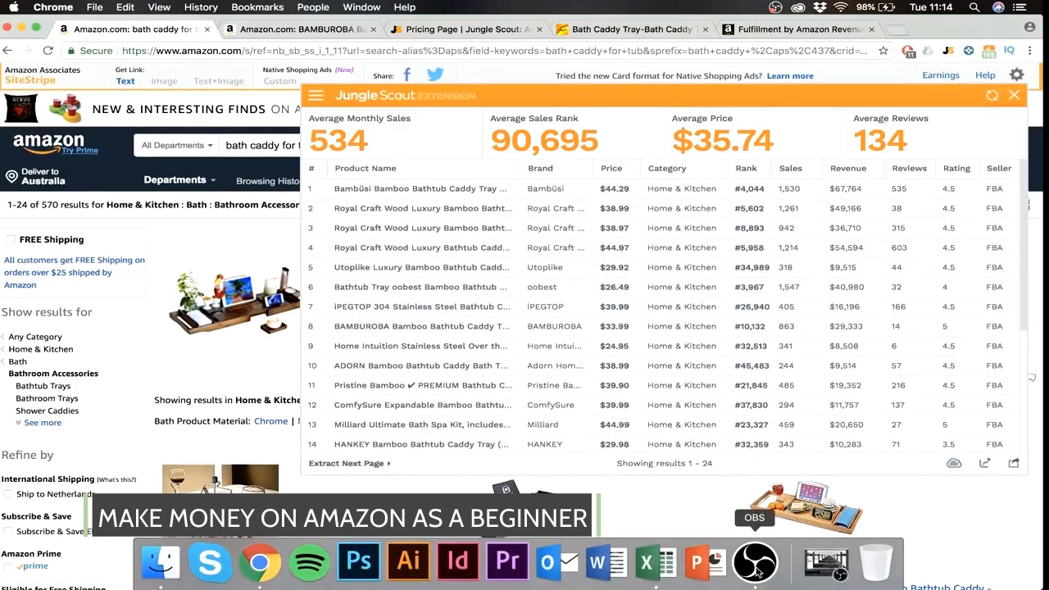
Switch back to the Winning Products workbook in Excel and rate the bath caddy tray 7 for ease and 9 for potential
click(655, 577)
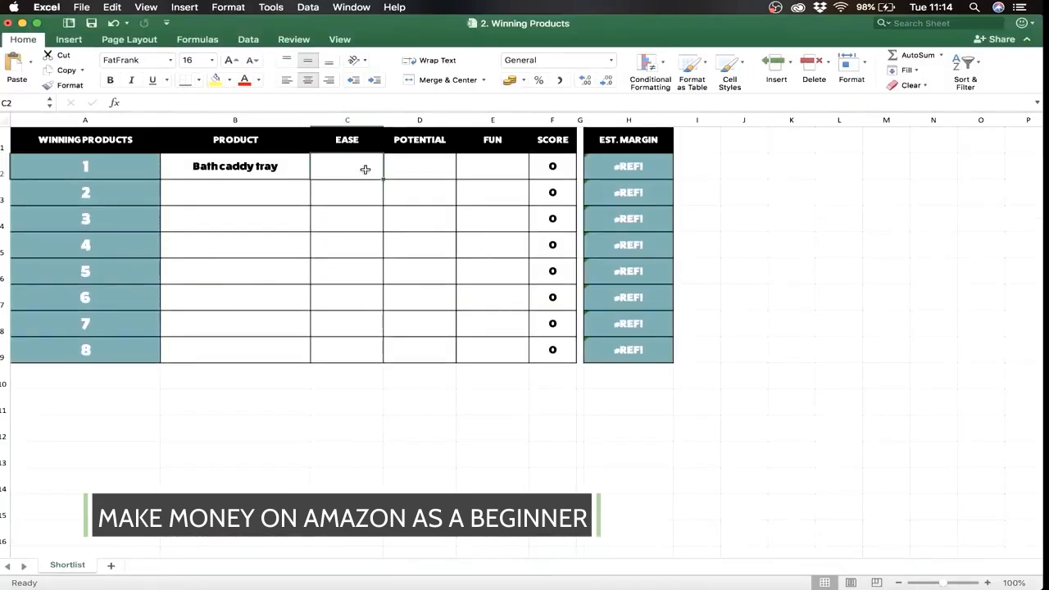
text(7)
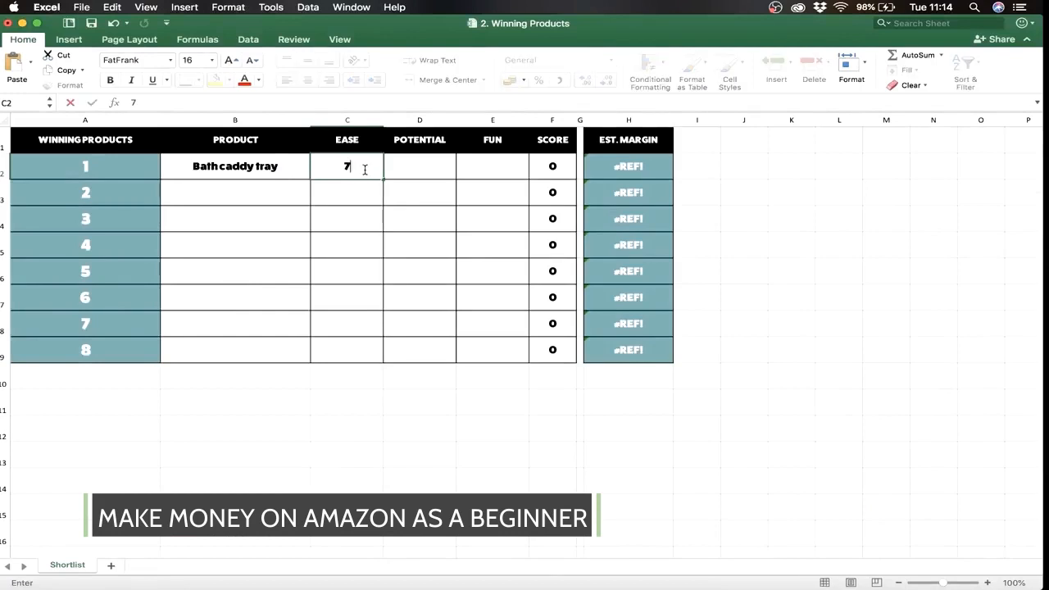
key(Tab)
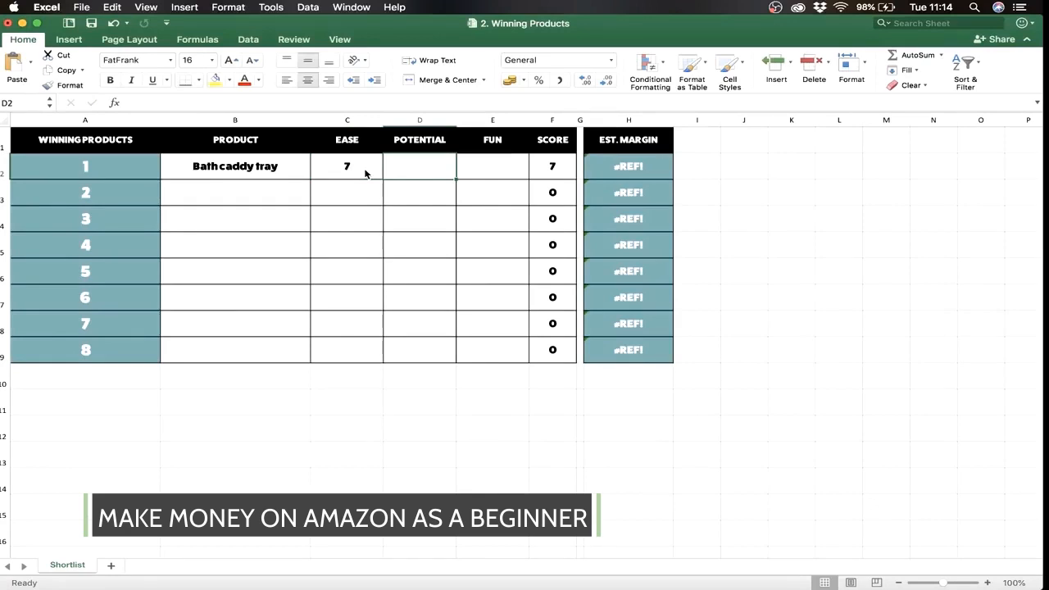
text(9)
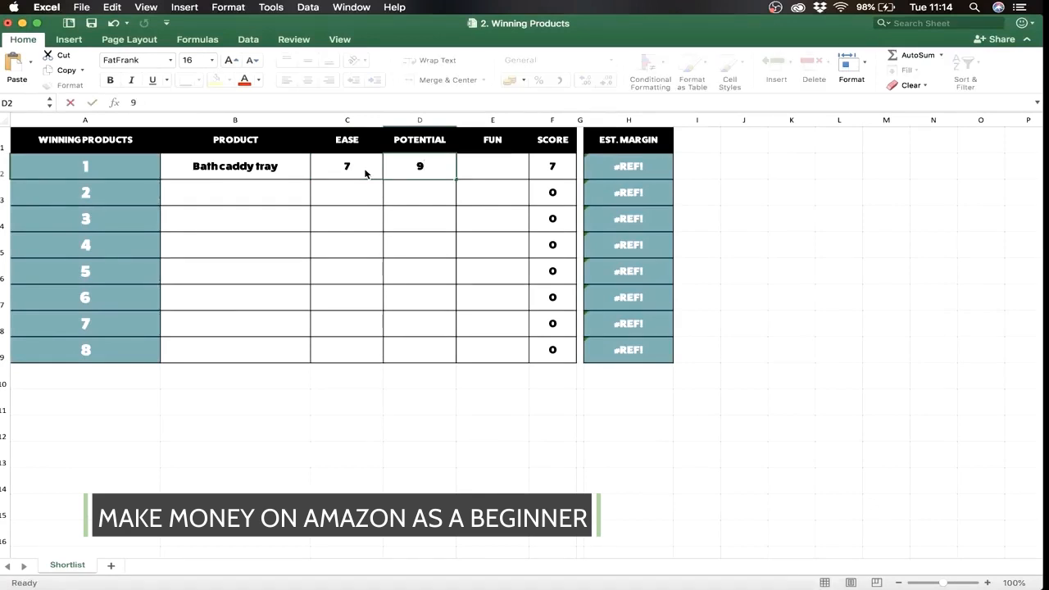
key(Tab)
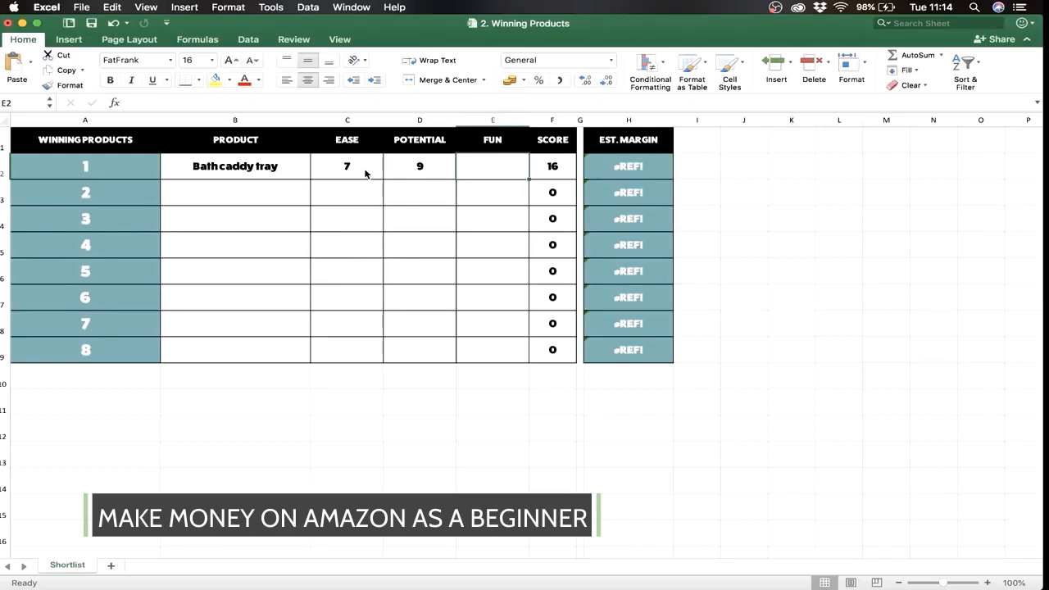
Rate the bath caddy tray 10 for fun
text(20)
key(Return)
key(Up)
text(10)
key(Return)
click(487, 368)
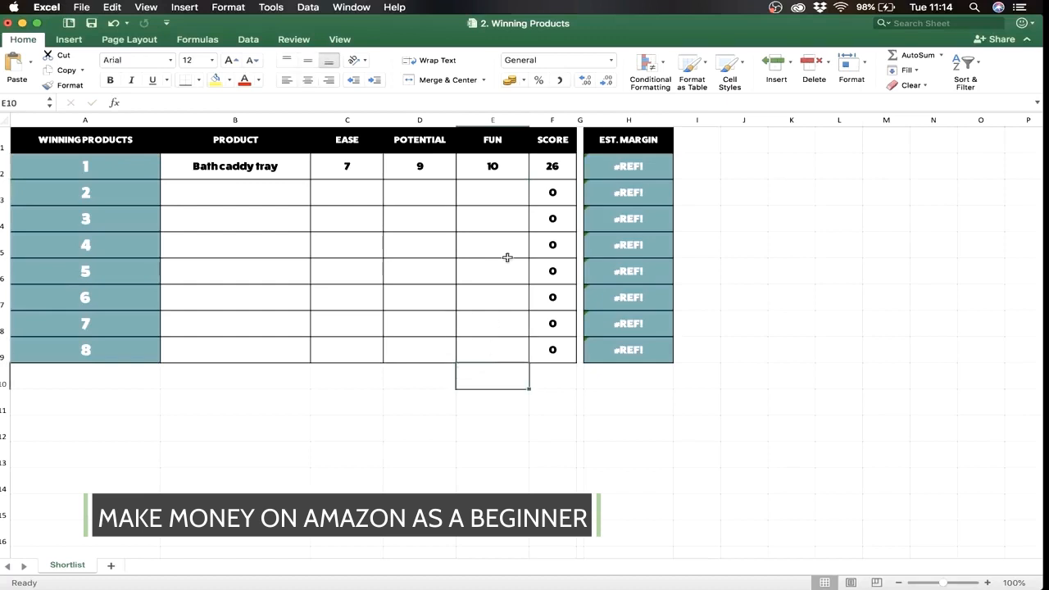
Inspect the bath caddy tray's score formula and look over the product and score cells for products 2 to 8
click(552, 169)
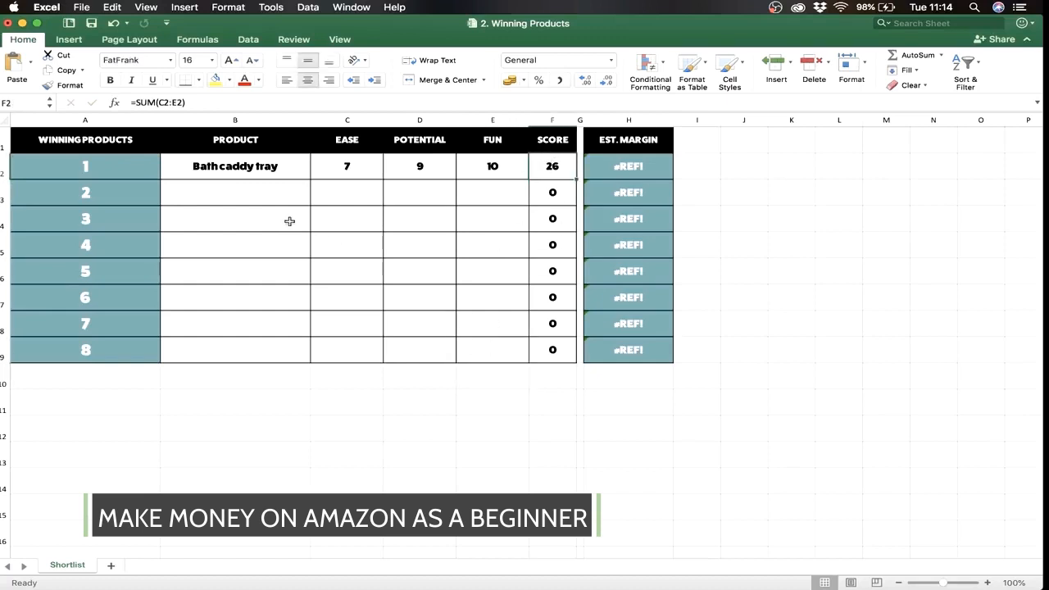
click(245, 194)
key(Down)
key(Down)
key(Down)
key(Down)
key(Down)
key(Down)
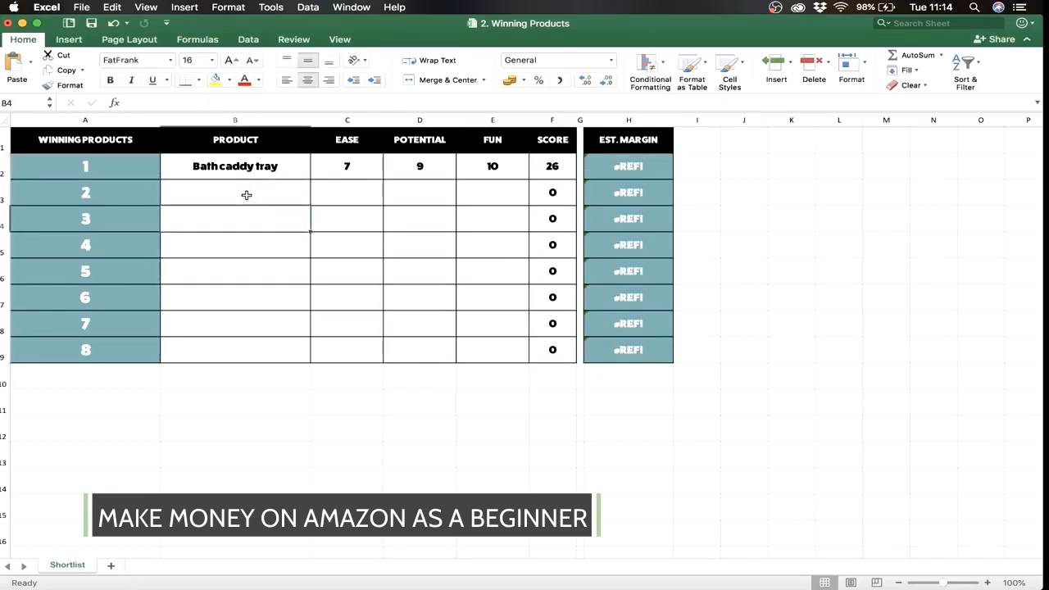
key(Up)
key(Up)
key(Up)
key(Up)
key(Up)
key(Up)
key(Up)
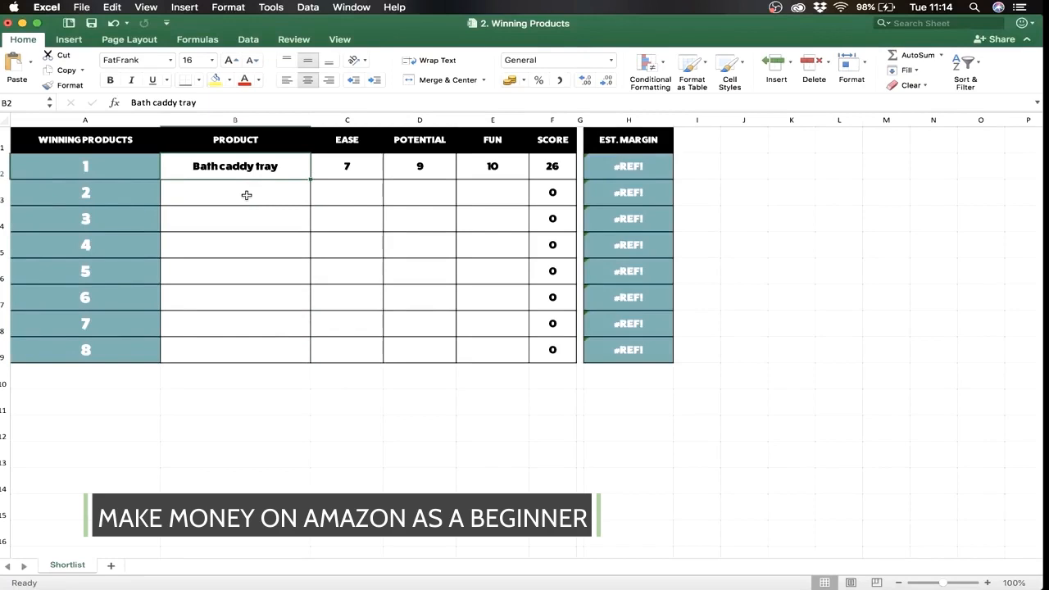
key(Down)
key(Down)
key(Down)
key(Down)
key(Down)
key(Down)
key(Up)
key(Right)
key(Down)
key(Left)
key(Up)
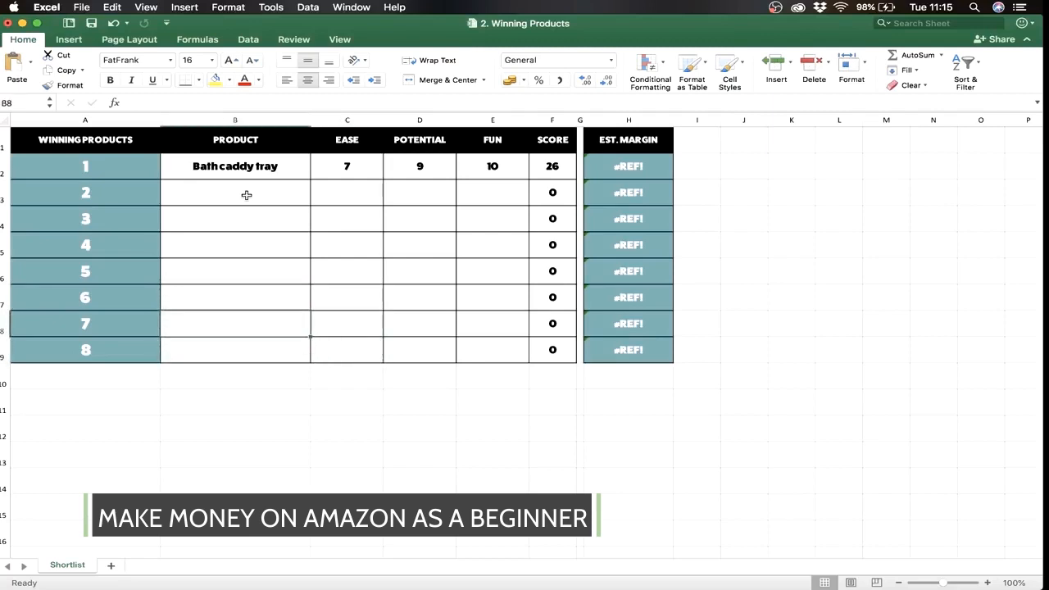
click(246, 195)
click(260, 353)
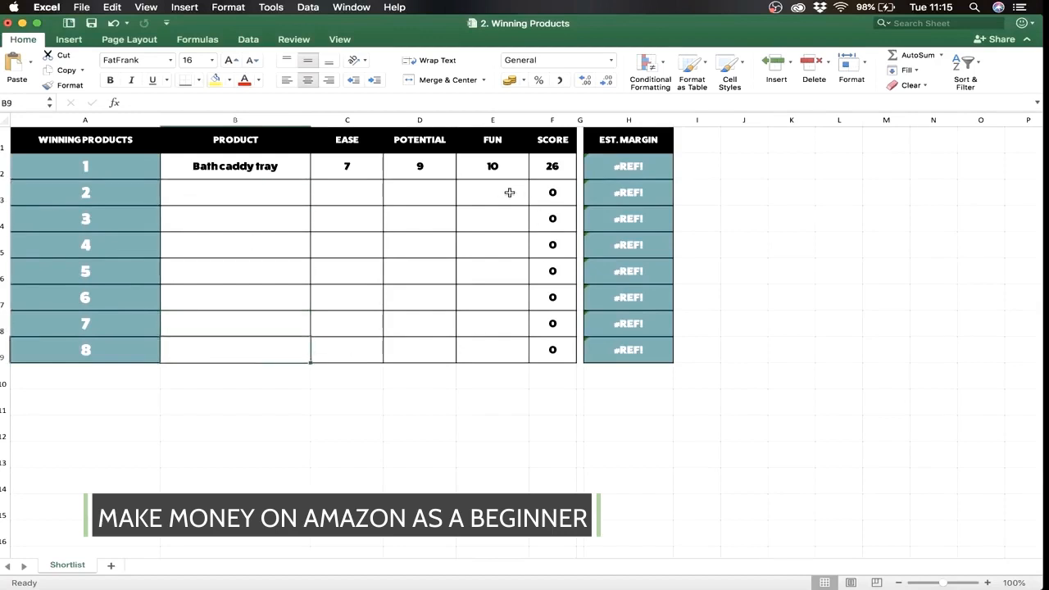
click(552, 191)
click(555, 331)
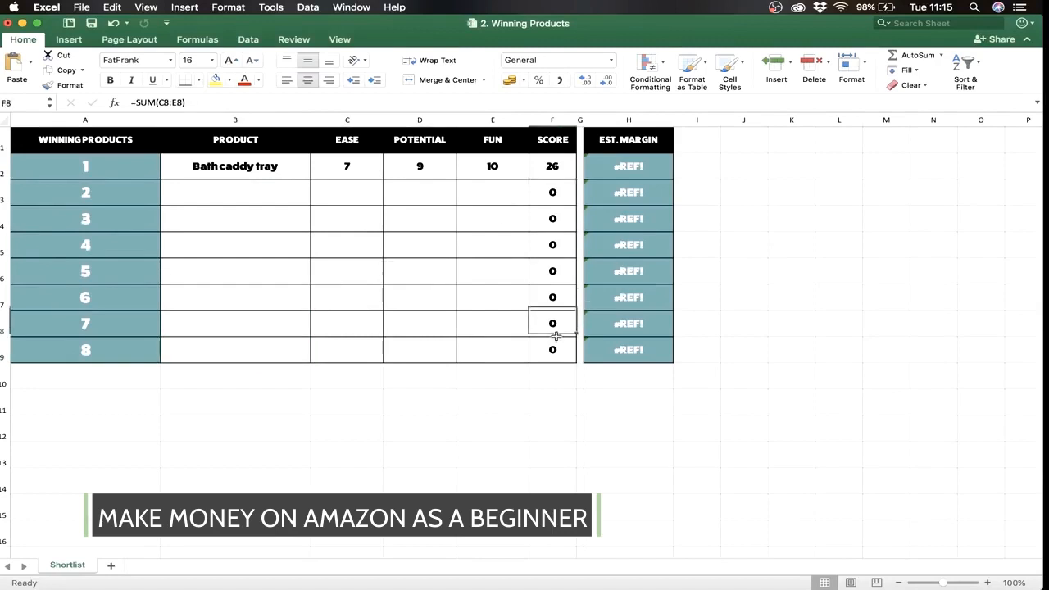
Check product 8's score cell, and switch to Chrome to examine the bath caddy listings in Amazon's "bath caddy for tub" results
click(551, 352)
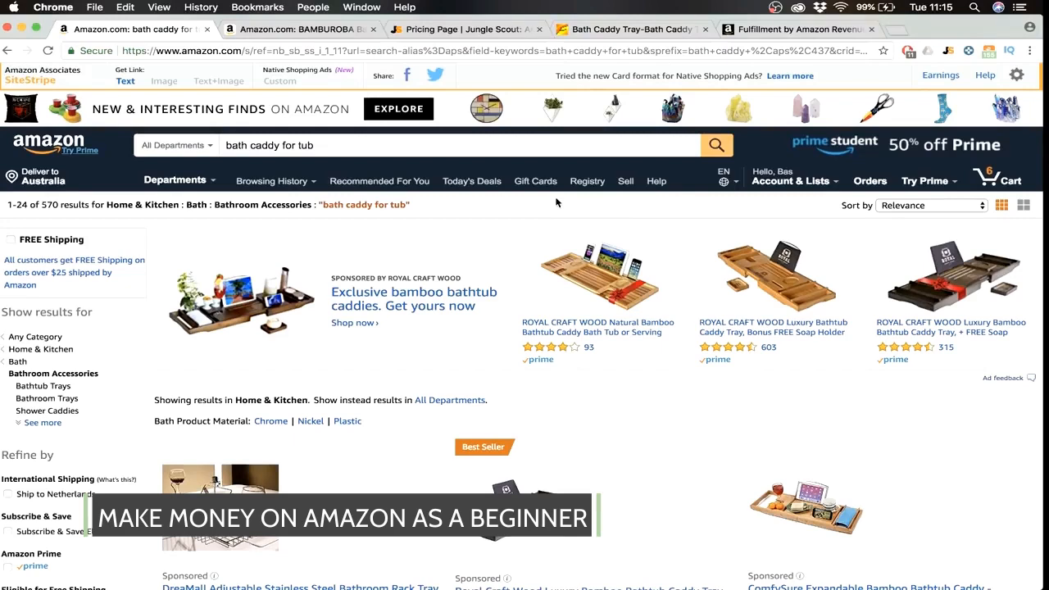
scroll(556, 202, down, 5)
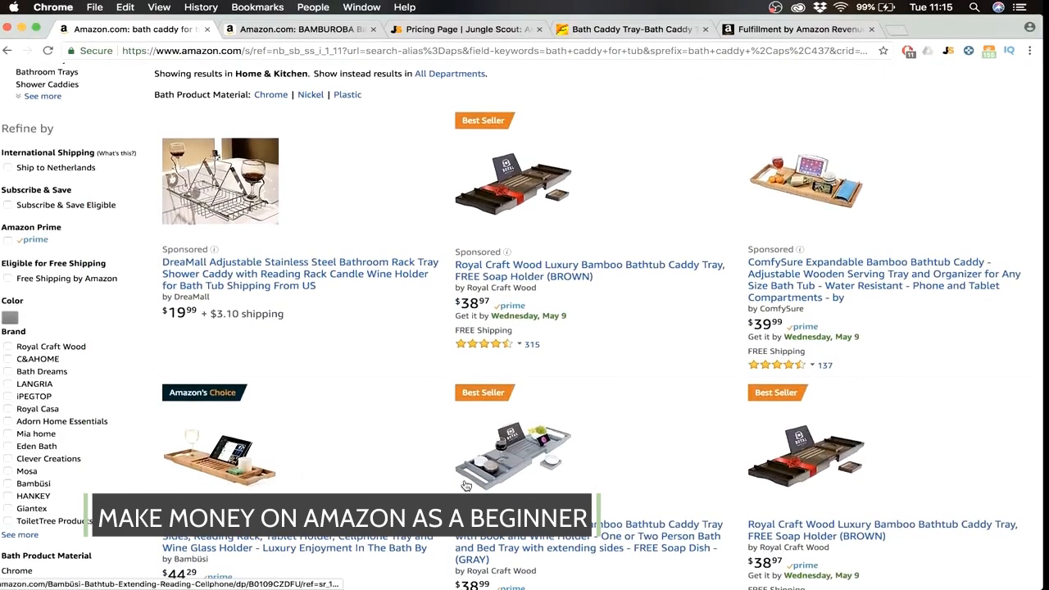
scroll(533, 491, down, 2)
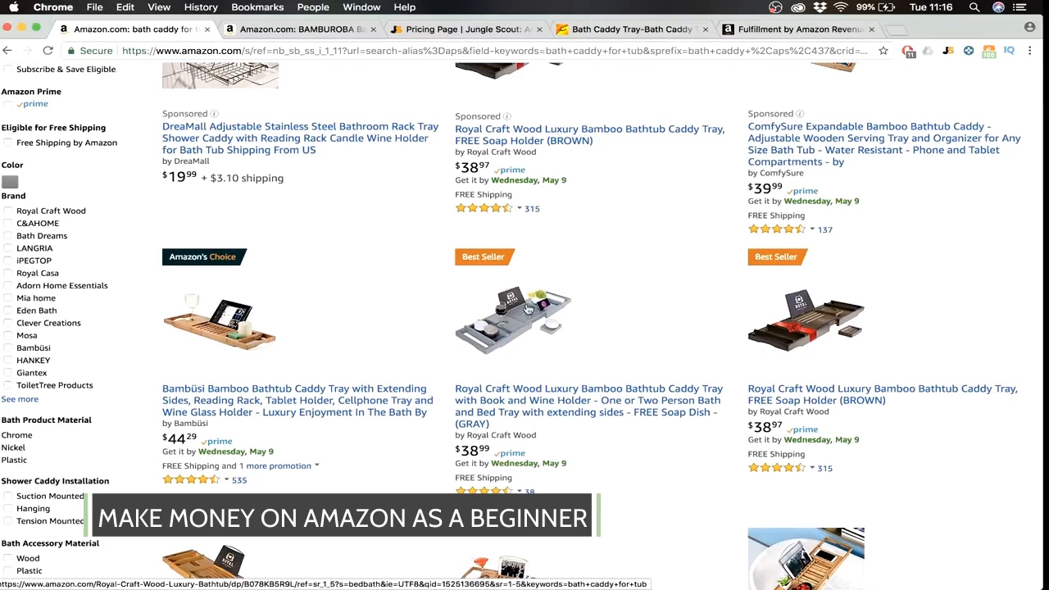
scroll(526, 328, up, 3)
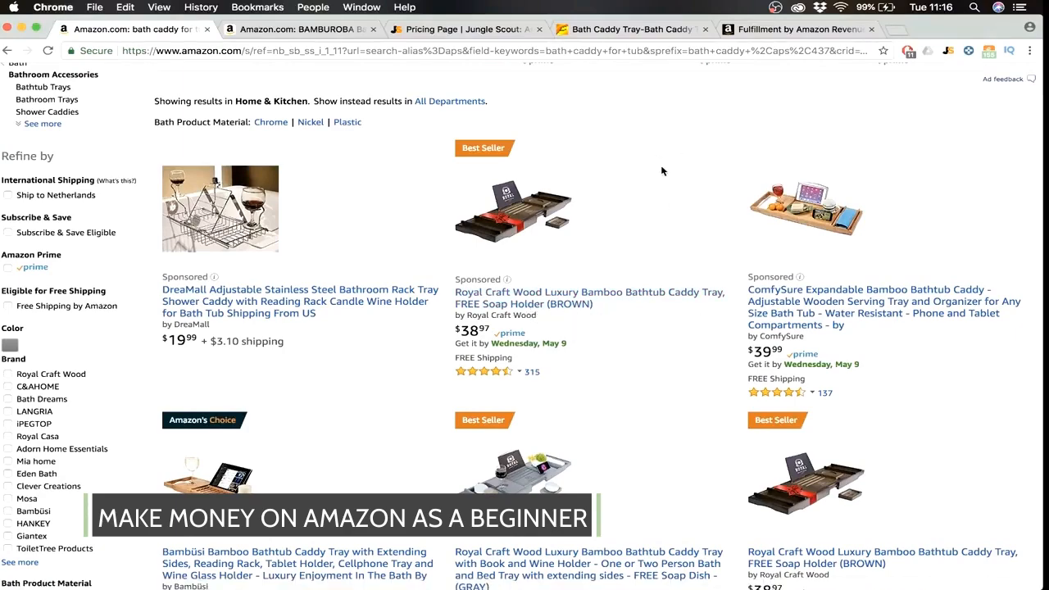
scroll(662, 171, up, 5)
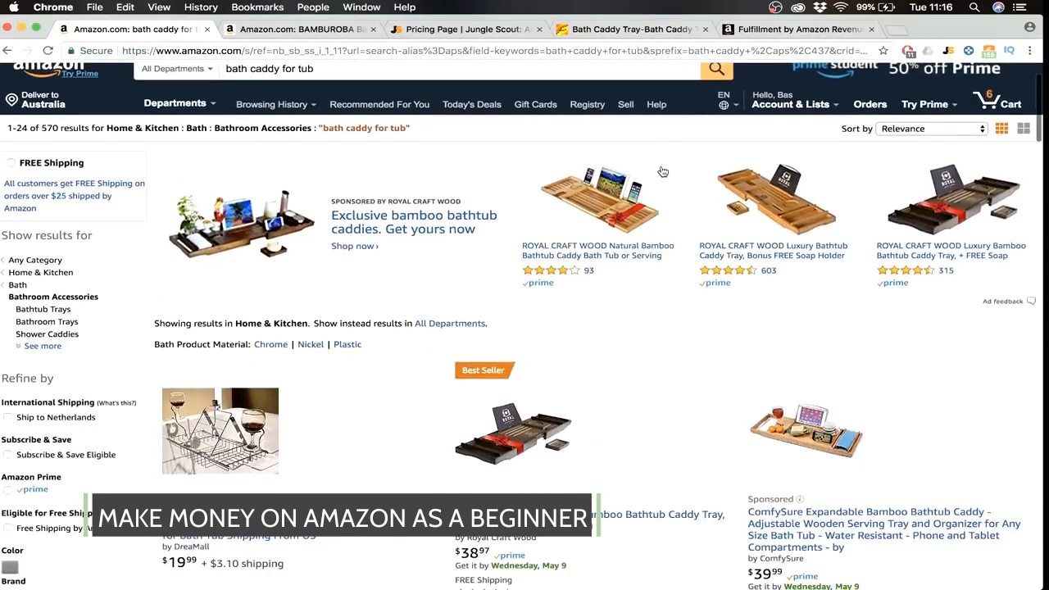
scroll(663, 171, down, 6)
scroll(662, 171, up, 10)
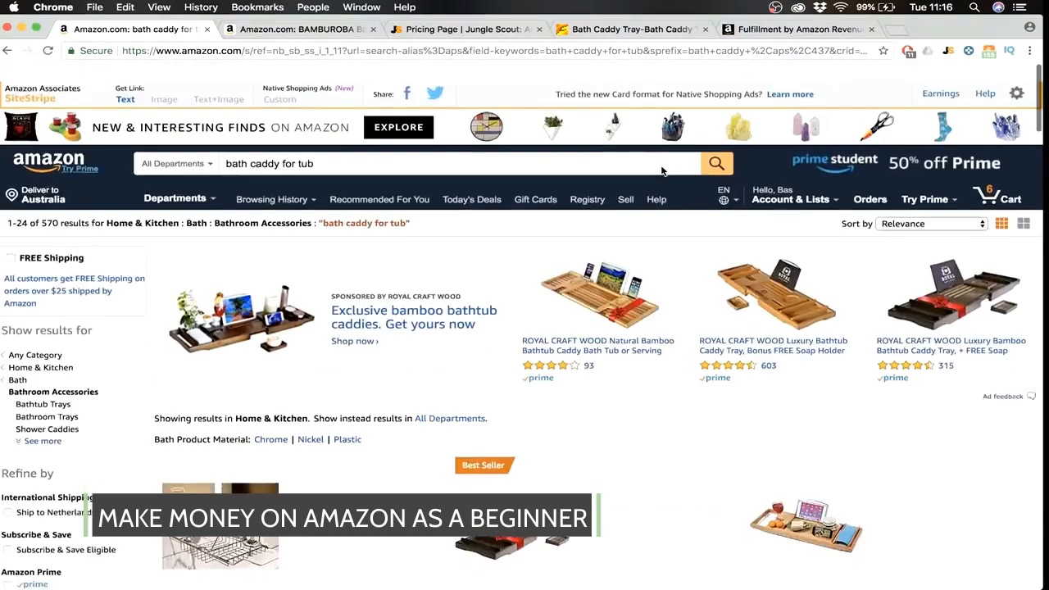
scroll(662, 171, down, 5)
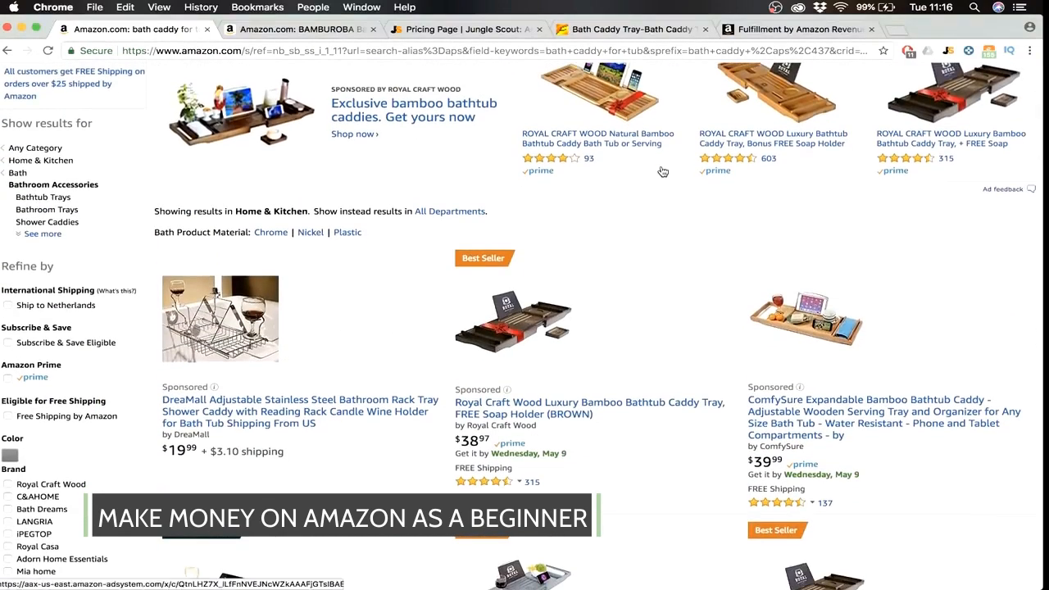